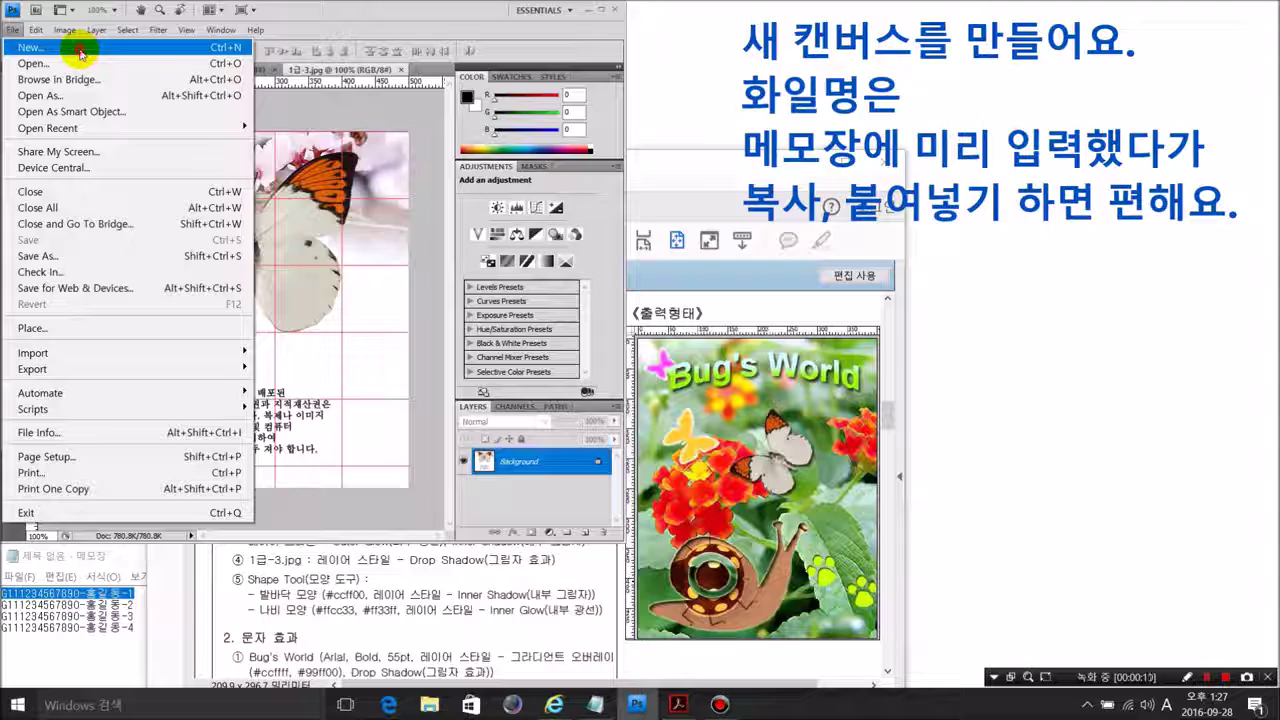
Create a new 400 × 500 pixel canvas at 72 pixels/inch with a white background, named with the exam number and candidate name copied from Notepad
left_click(110, 573)
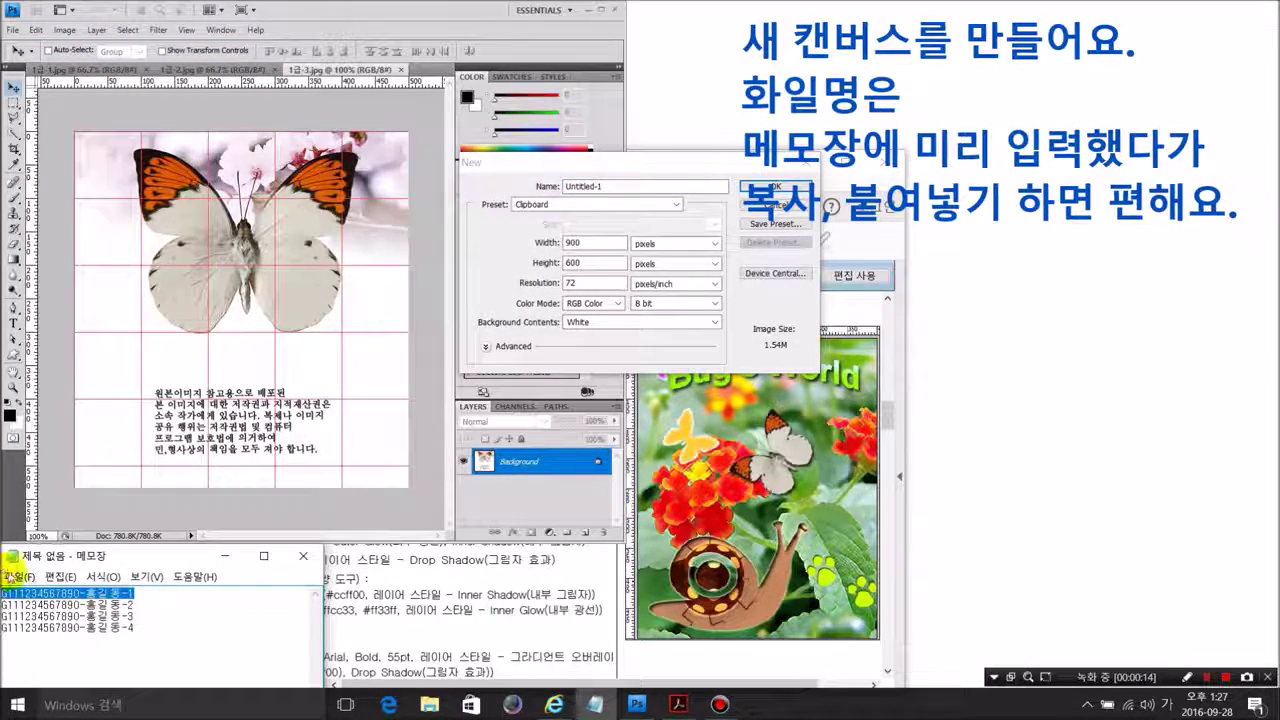
left_click(612, 186)
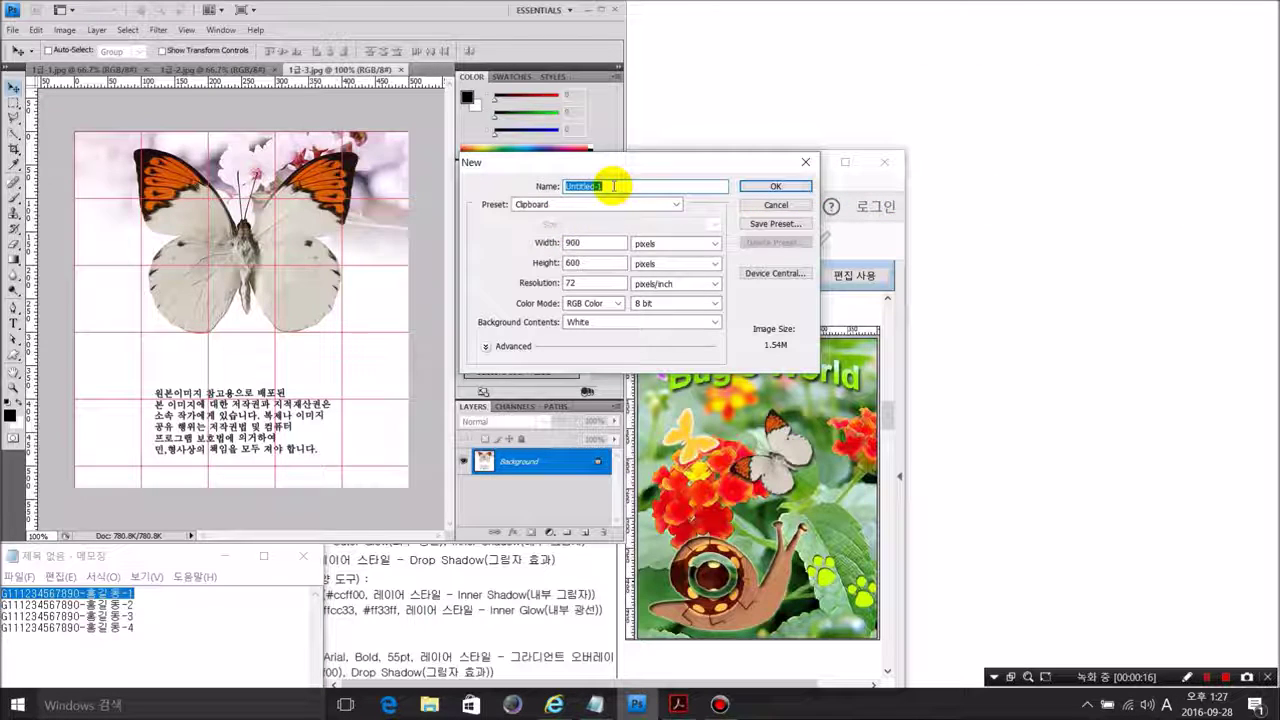
key("ctrl+v")
double_click(603, 243)
type("400")
key("Tab")
type("500")
key("Tab")
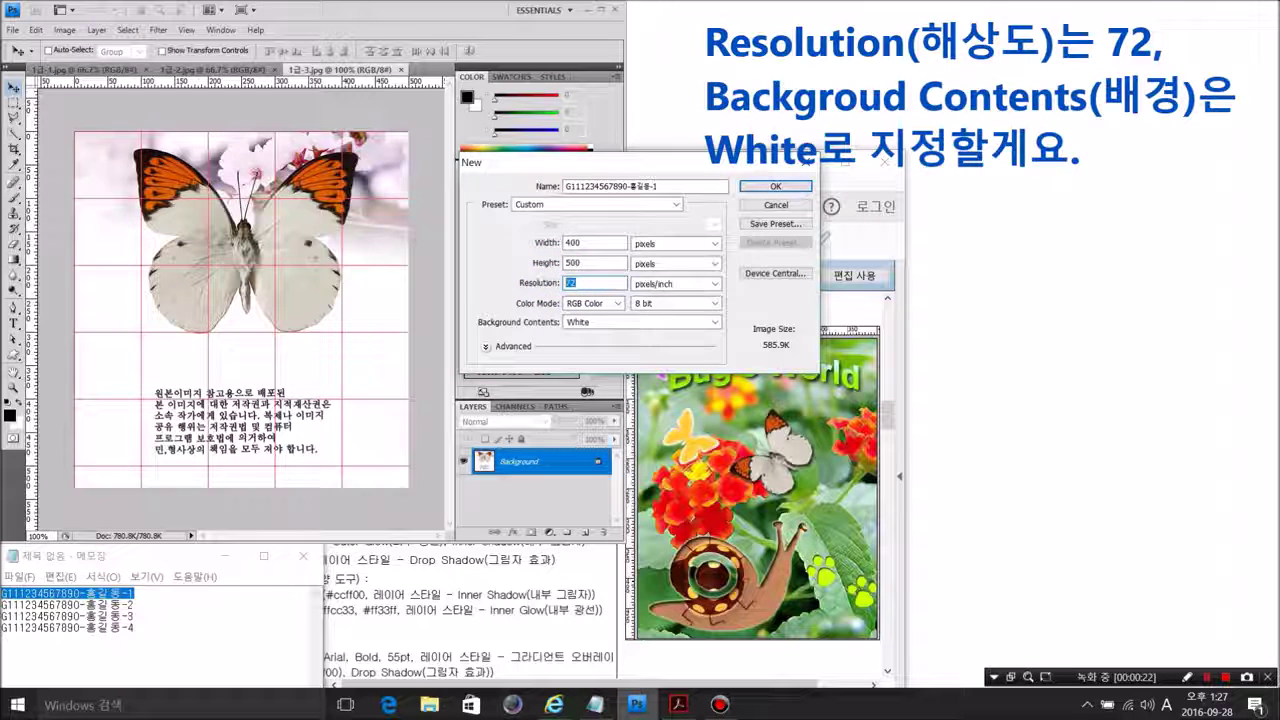
left_click(600, 322)
left_click(606, 338)
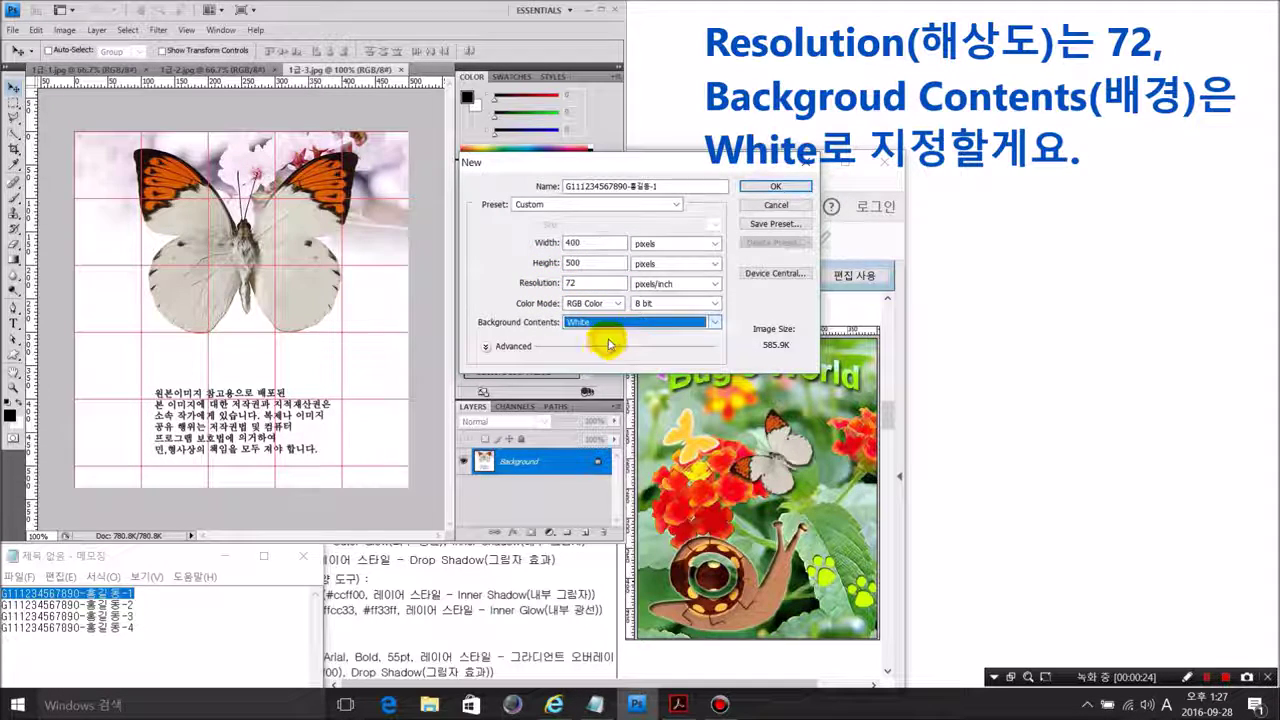
left_click(773, 187)
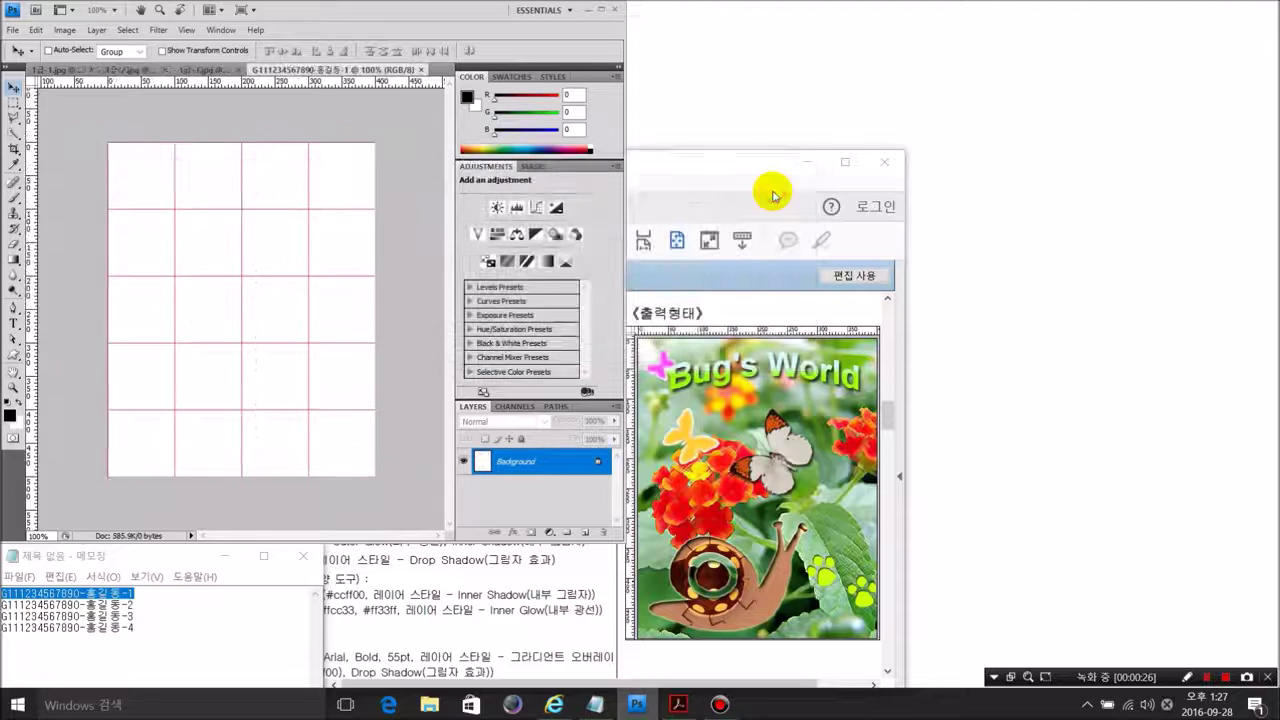
Float all open images in separate windows and move the new canvas window clear of the source images
left_click(221, 30)
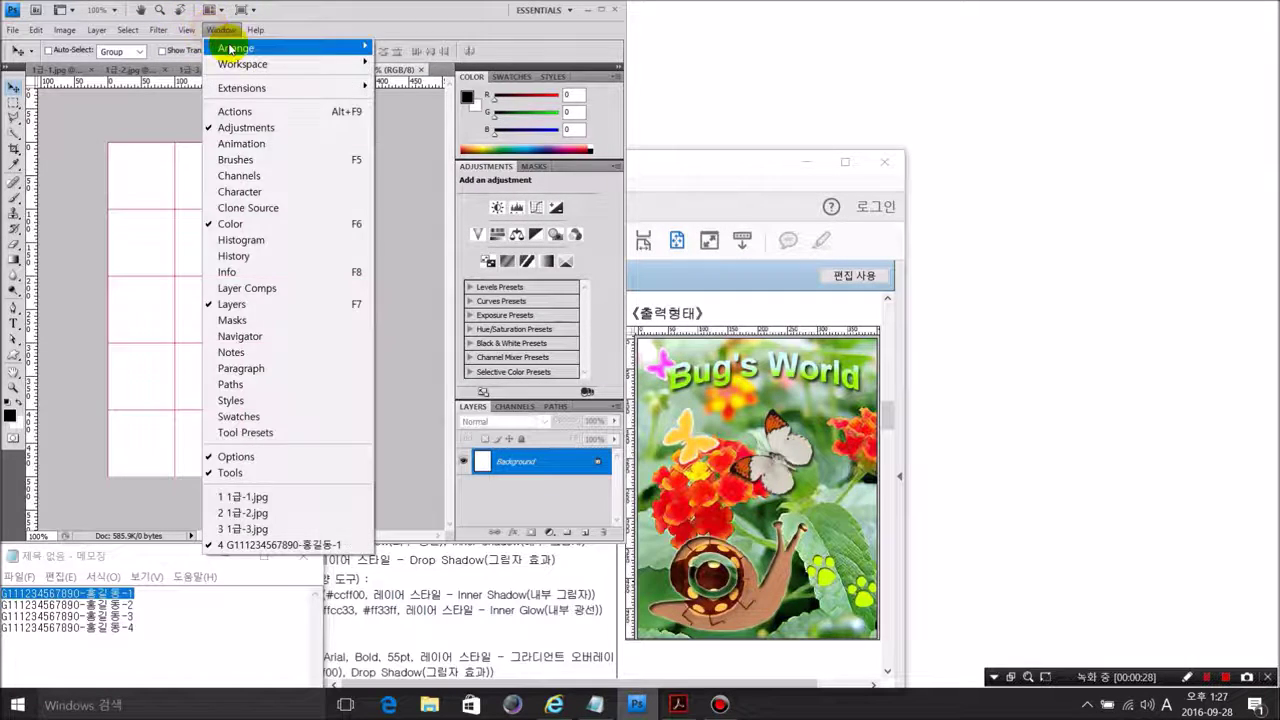
left_click(434, 96)
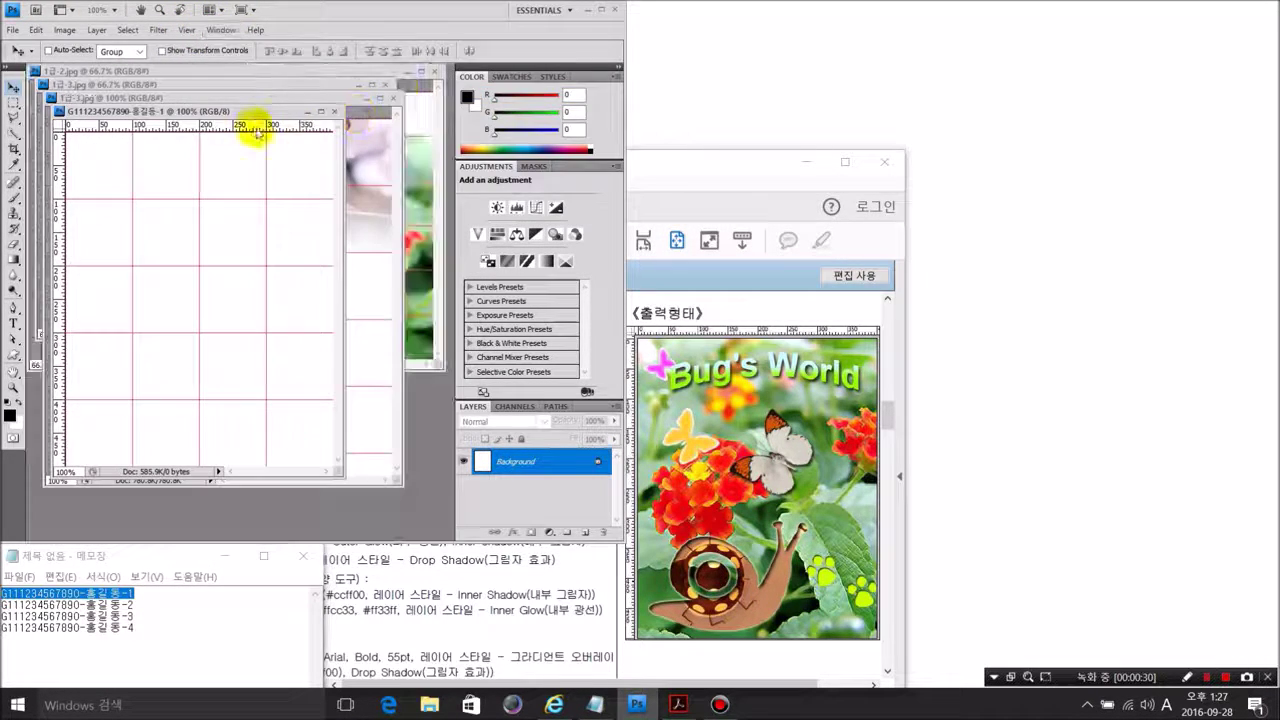
left_click_drag(251, 120, 363, 211)
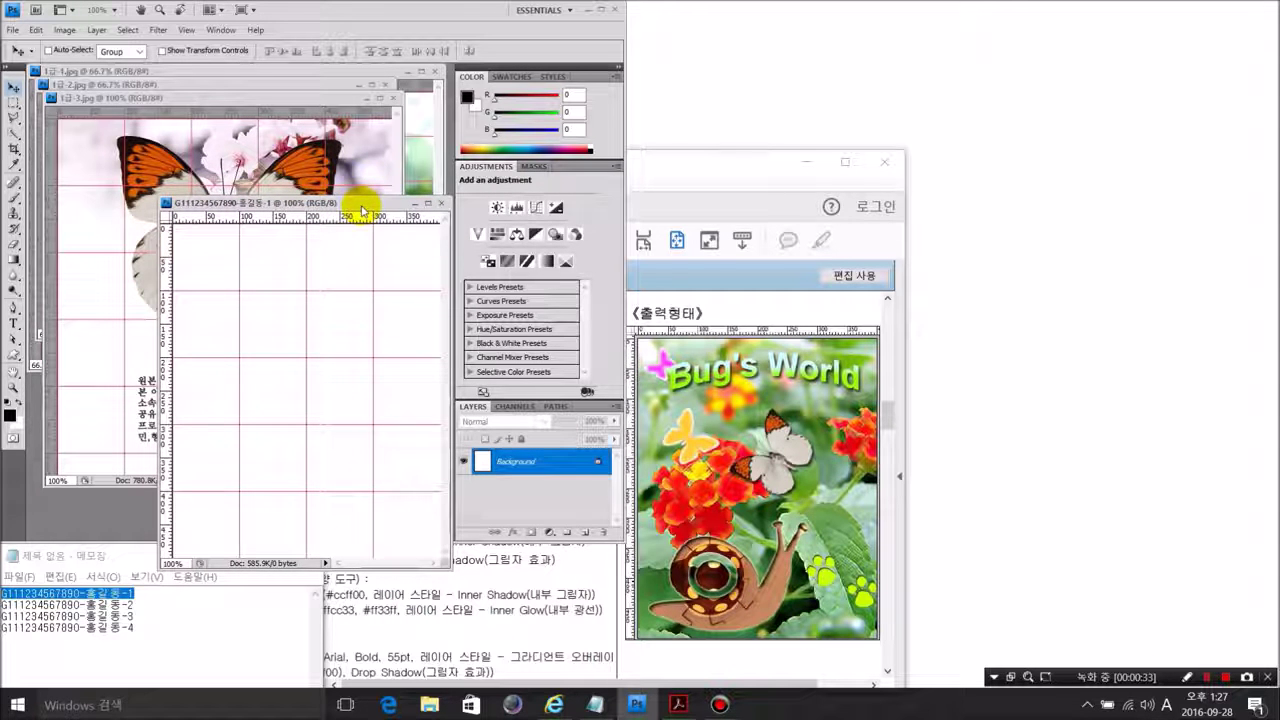
Apply the Crosshatch brush-stroke filter to the flower photo 1급-1.jpg
left_click(273, 73)
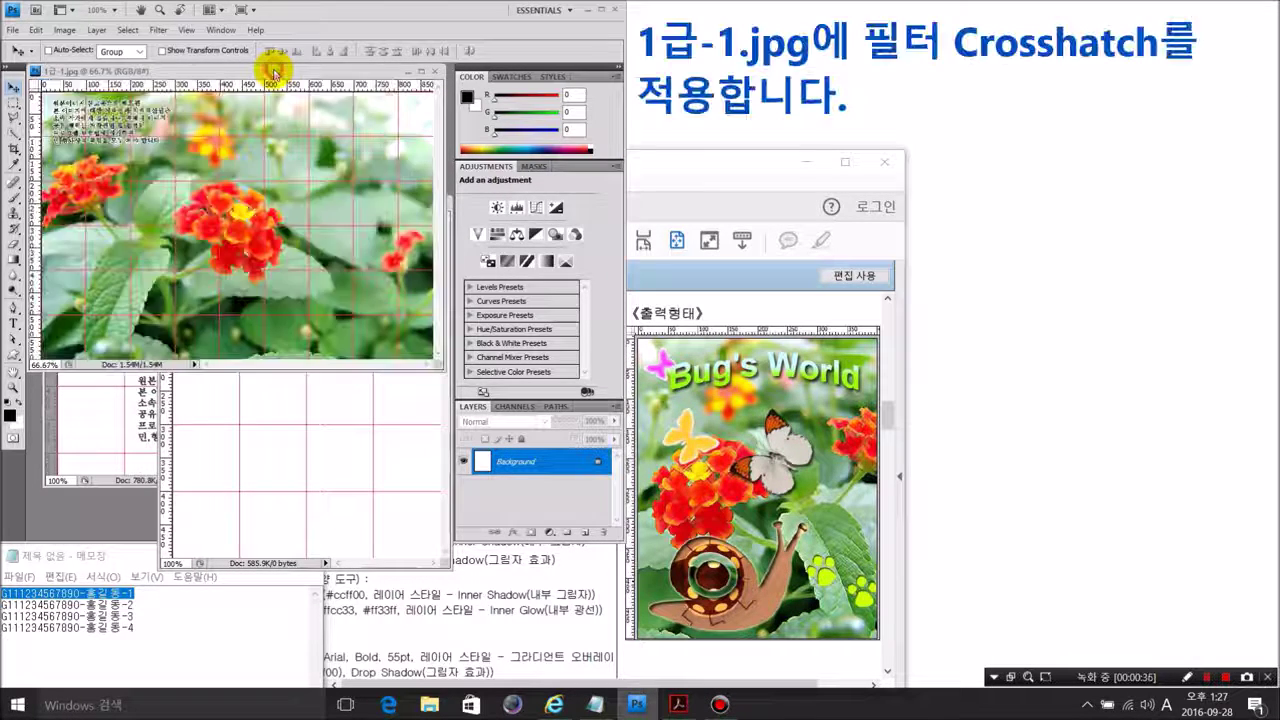
left_click(160, 30)
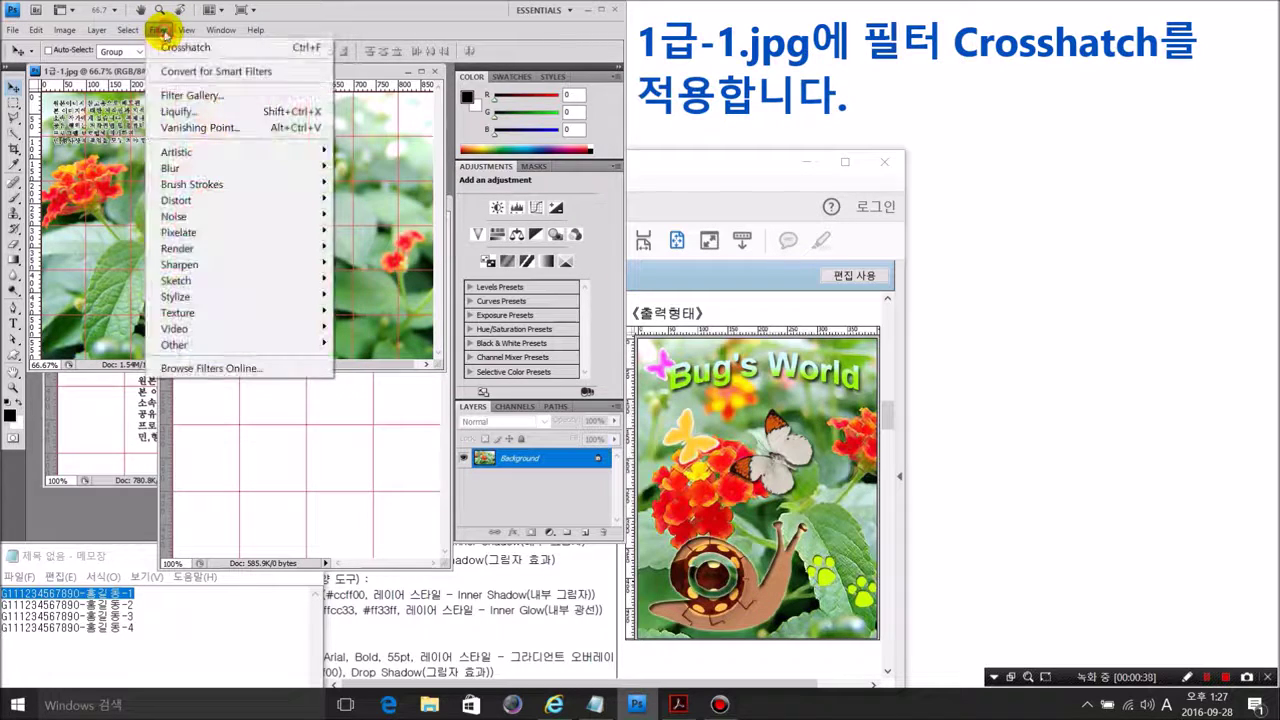
mouse_move(279, 194)
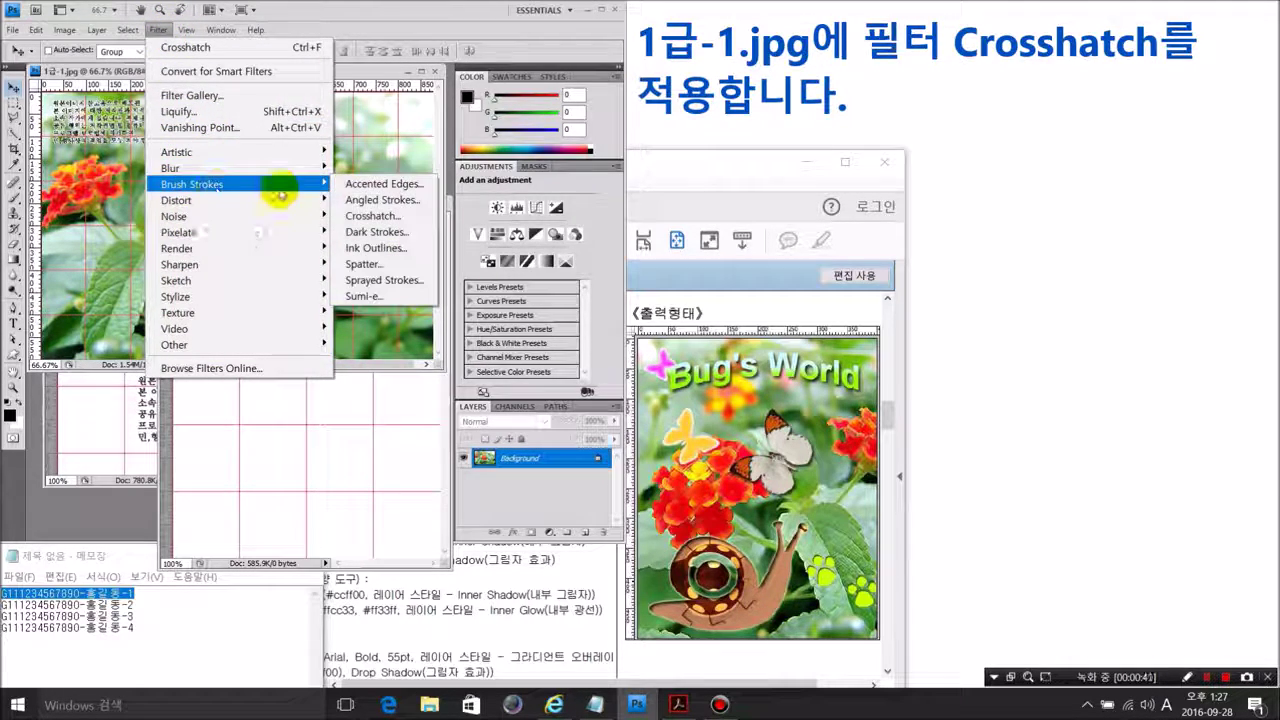
left_click(370, 216)
left_click(920, 45)
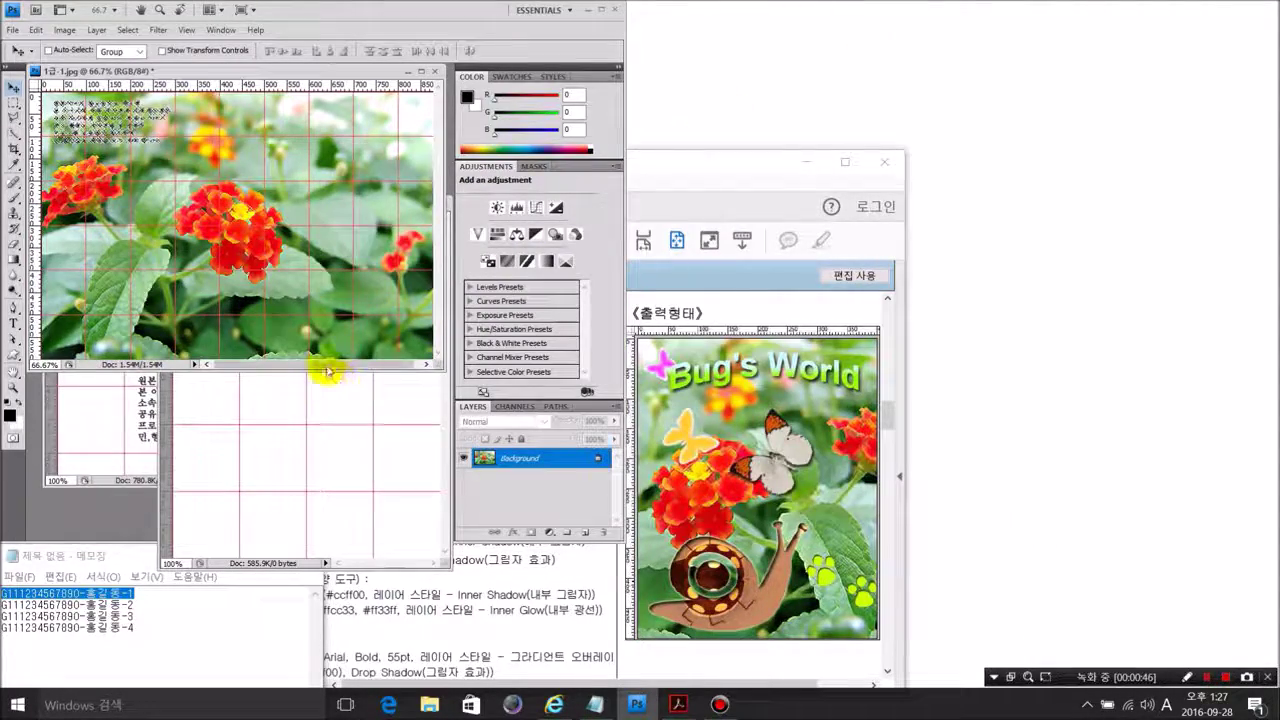
Copy the entire filtered flower photo and paste it into the new canvas
key("ctrl+a")
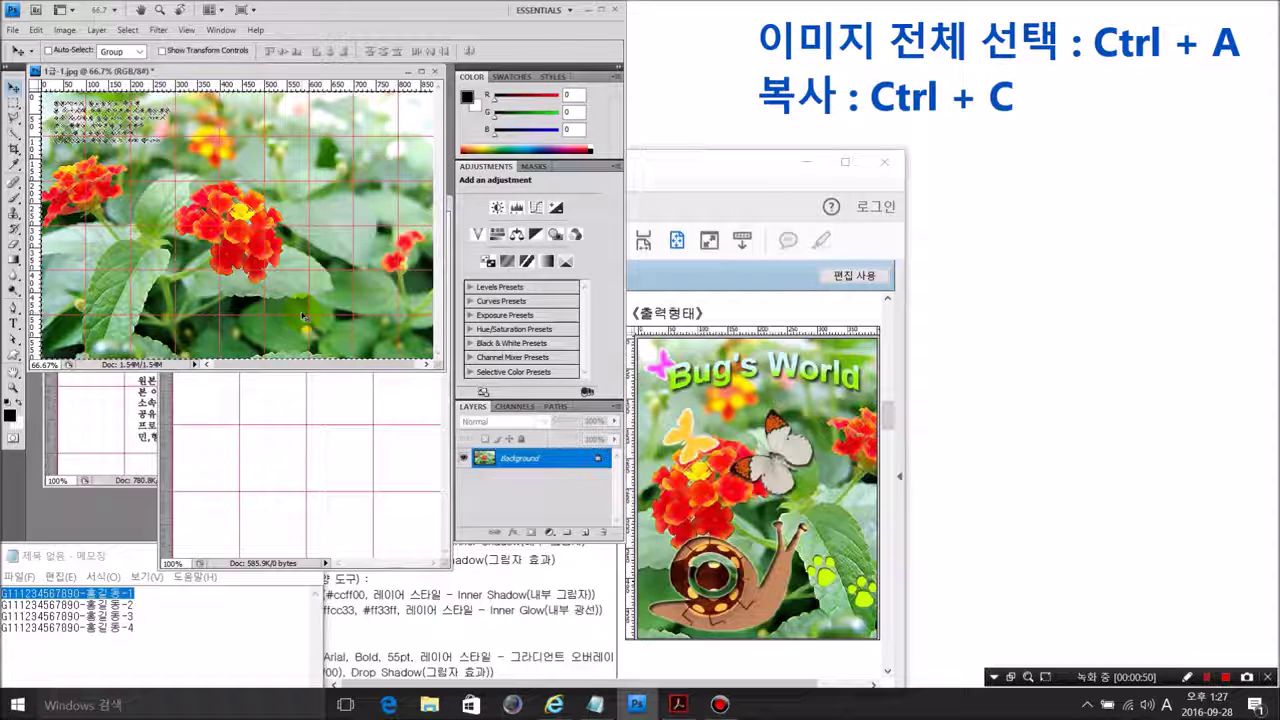
left_click(323, 411)
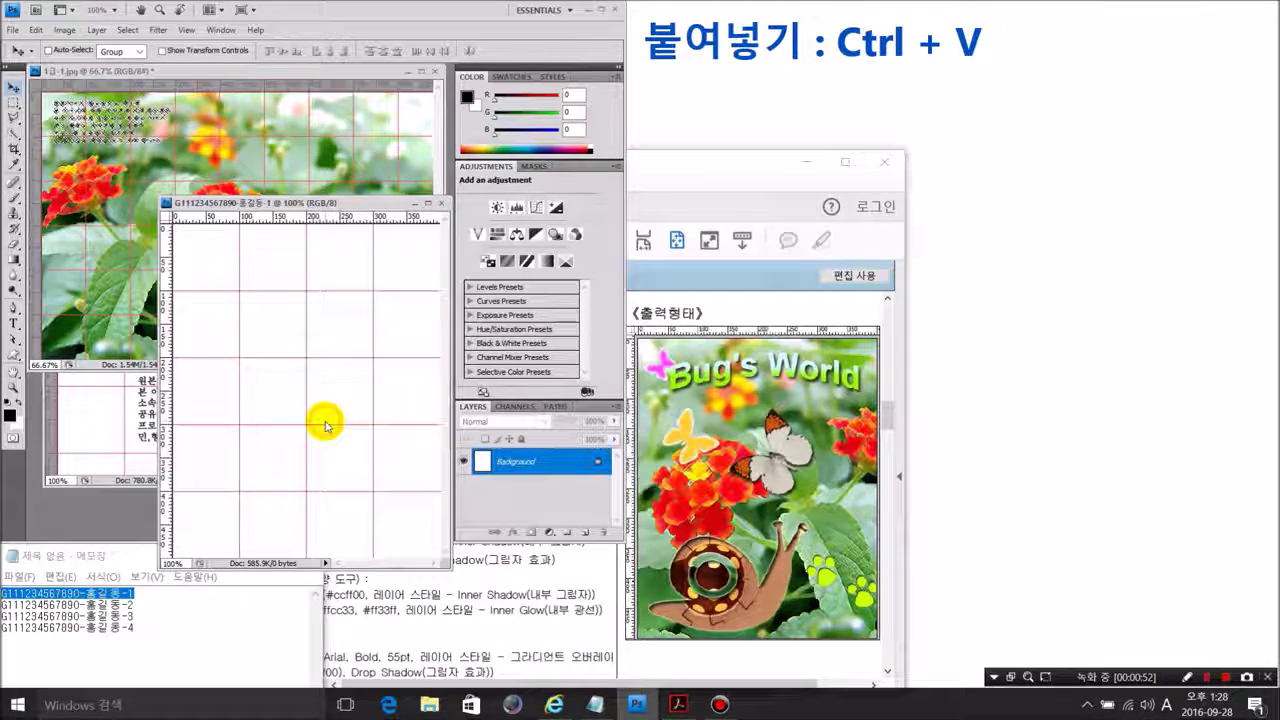
key("ctrl+v")
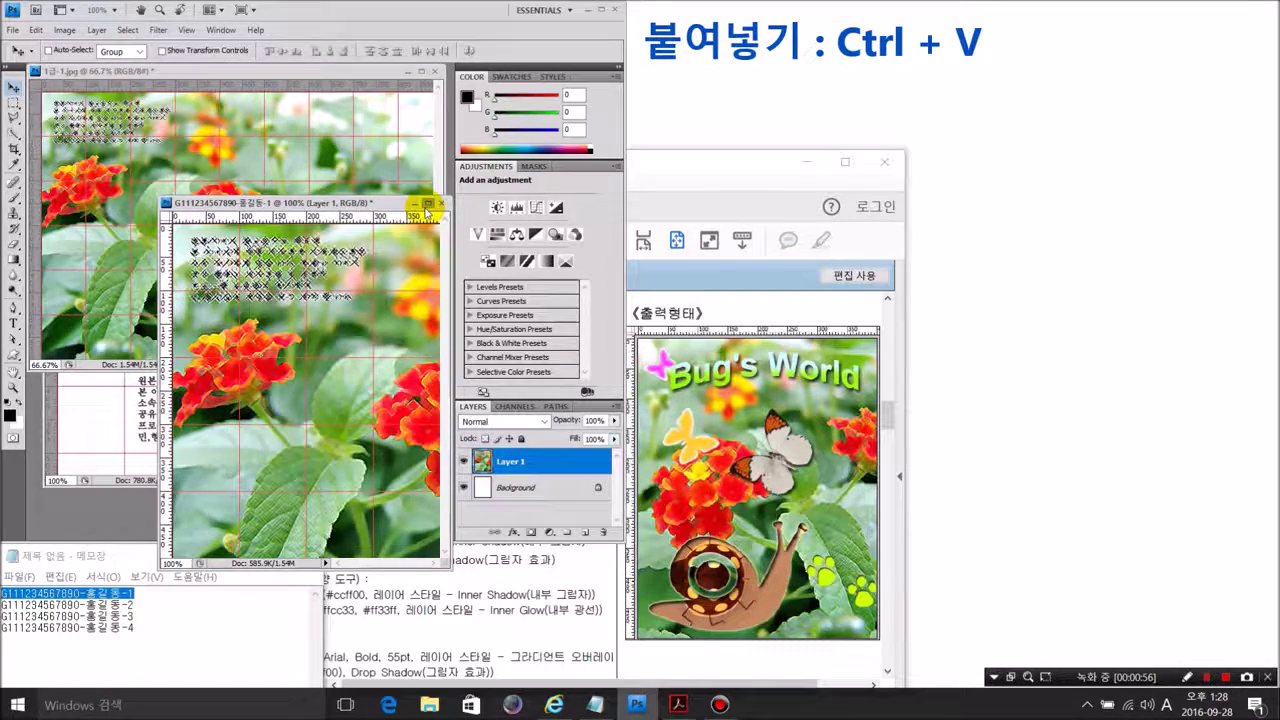
Maximize the canvas window and scale the pasted flower photo proportionally to the canvas height of 500 pixels
left_click(425, 207)
key("ctrl+t")
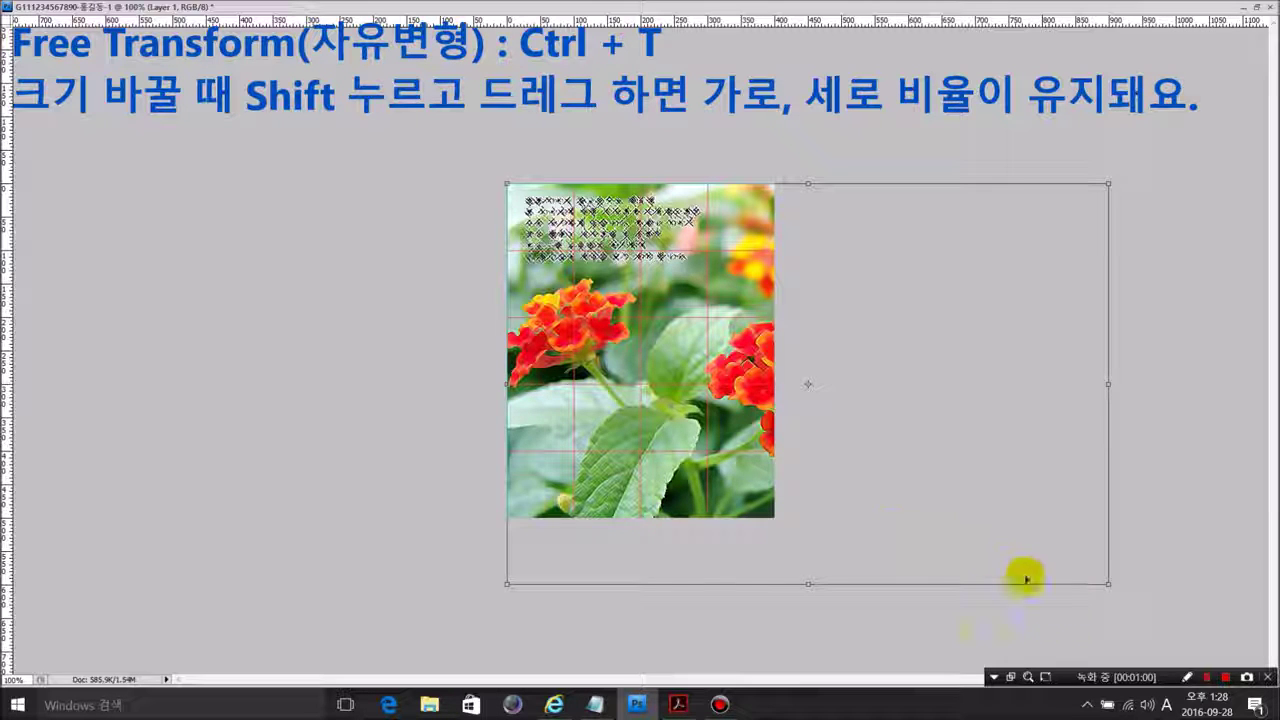
left_click_drag(1108, 583, 1020, 503)
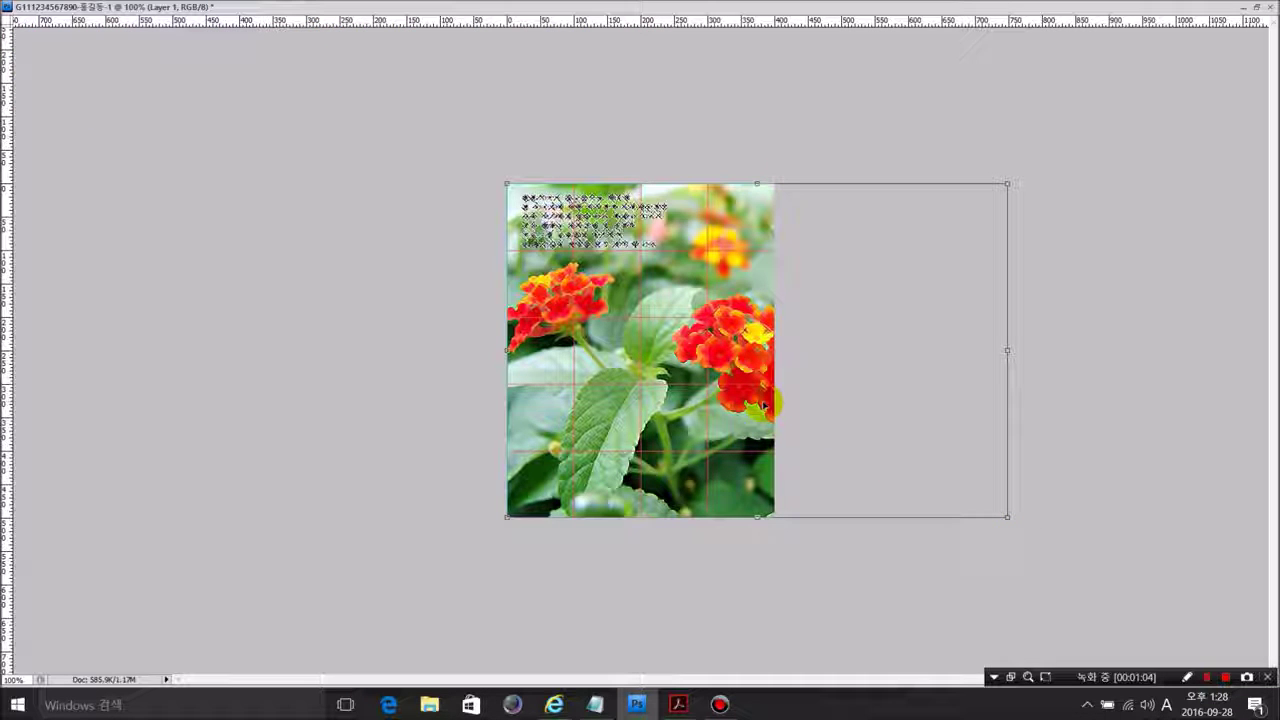
Flip the flower photo horizontally and shift it so the large red blossom sits in the canvas's left half
right_click(770, 402)
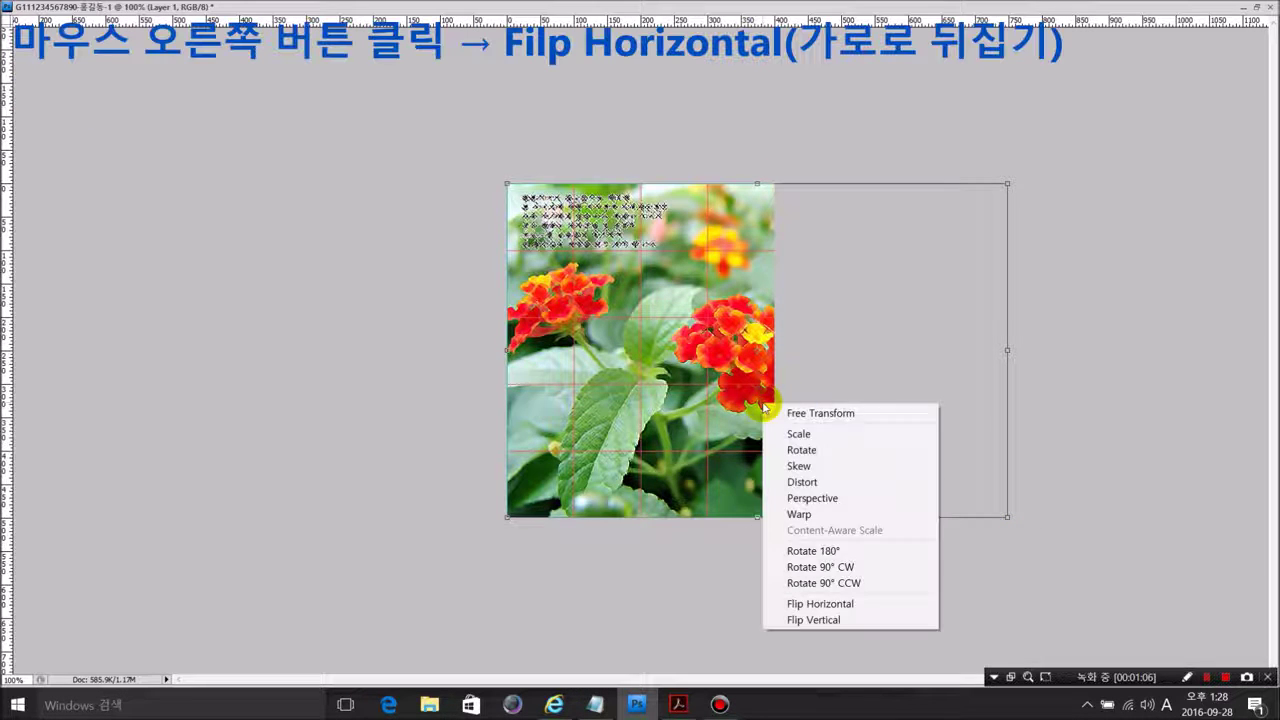
left_click(872, 604)
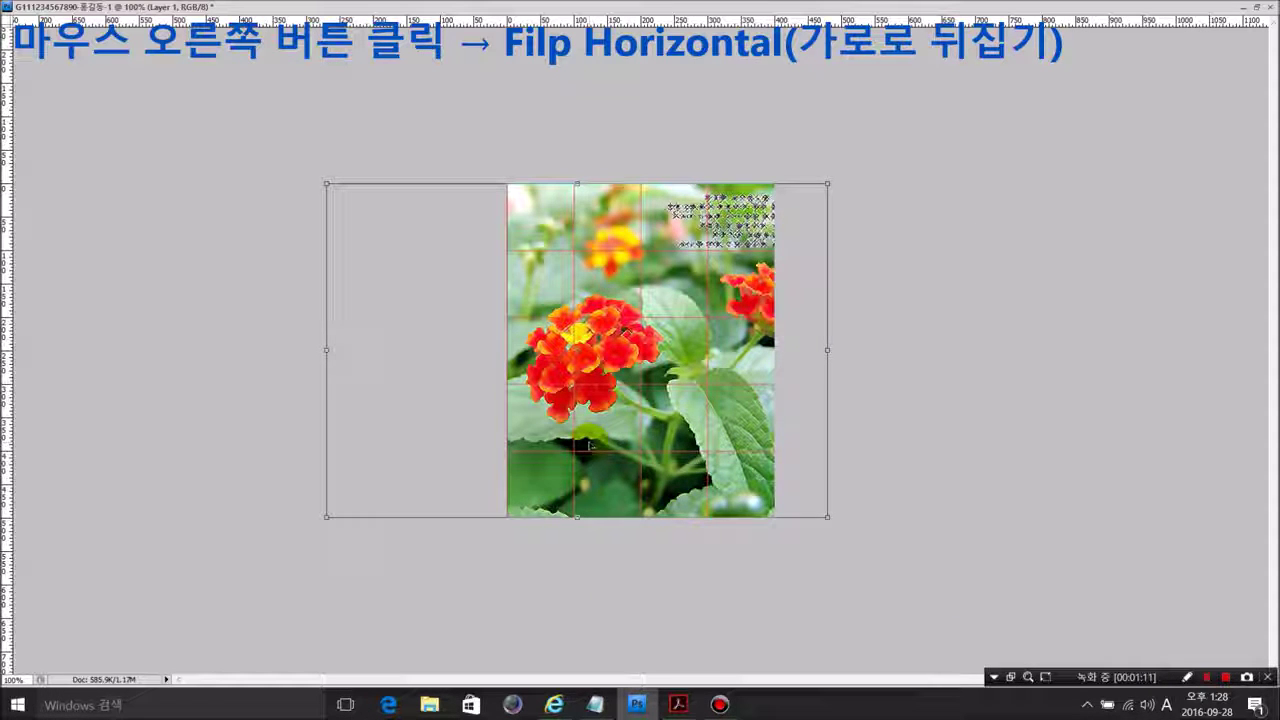
double_click(645, 418)
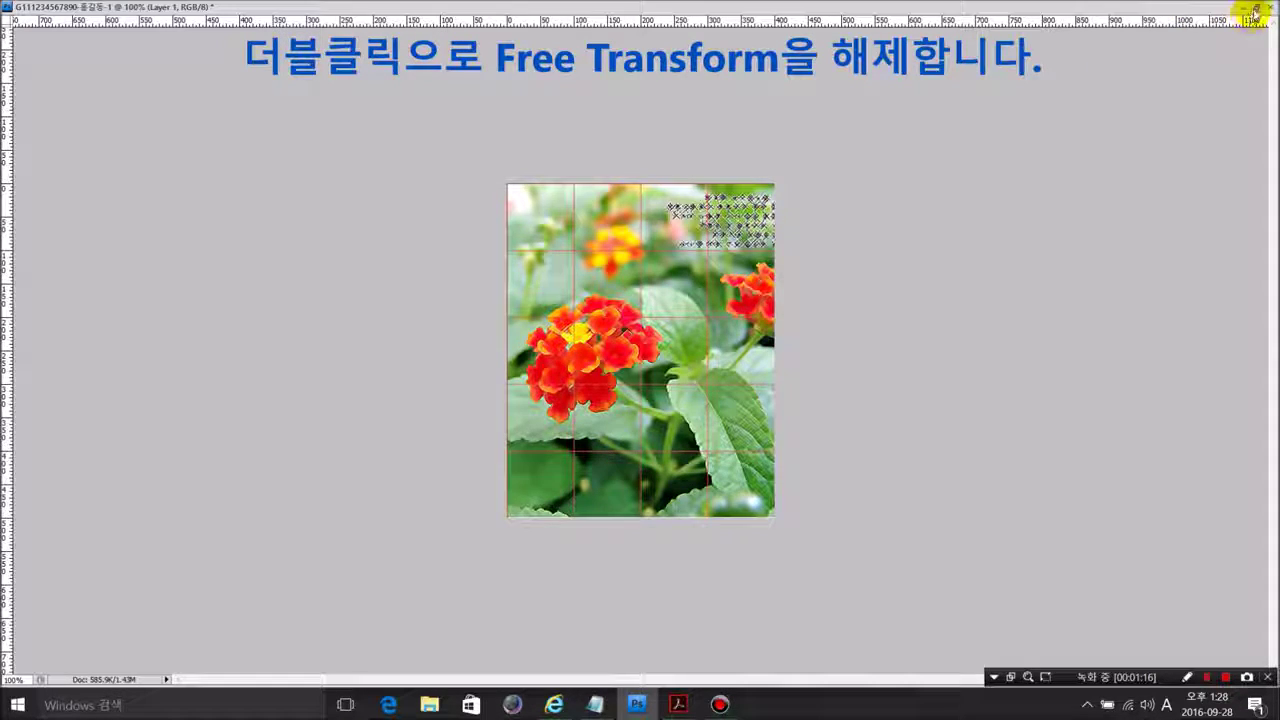
Restore the canvas window to its floating size and close the source image 1급-1.jpg
left_click(1242, 9)
left_click(435, 71)
left_click(868, 223)
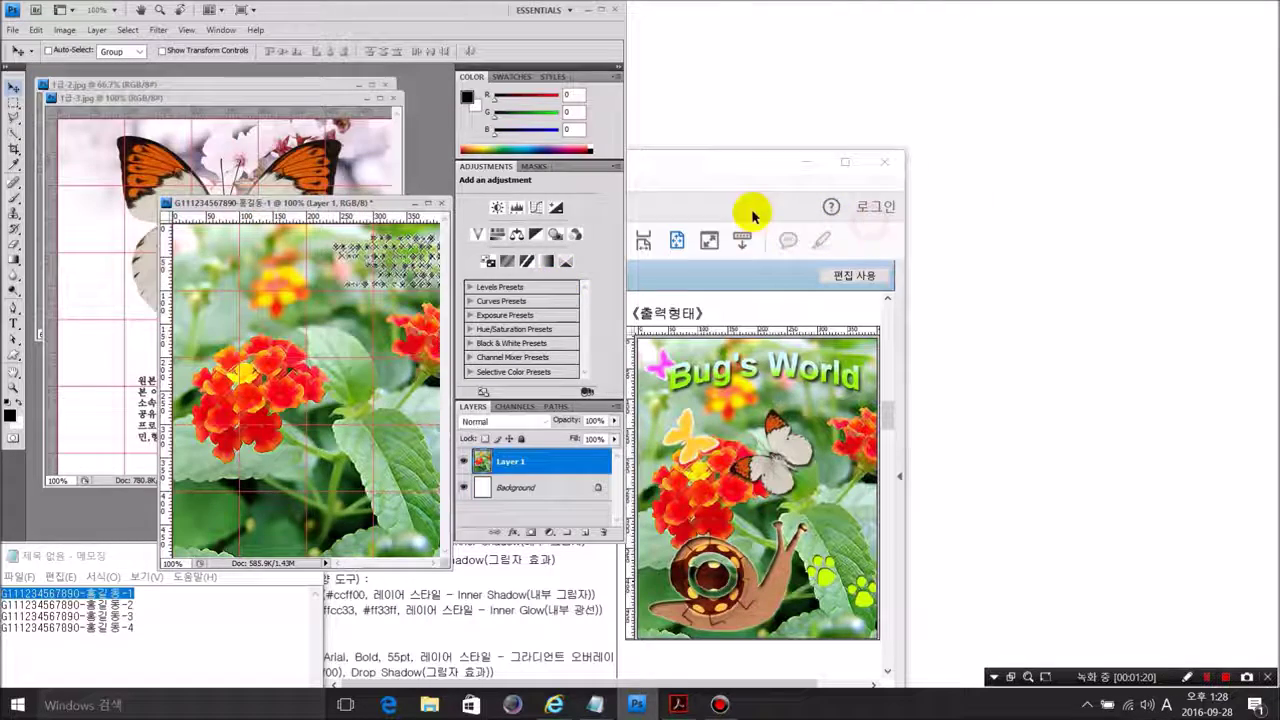
Highlight the snail Save Path condition in the exam PDF and return to Photoshop to enlarge the canvas window for drawing
left_click(751, 177)
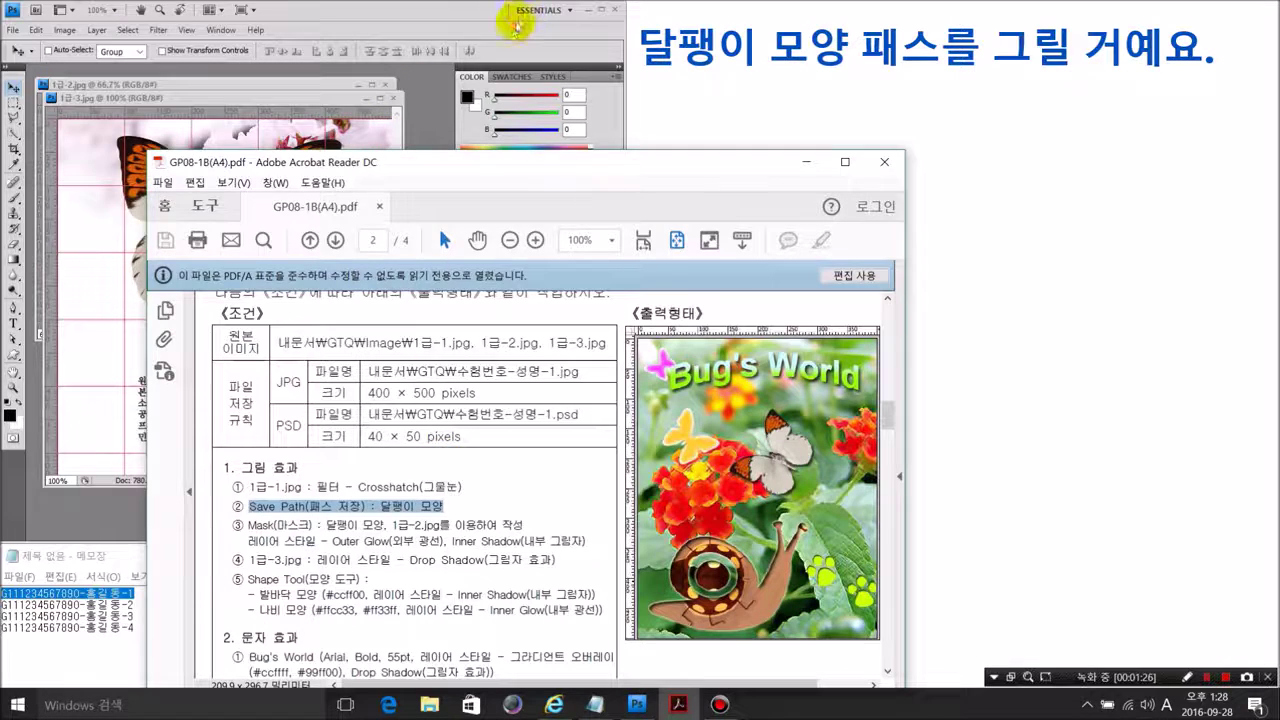
left_click(518, 16)
left_click_drag(178, 203, 28, 76)
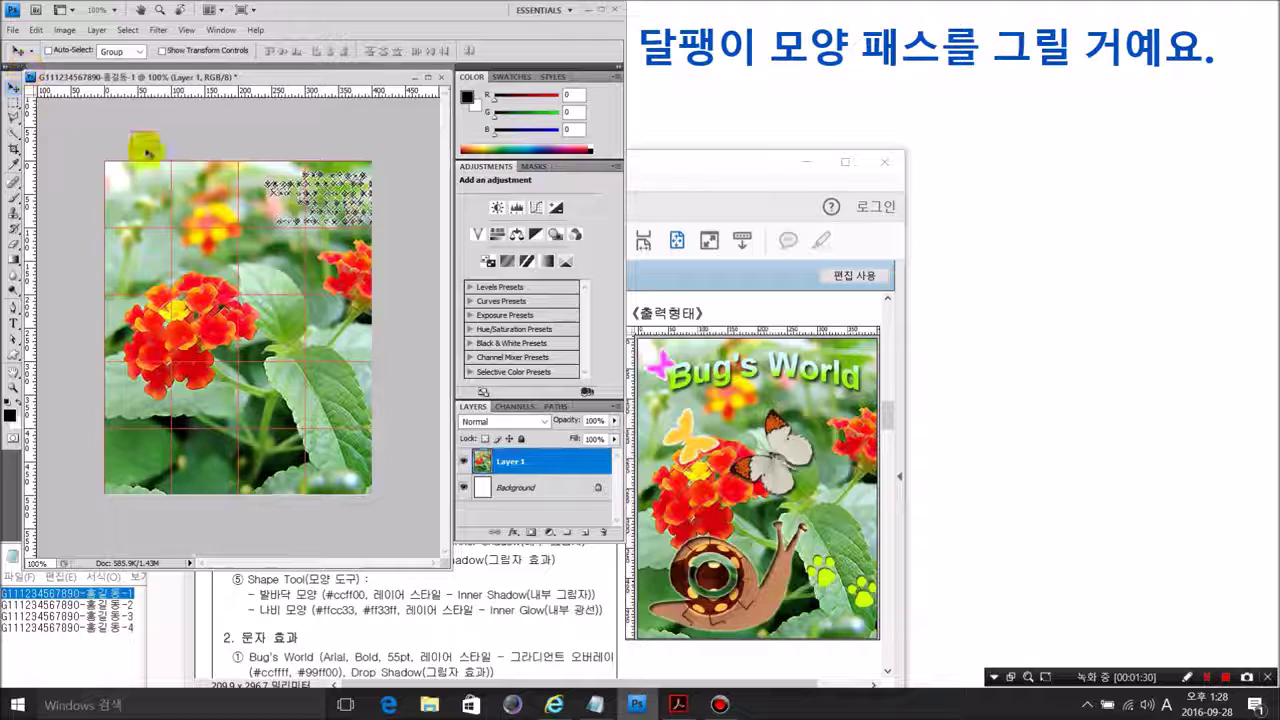
scroll(360, 352, "up", 3)
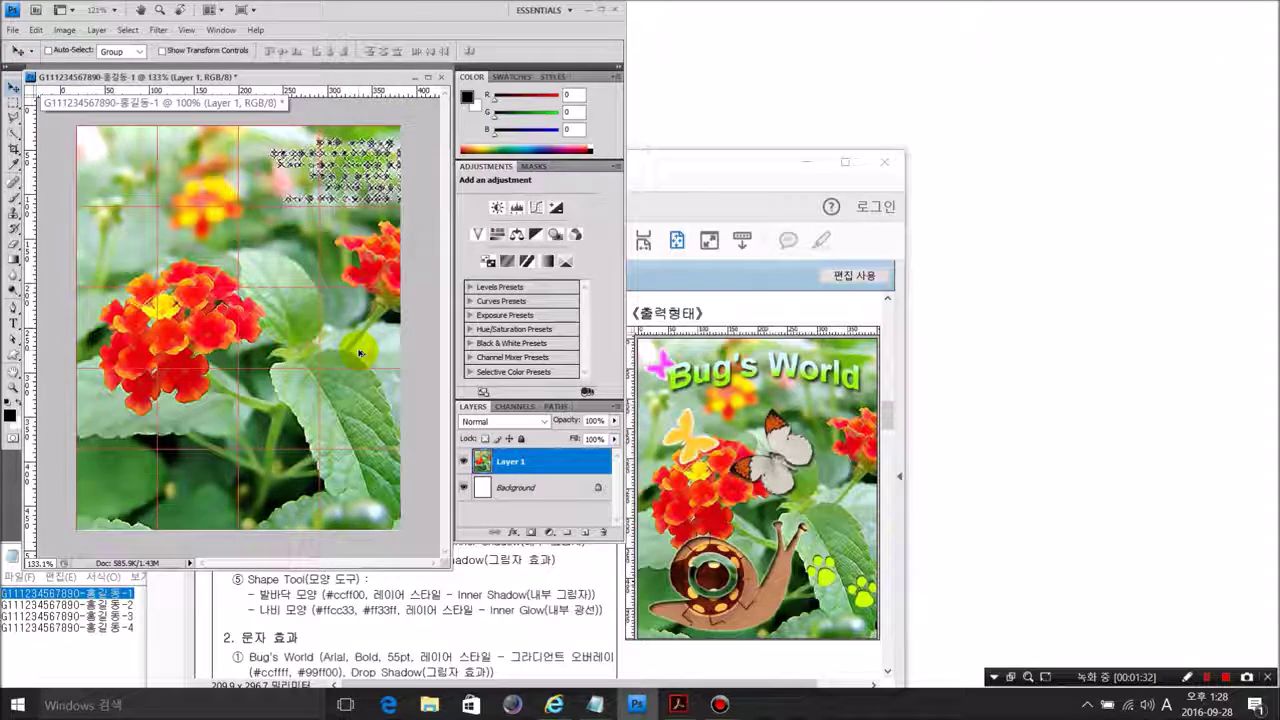
Set up the Pen tool to draw shape layers with the Create new shape layer option
left_click(13, 307)
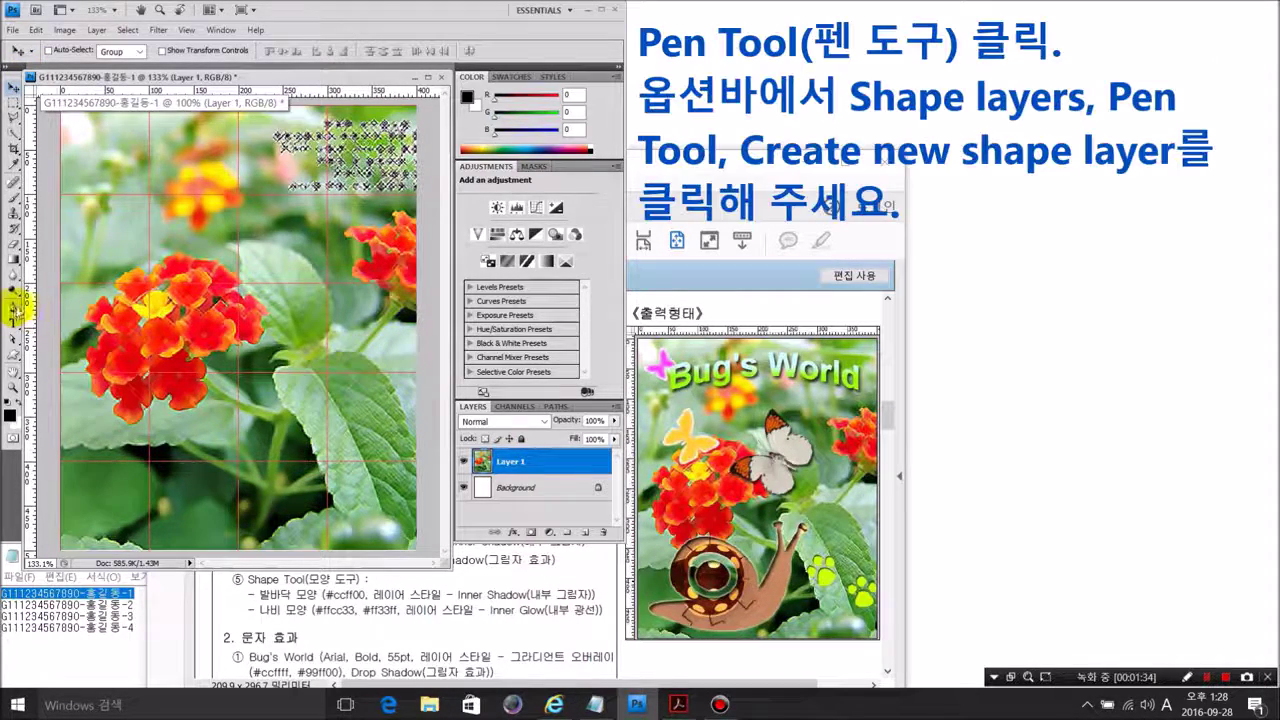
left_click(58, 309)
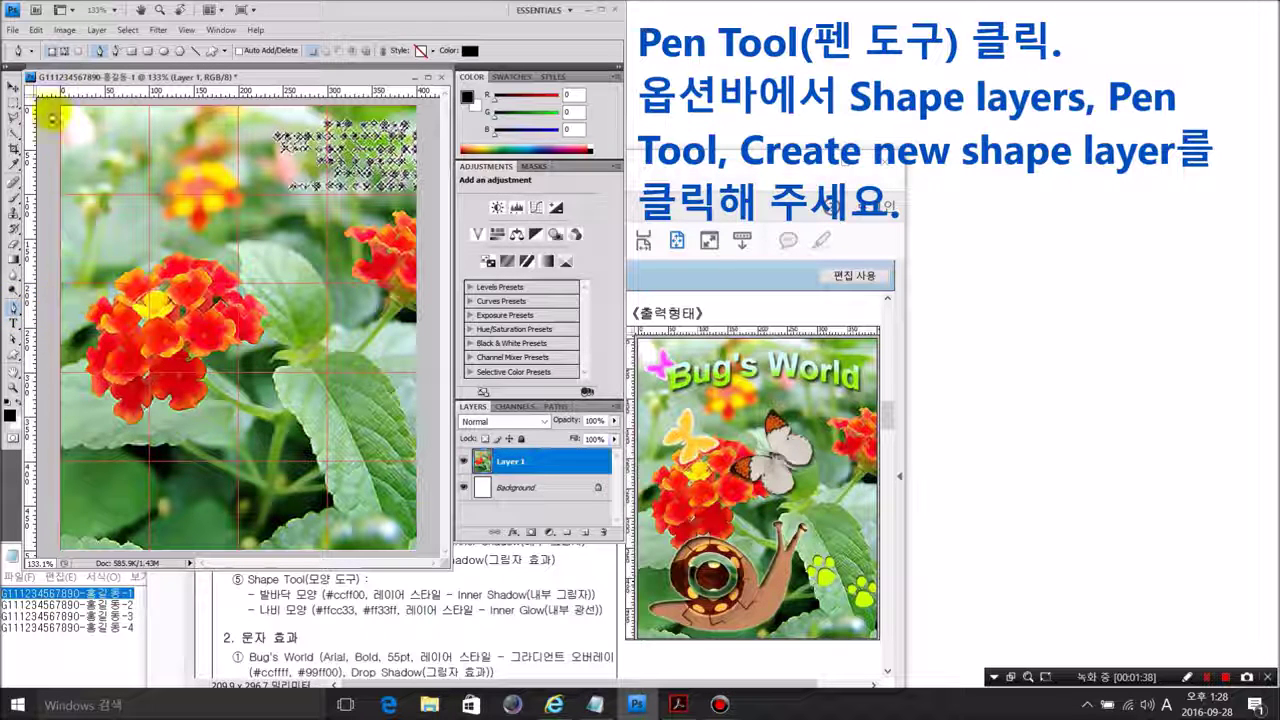
left_click(50, 51)
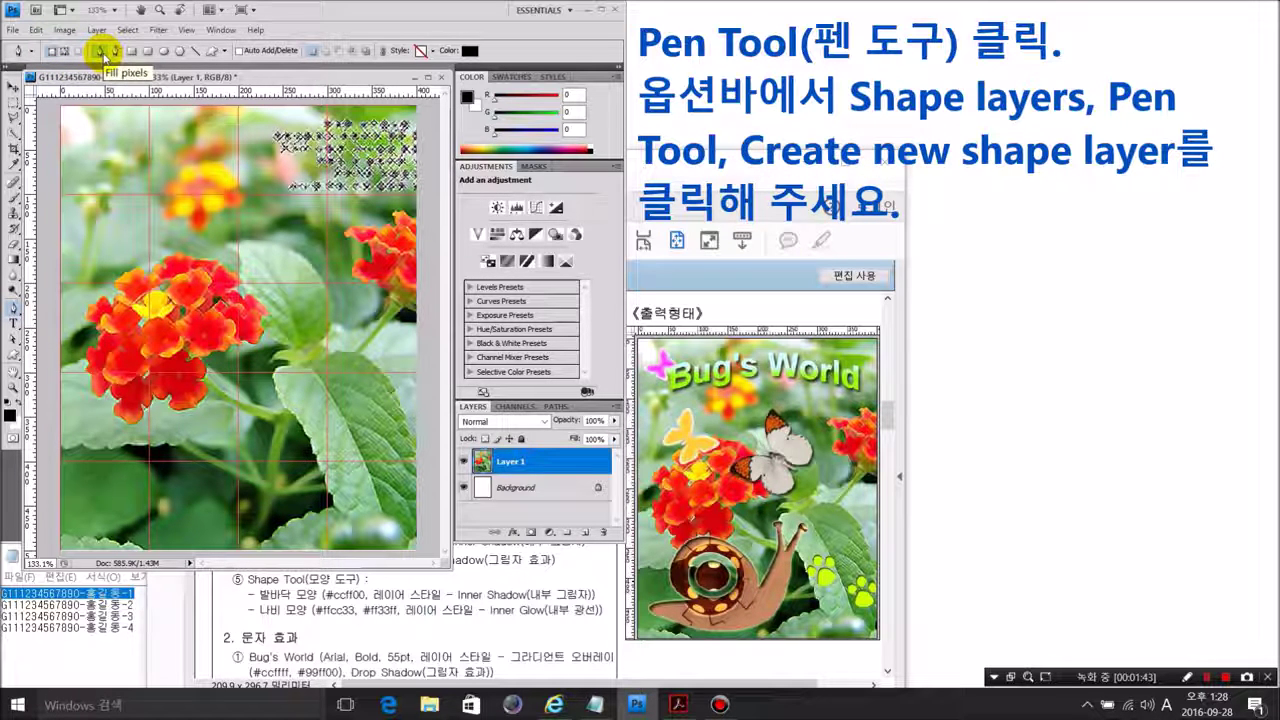
left_click(101, 52)
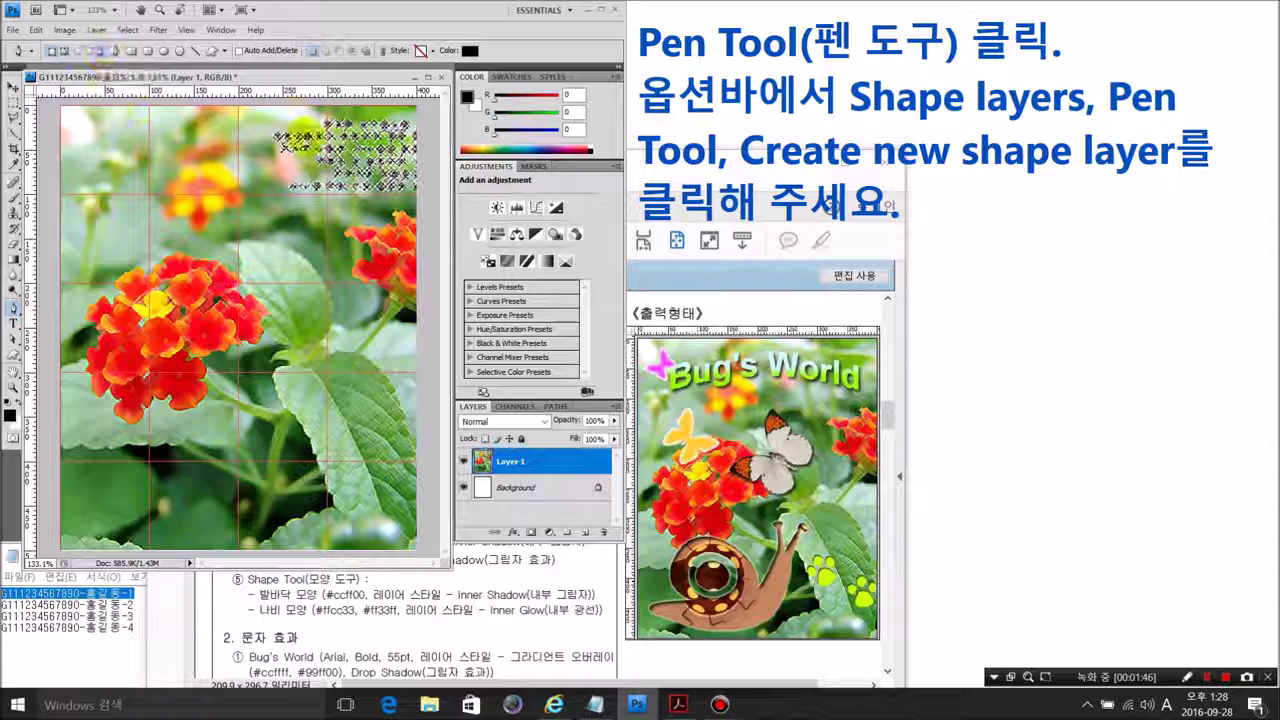
left_click(313, 52)
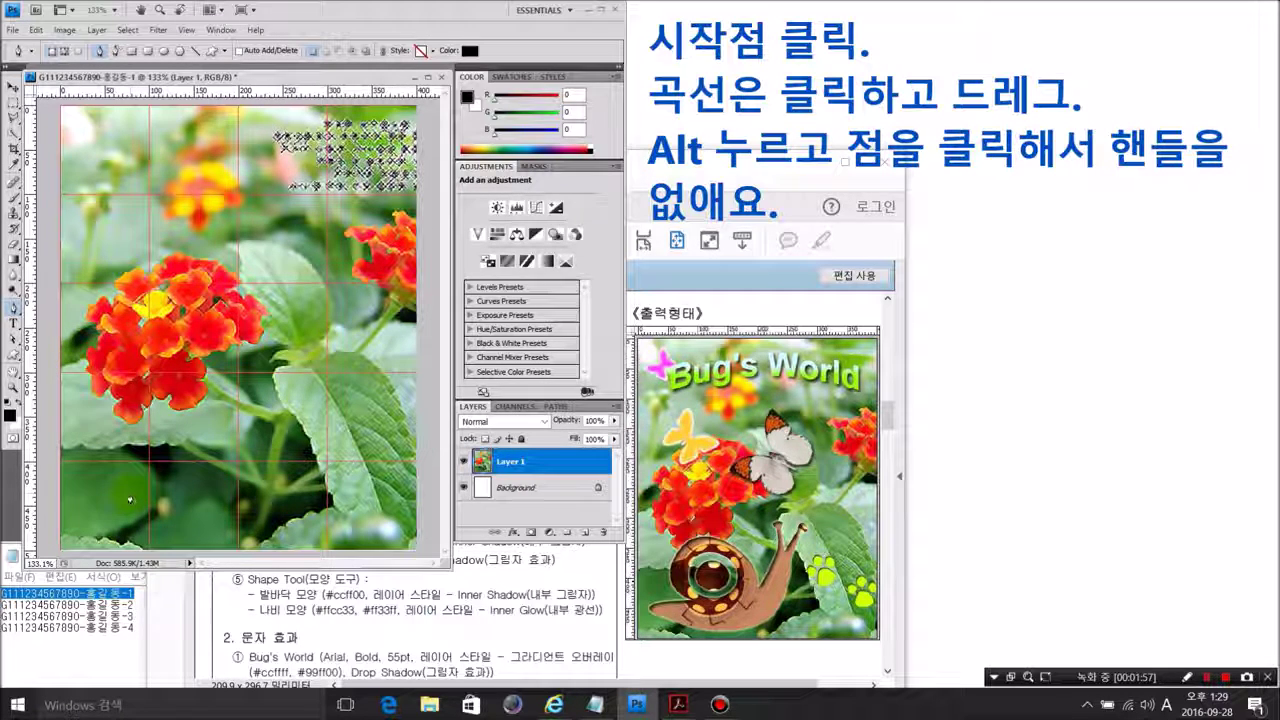
Draw the snail's tail tip and curved underside with the Pen tool, from the canvas's lower-left area up to the base of the head
left_click(130, 497)
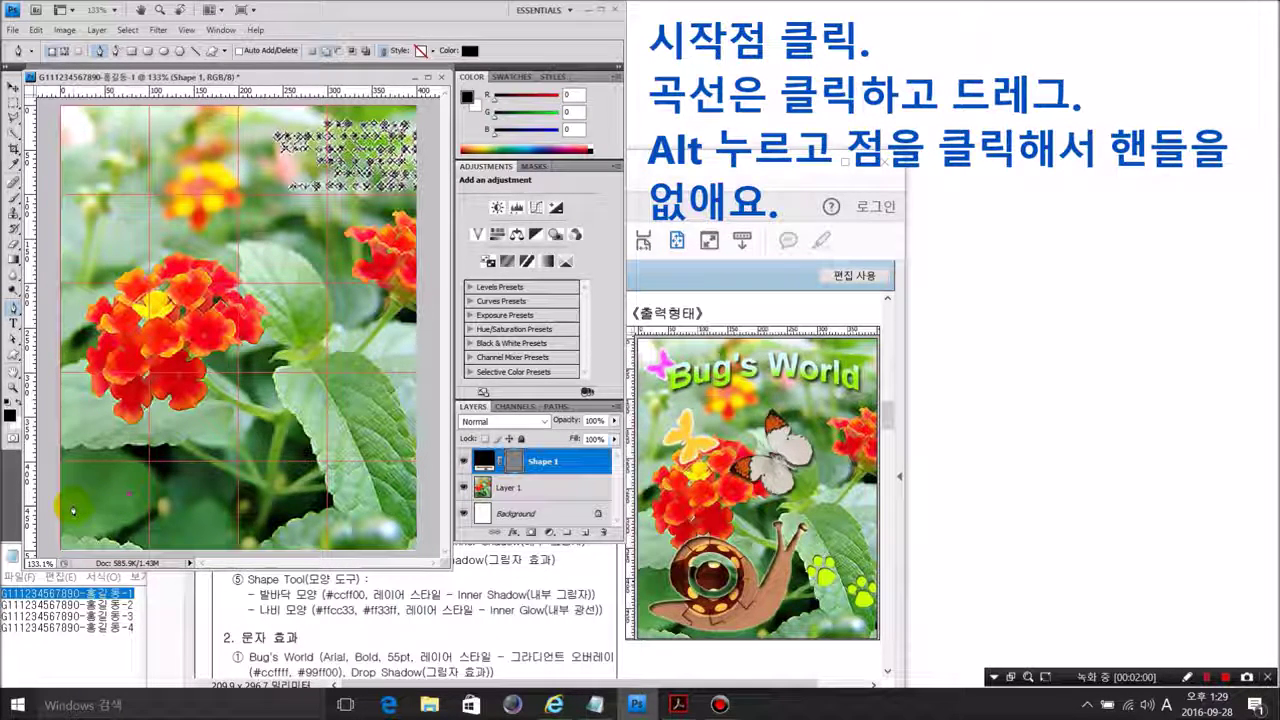
left_click_drag(72, 506, 74, 512)
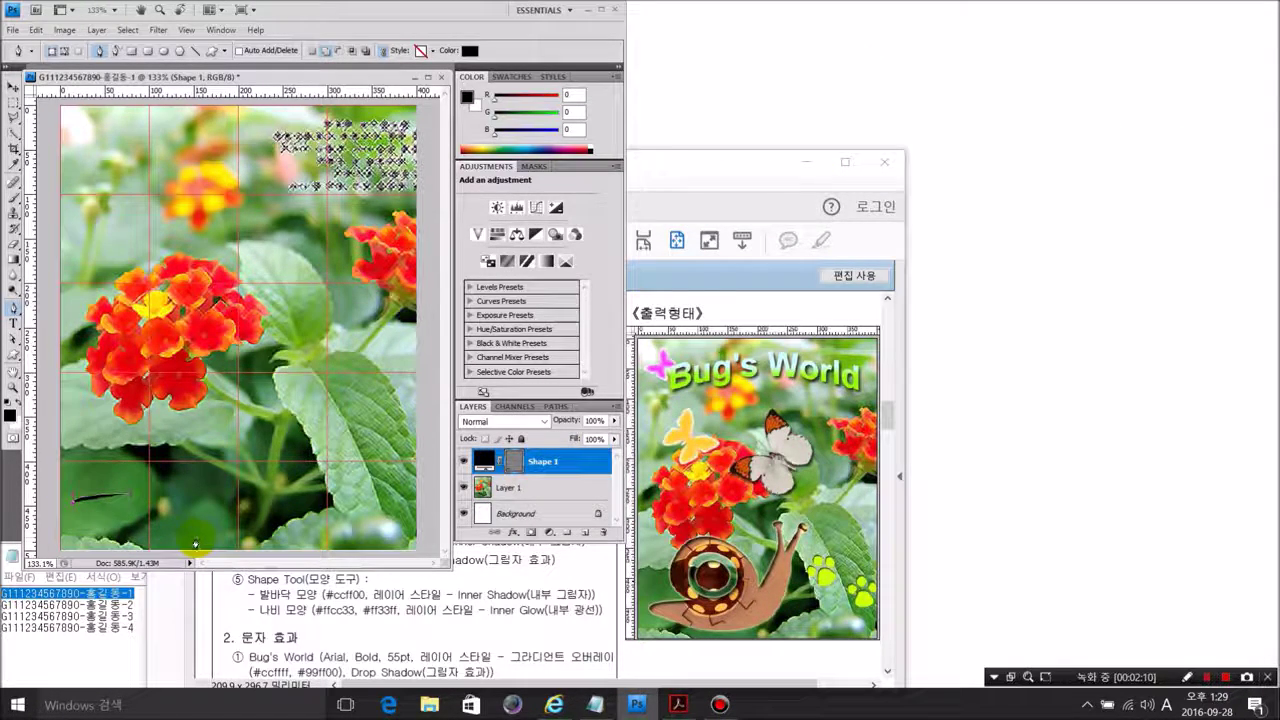
left_click_drag(194, 543, 300, 532)
left_click(191, 541, "alt")
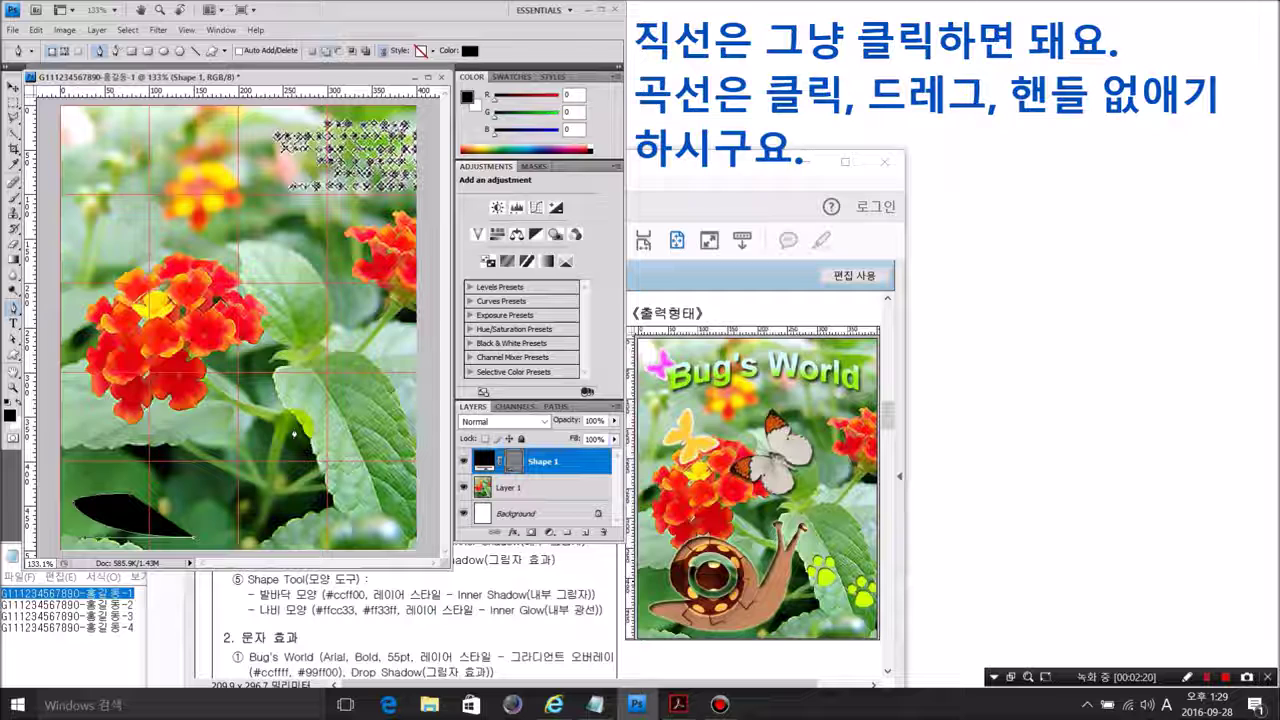
left_click_drag(296, 434, 307, 343)
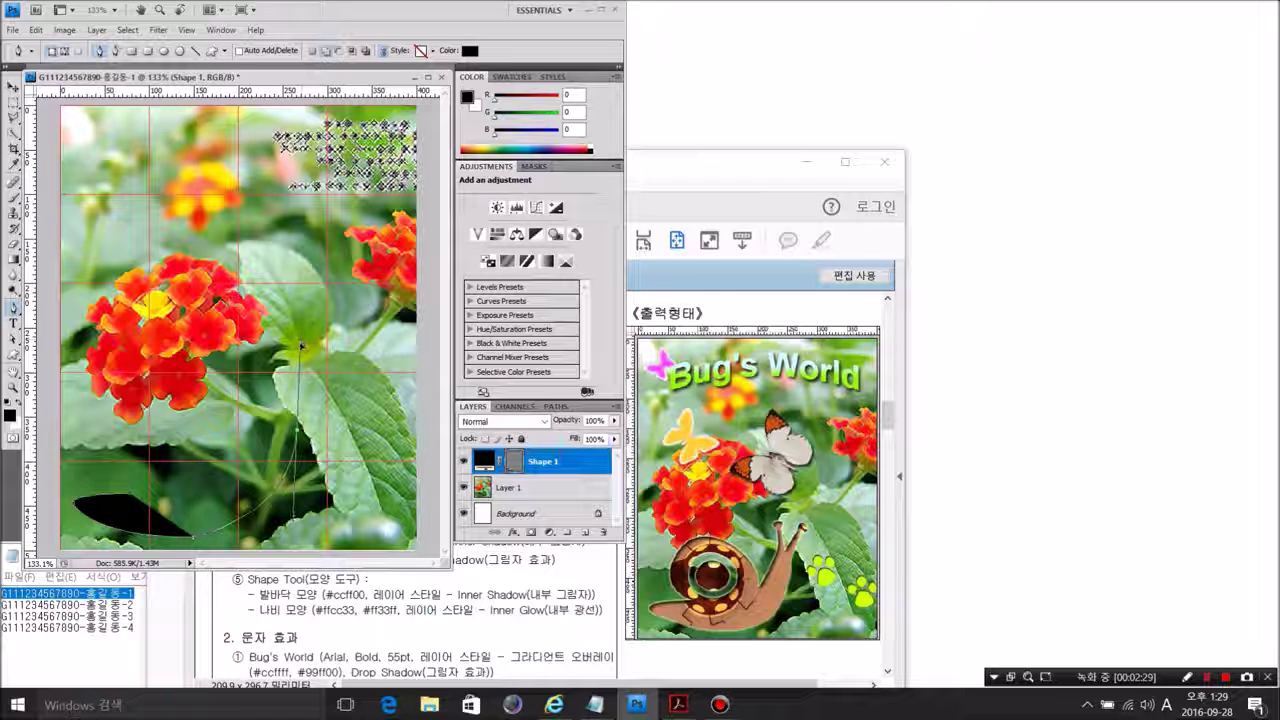
left_click_drag(301, 346, 300, 347)
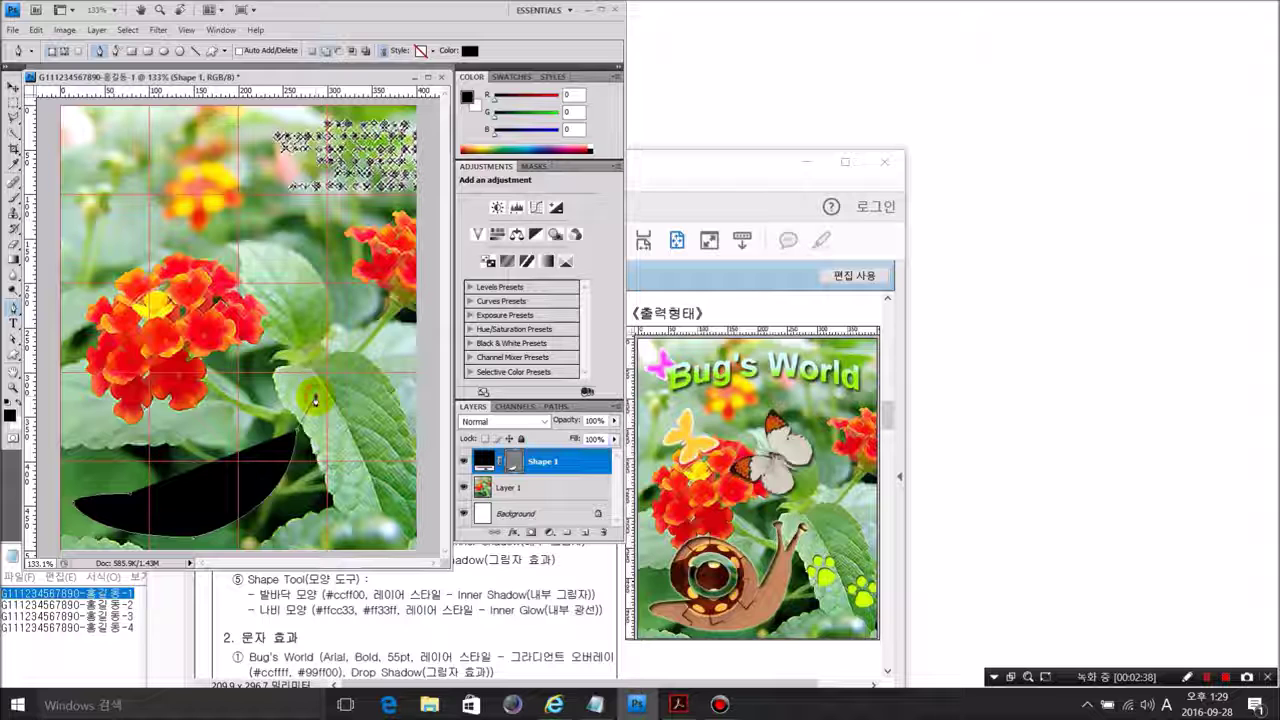
Continue the path around the snail's front antenna, rounding its tip and returning to the top of the head
left_click(316, 390)
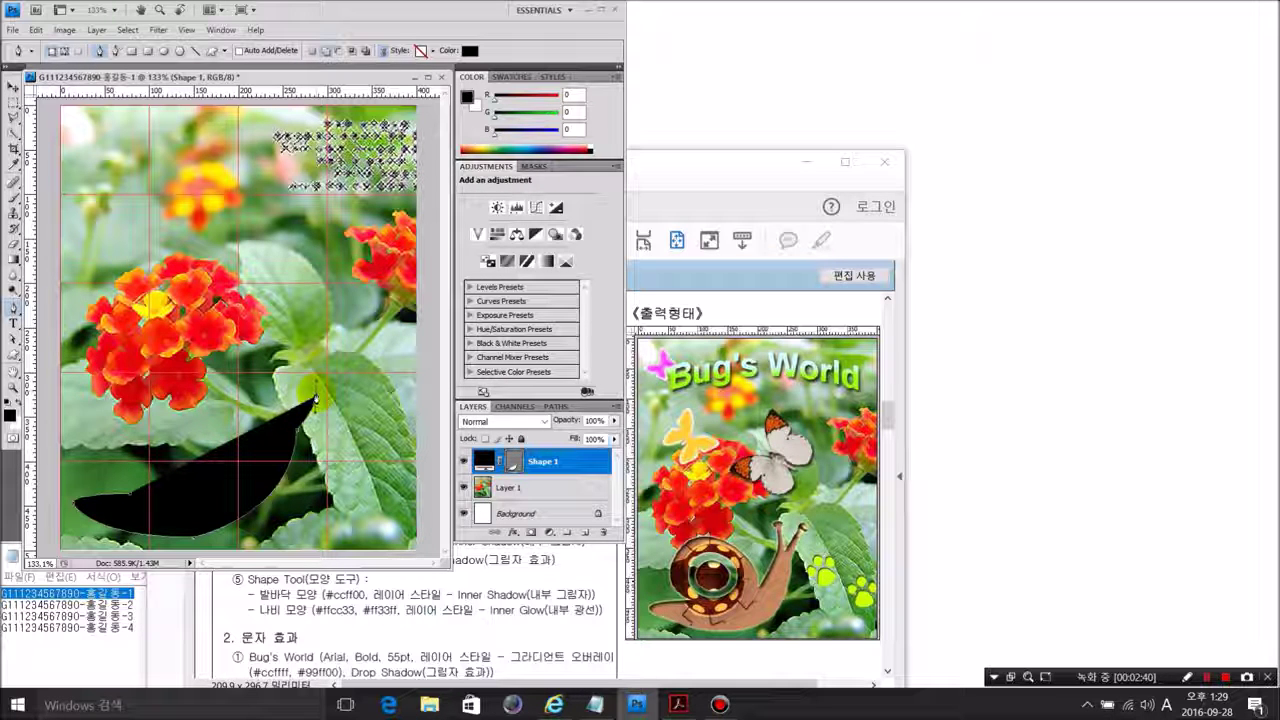
left_click(320, 393)
left_click(322, 387)
left_click_drag(310, 384, 298, 391)
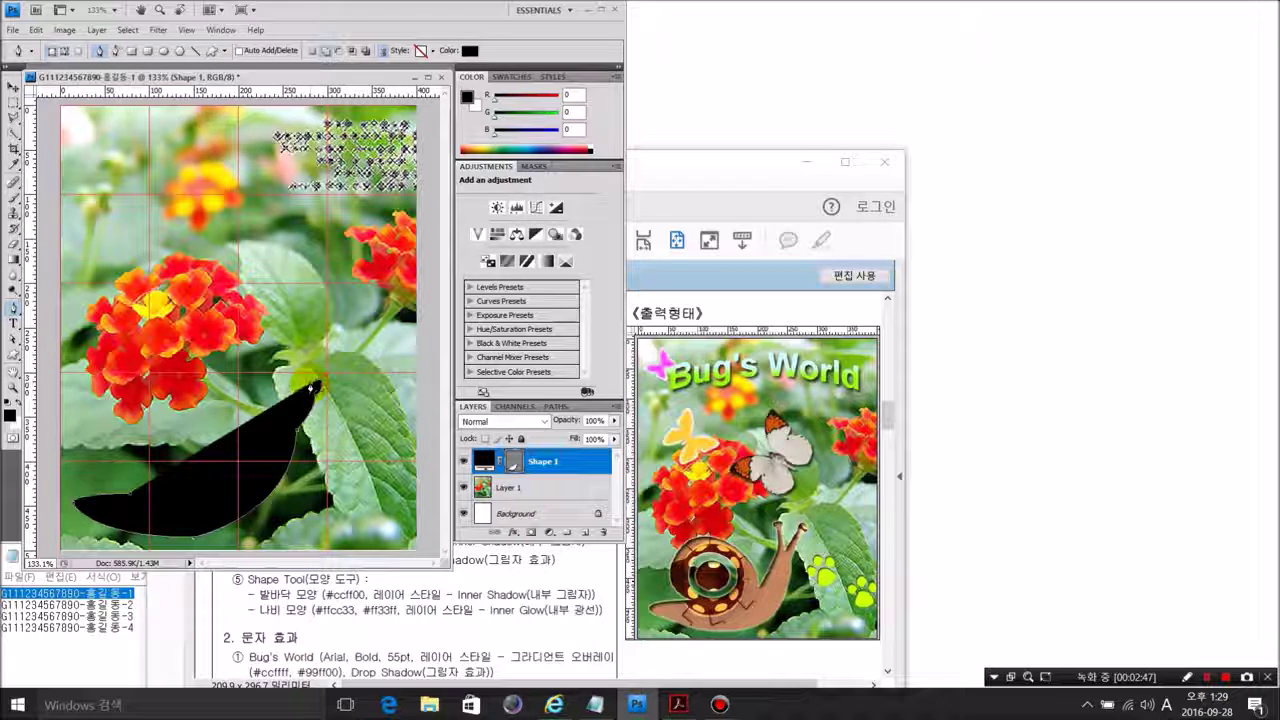
left_click(310, 388)
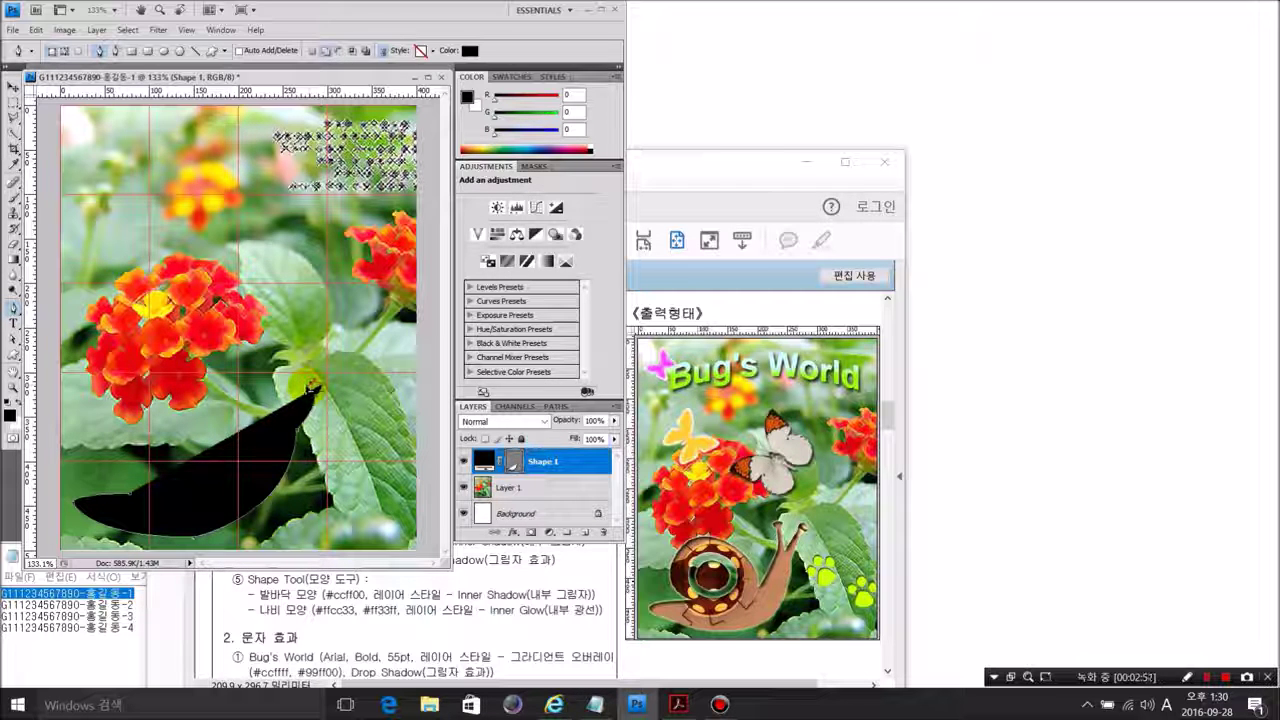
left_click_drag(317, 385, 311, 388)
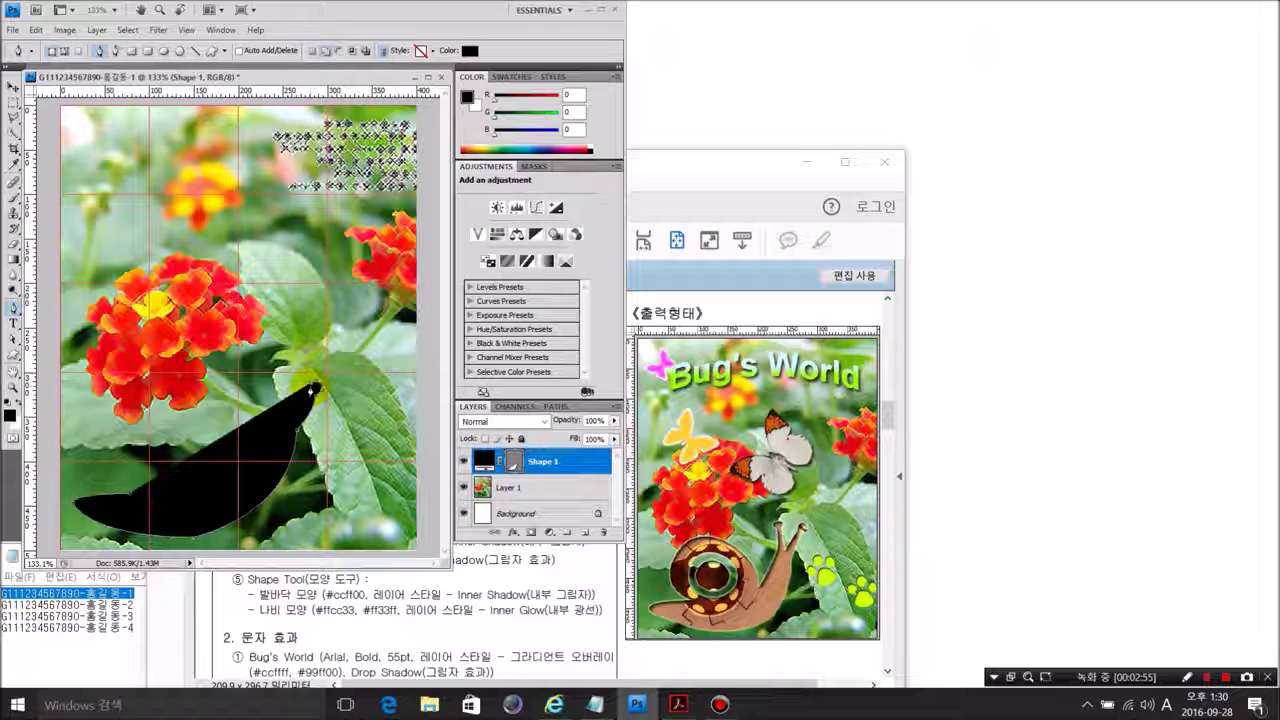
left_click(309, 393)
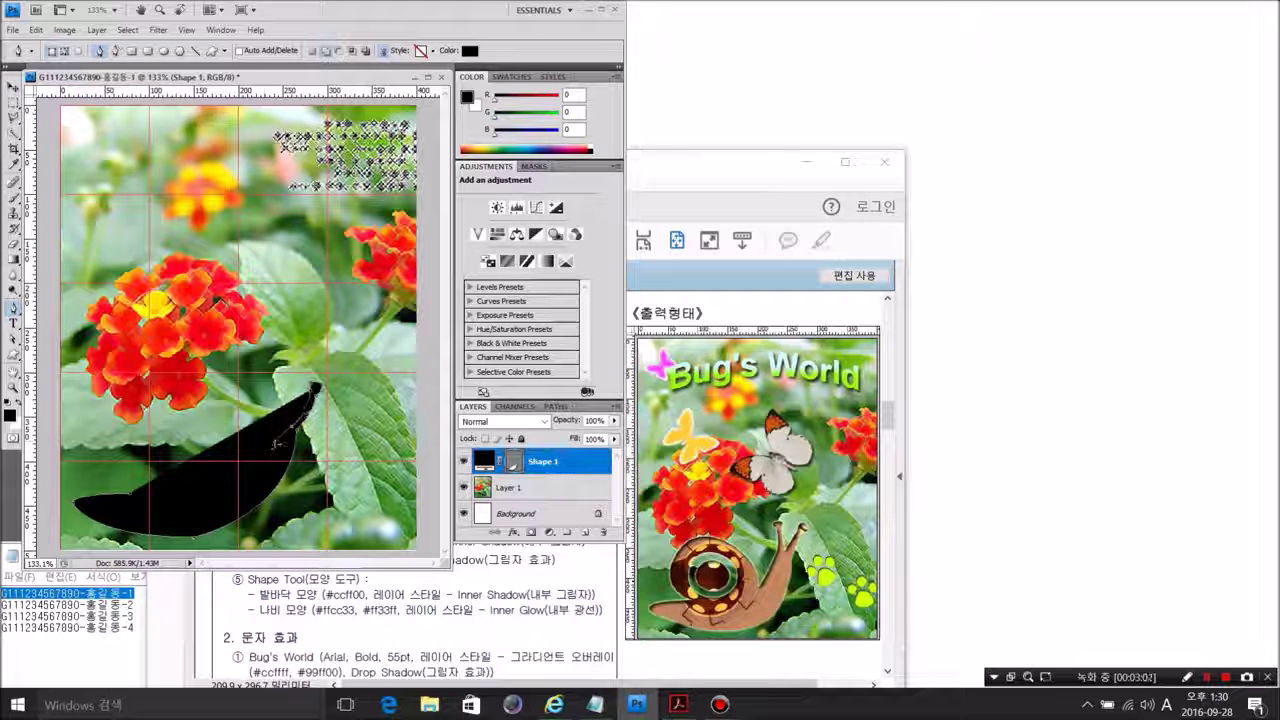
left_click_drag(277, 440, 289, 433)
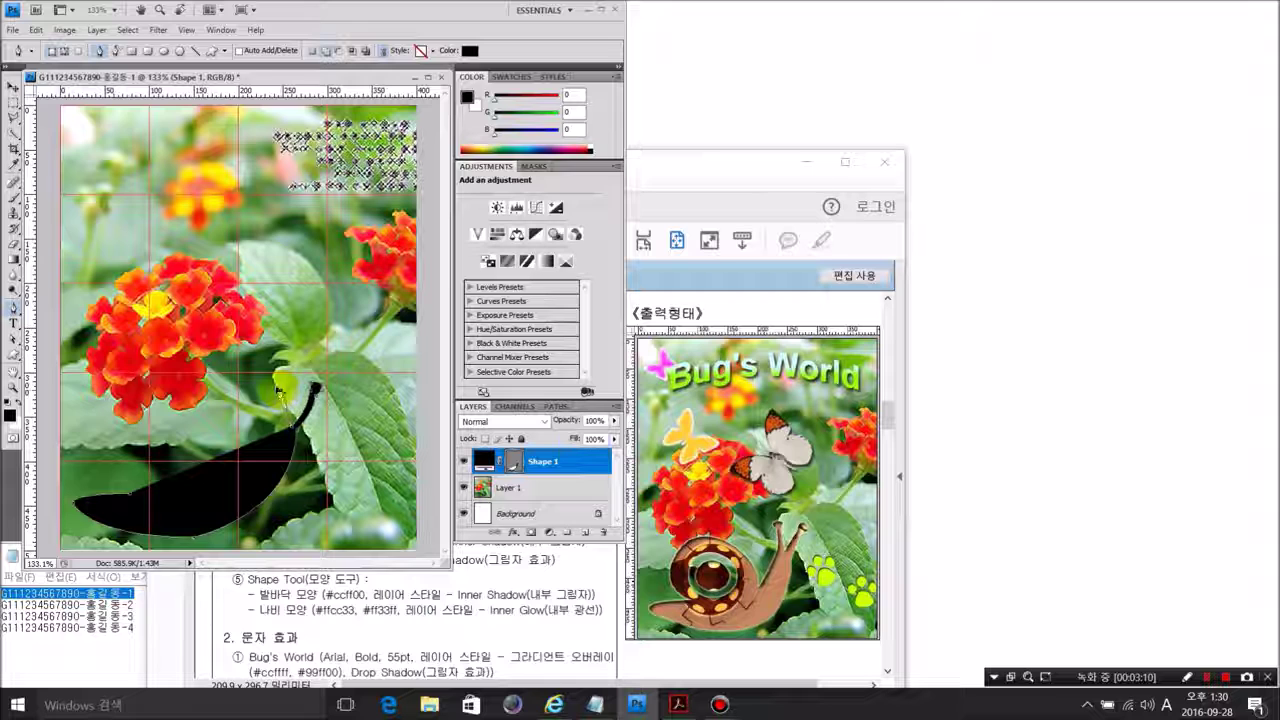
Outline the snail's rear antenna with a rounded tip, and curve the path down the neck to the front edge of the shell
mouse_move(275, 389)
left_mouse_down()
mouse_move(285, 385)
mouse_move(269, 378)
left_mouse_up()
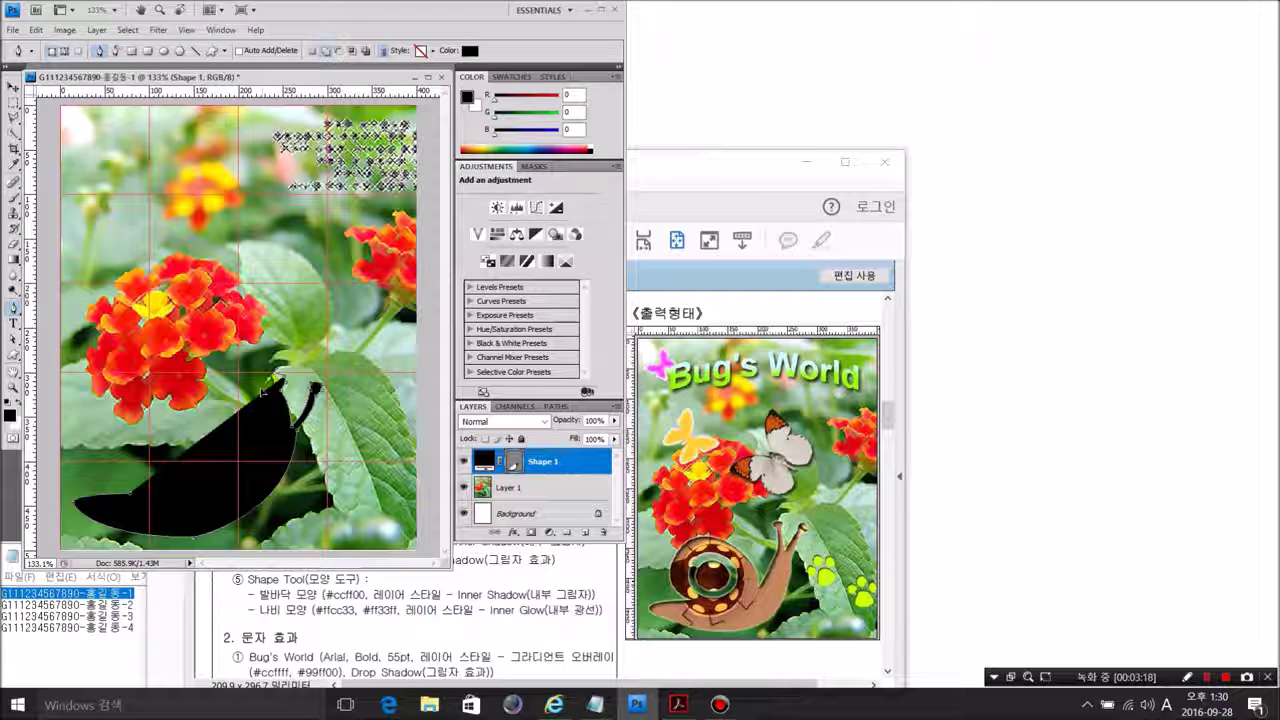
left_click_drag(262, 392, 271, 386)
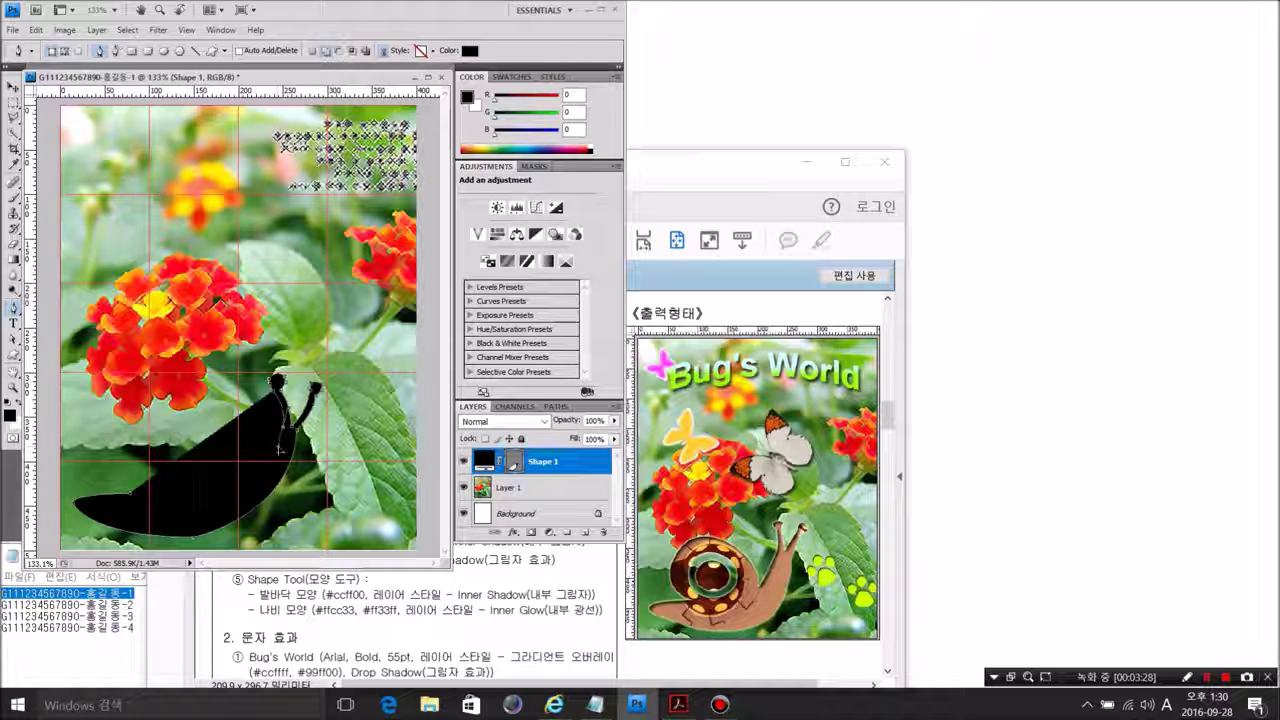
left_click_drag(280, 448, 283, 436)
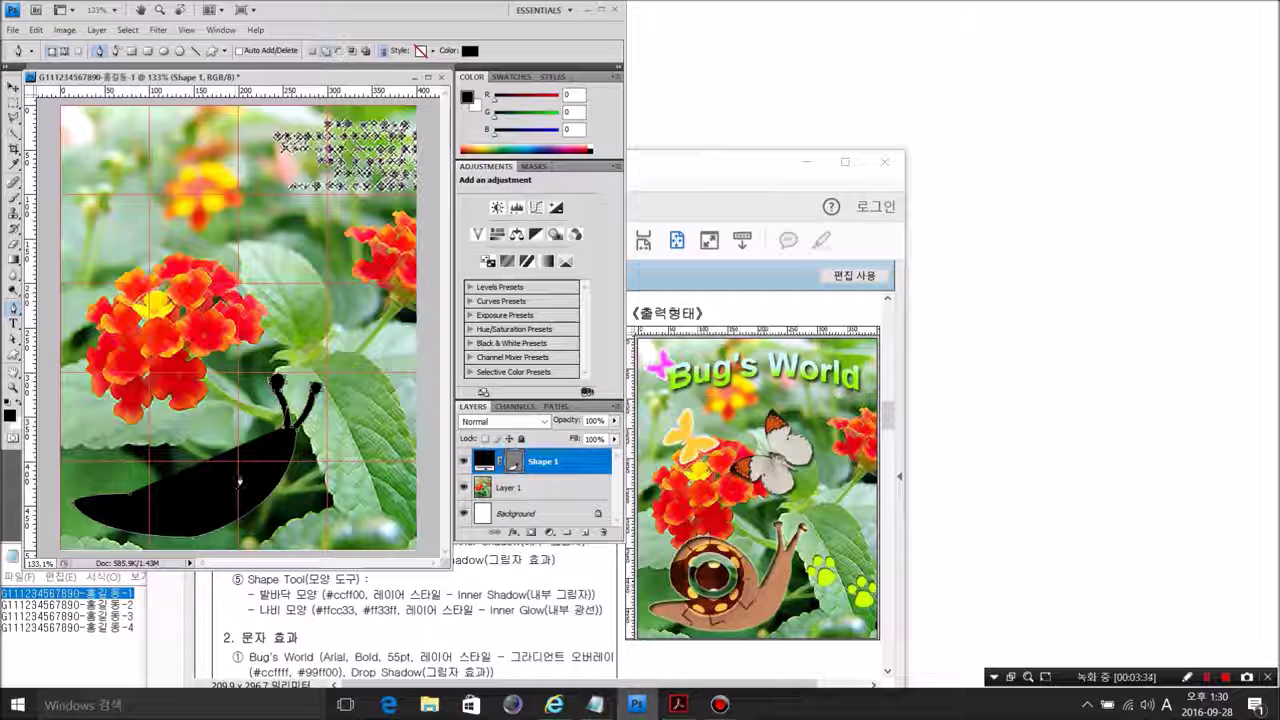
mouse_move(231, 475)
left_mouse_down()
mouse_move(215, 478)
mouse_move(220, 488)
left_mouse_up()
left_click(242, 472, "alt")
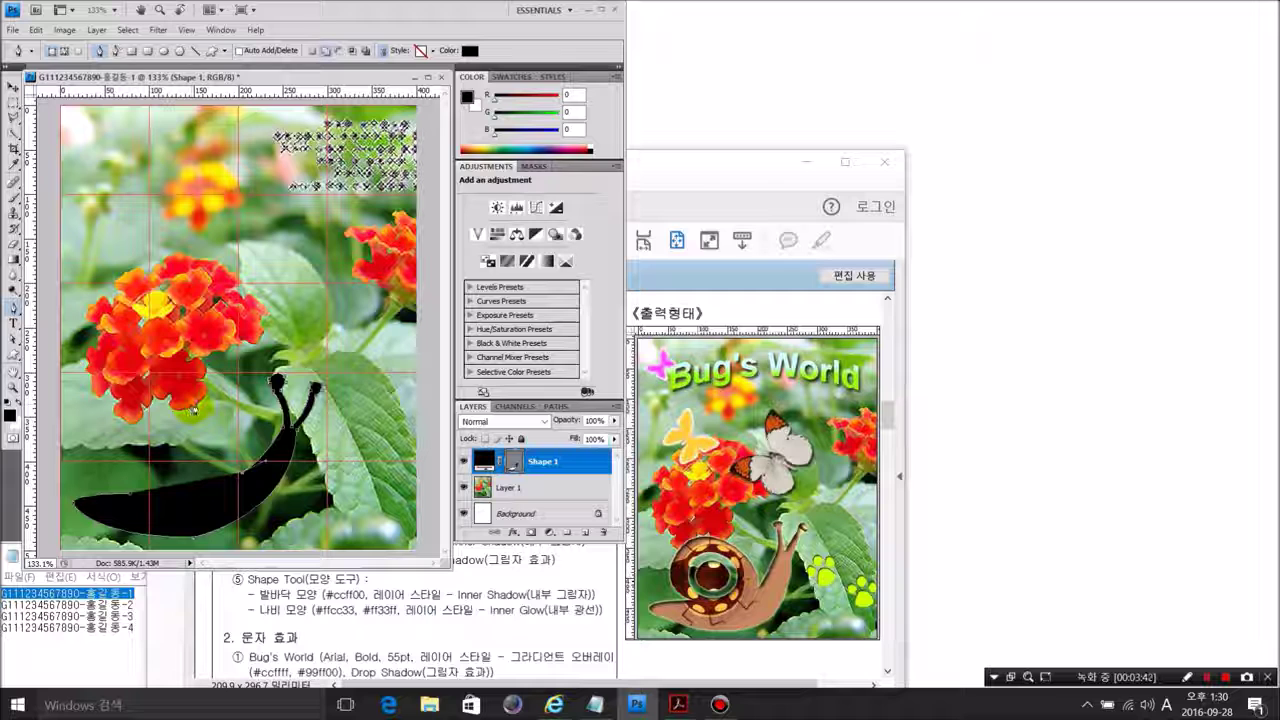
Draw the rounded shell outline over the snail's back and close the path at its starting point above the tail
left_click_drag(198, 410, 142, 402)
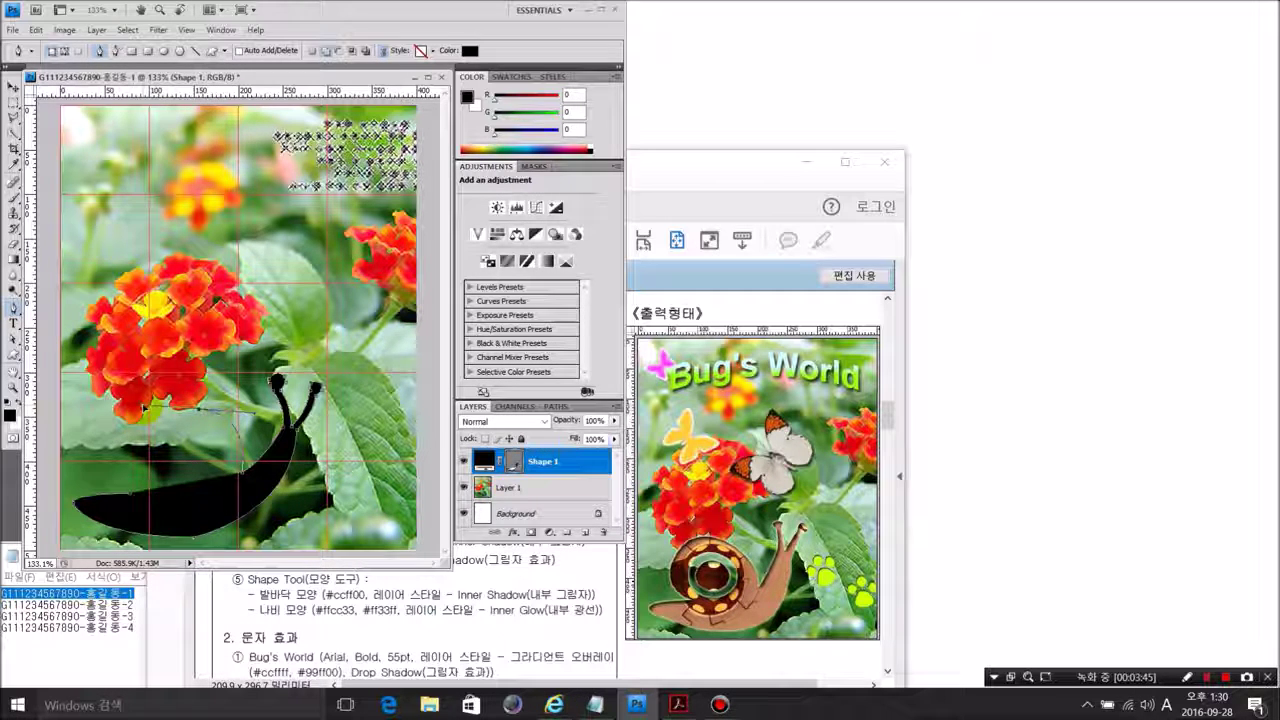
left_click_drag(143, 408, 143, 408)
left_click(199, 410, "alt")
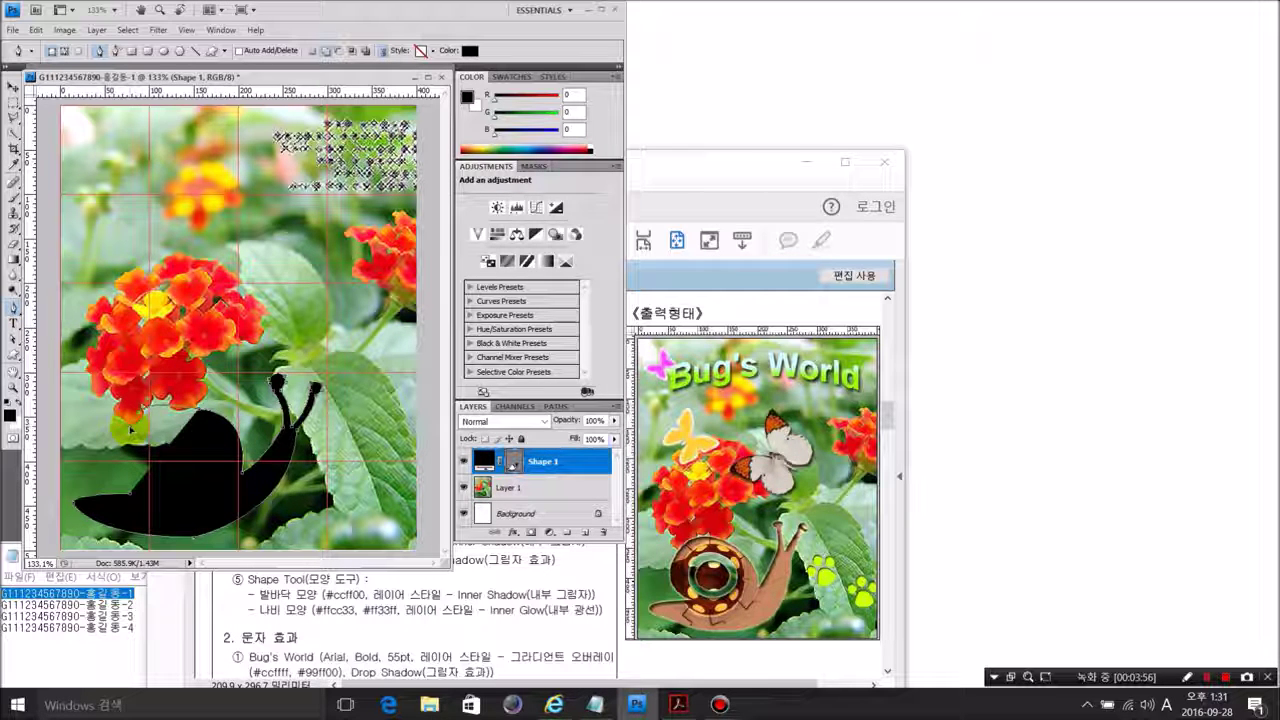
left_click(139, 409)
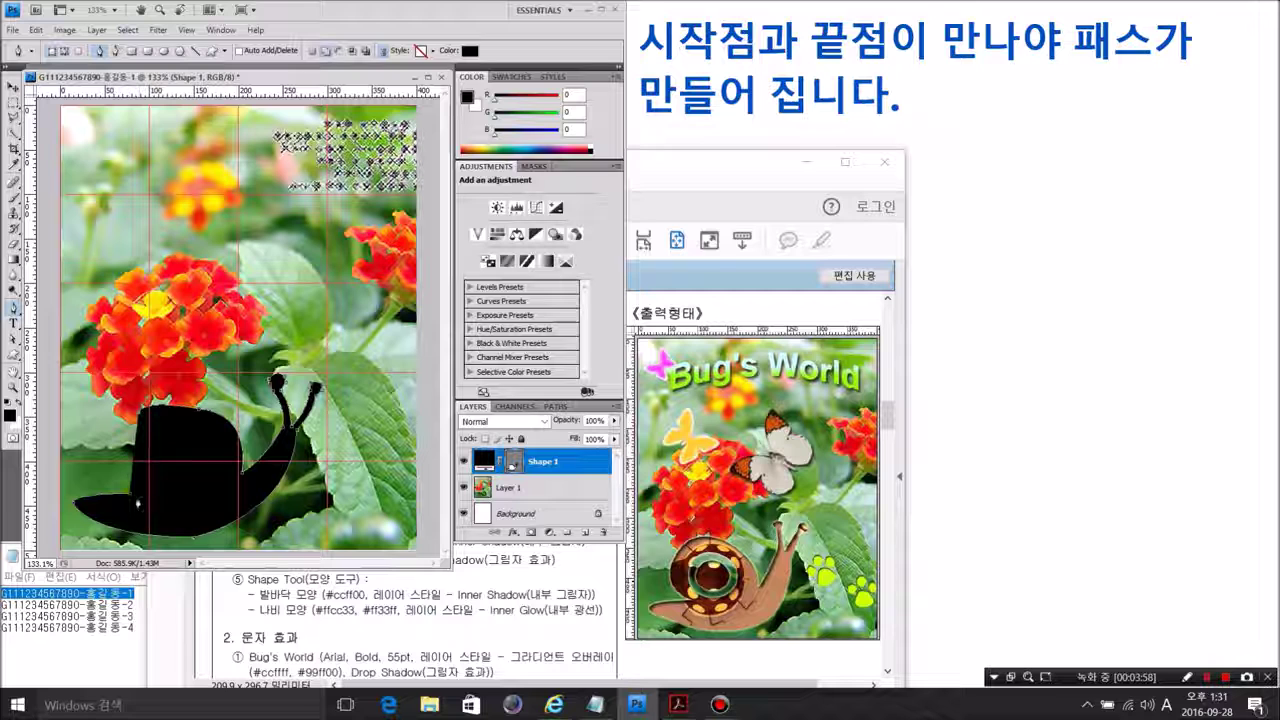
left_click_drag(131, 496, 184, 543)
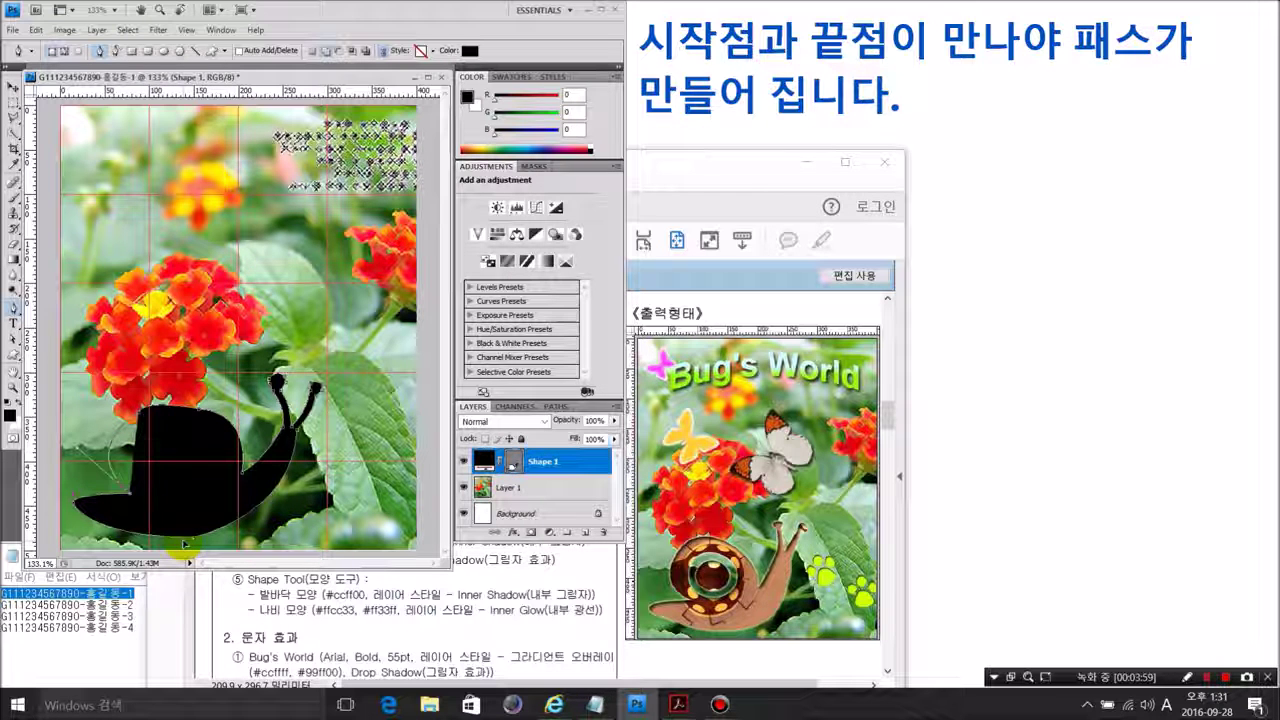
left_click(183, 546)
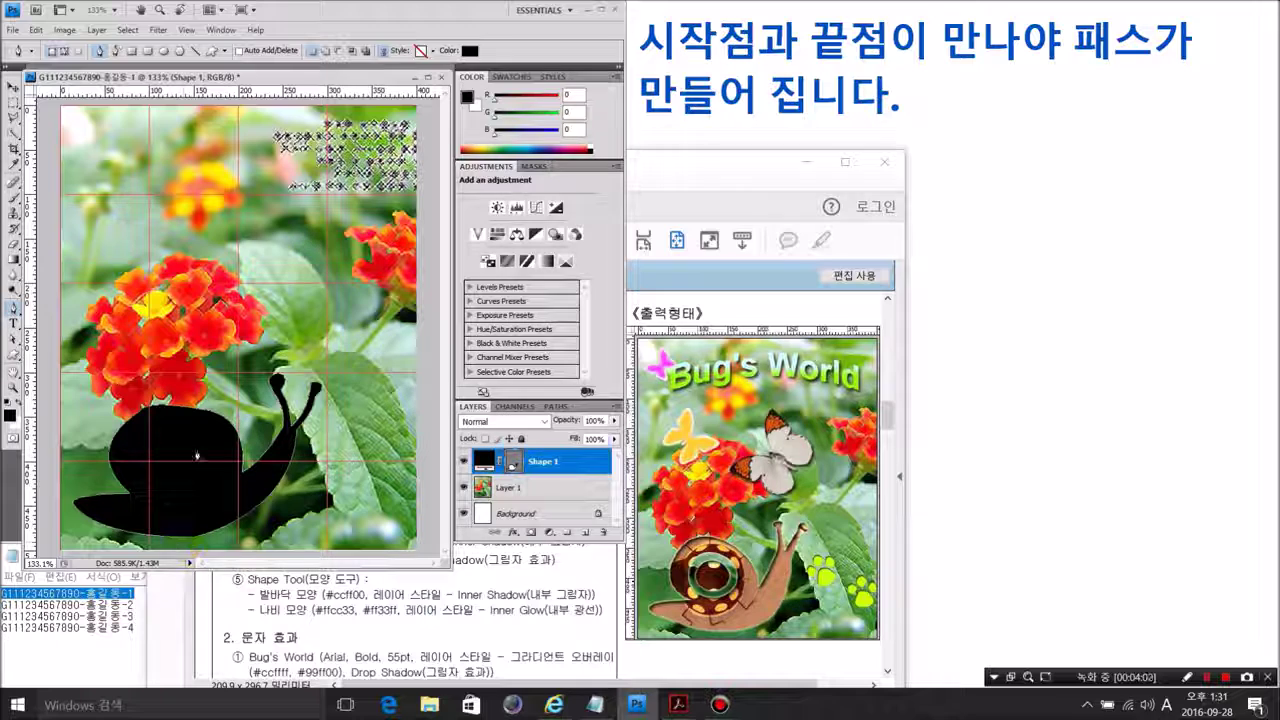
Cut a round hole in the middle of the shell with a closed pen path using Subtract from shape area
left_click(340, 50)
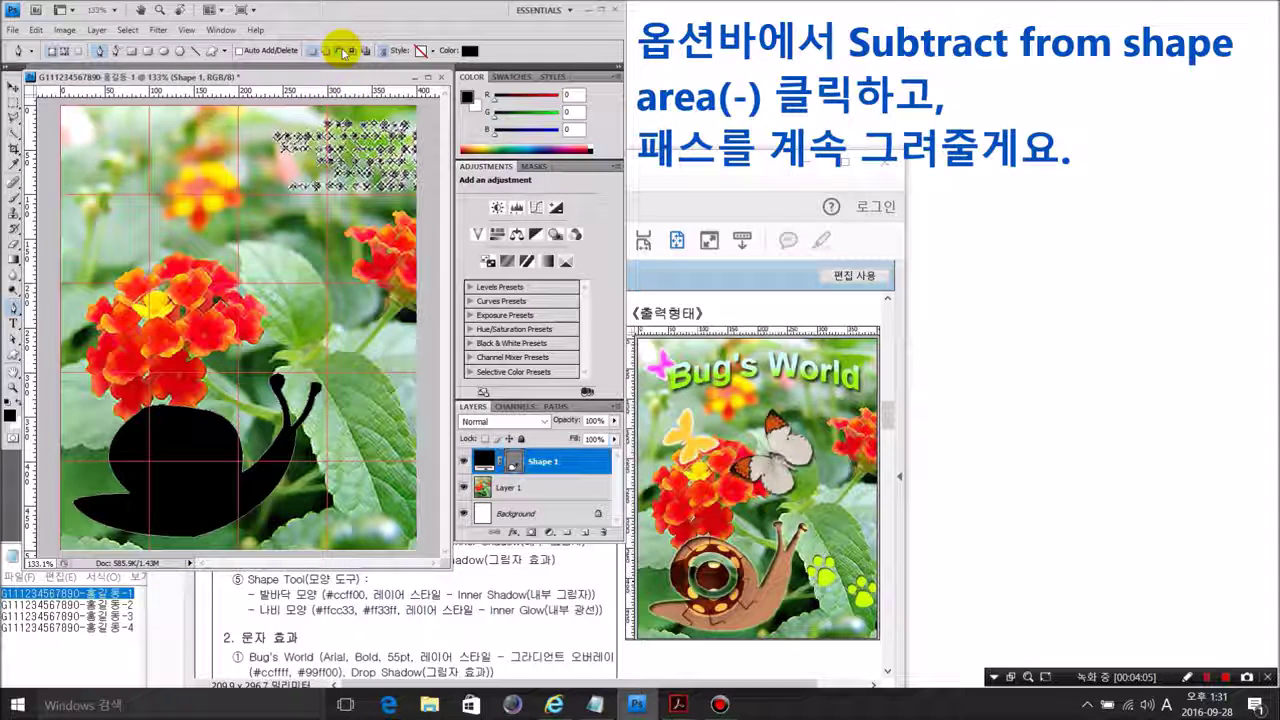
left_click(340, 51)
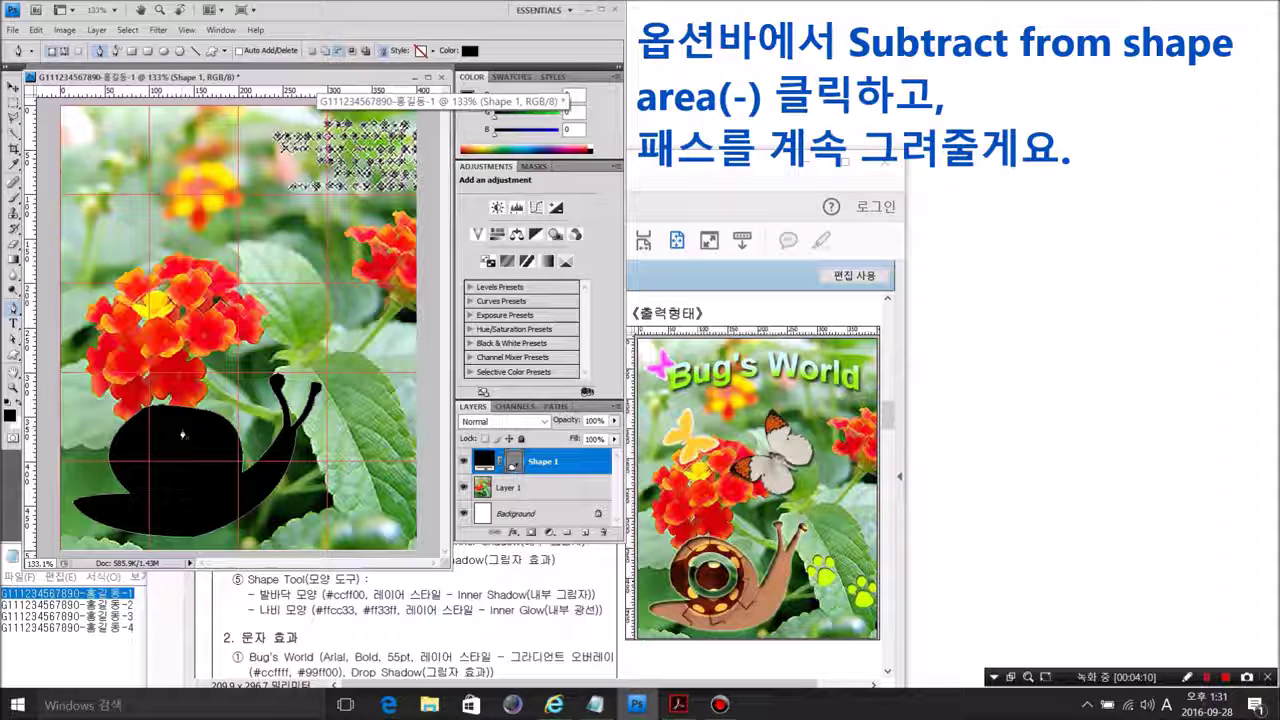
left_click(182, 430)
left_click_drag(143, 450, 143, 474)
left_click(143, 451, "alt")
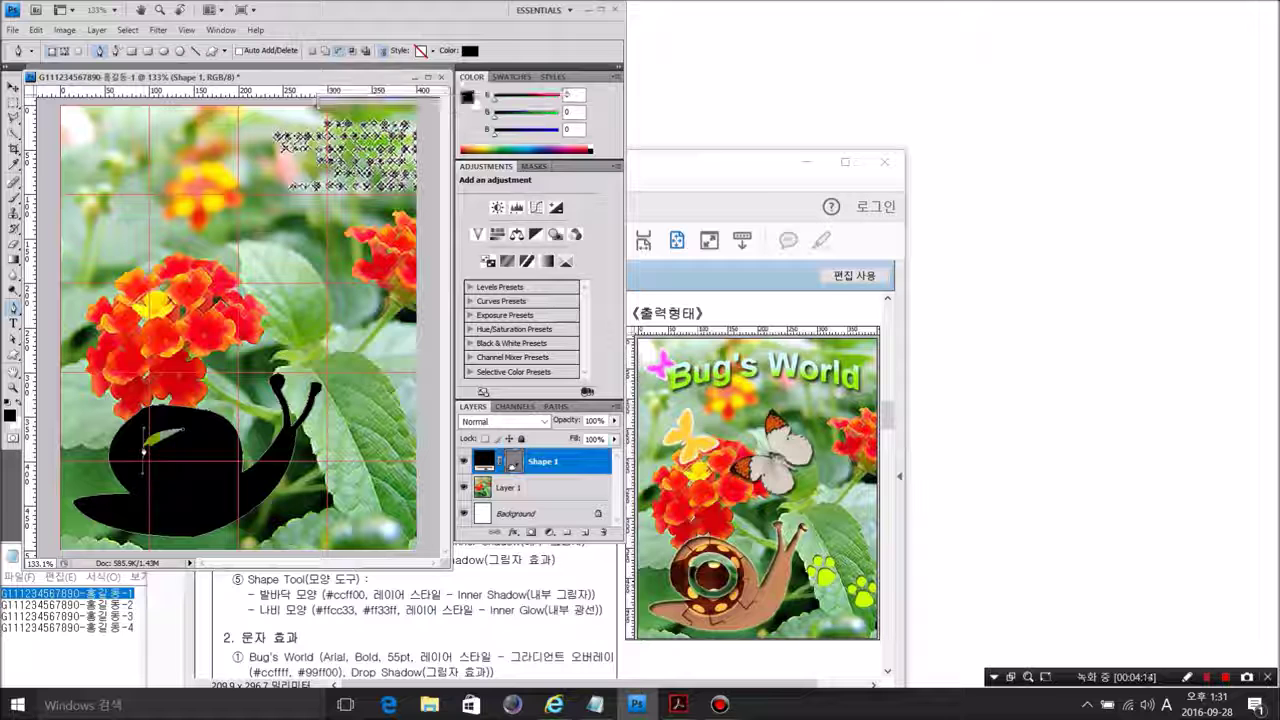
left_click_drag(177, 486, 210, 487)
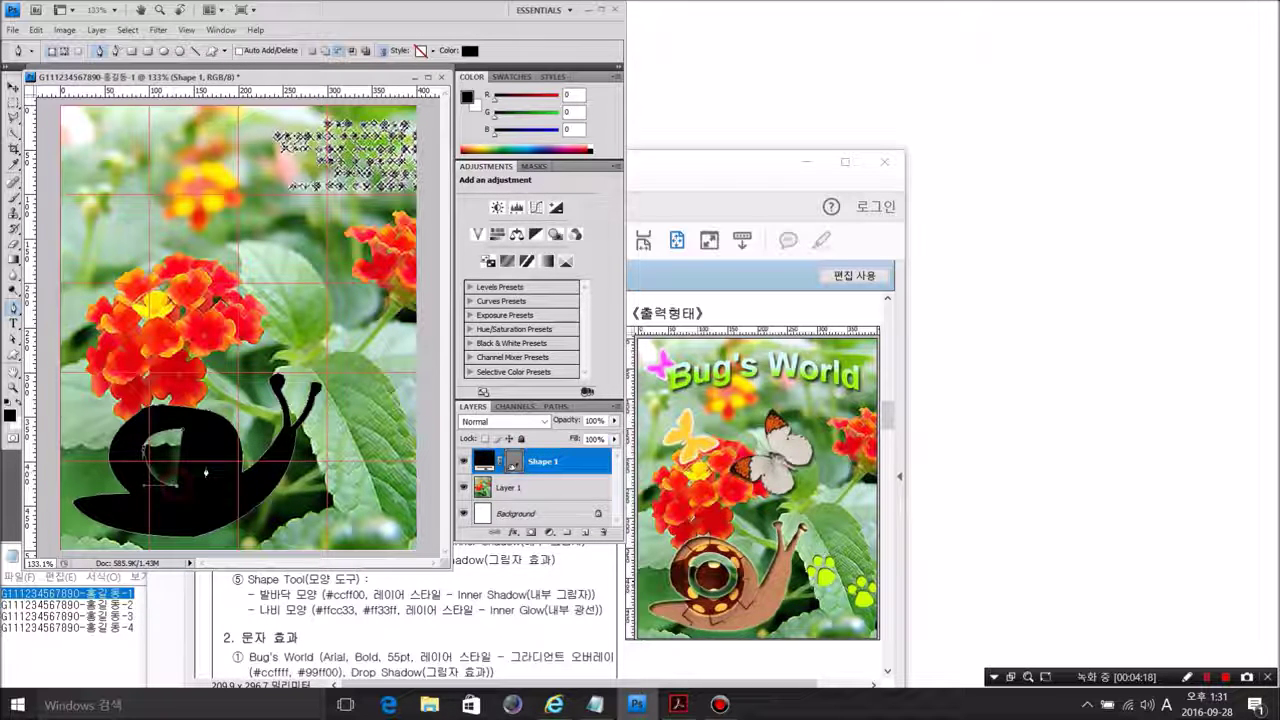
left_click_drag(213, 443, 212, 440)
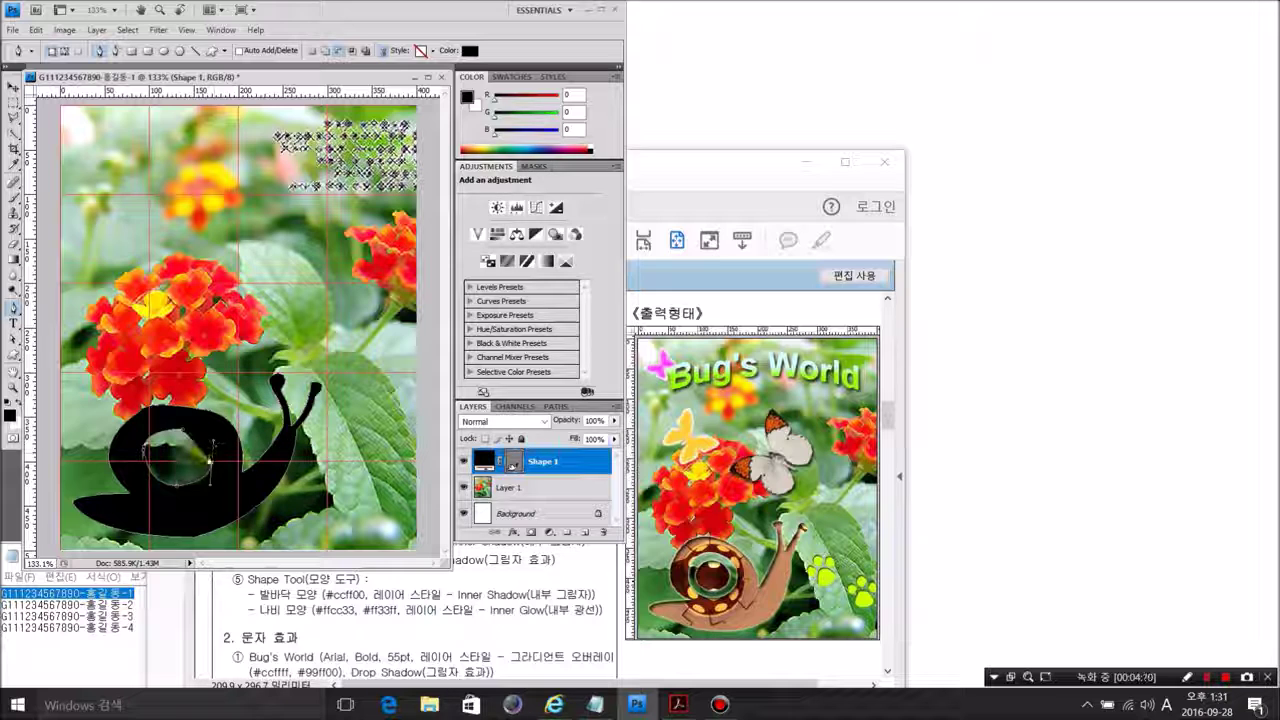
left_click(211, 462, "alt")
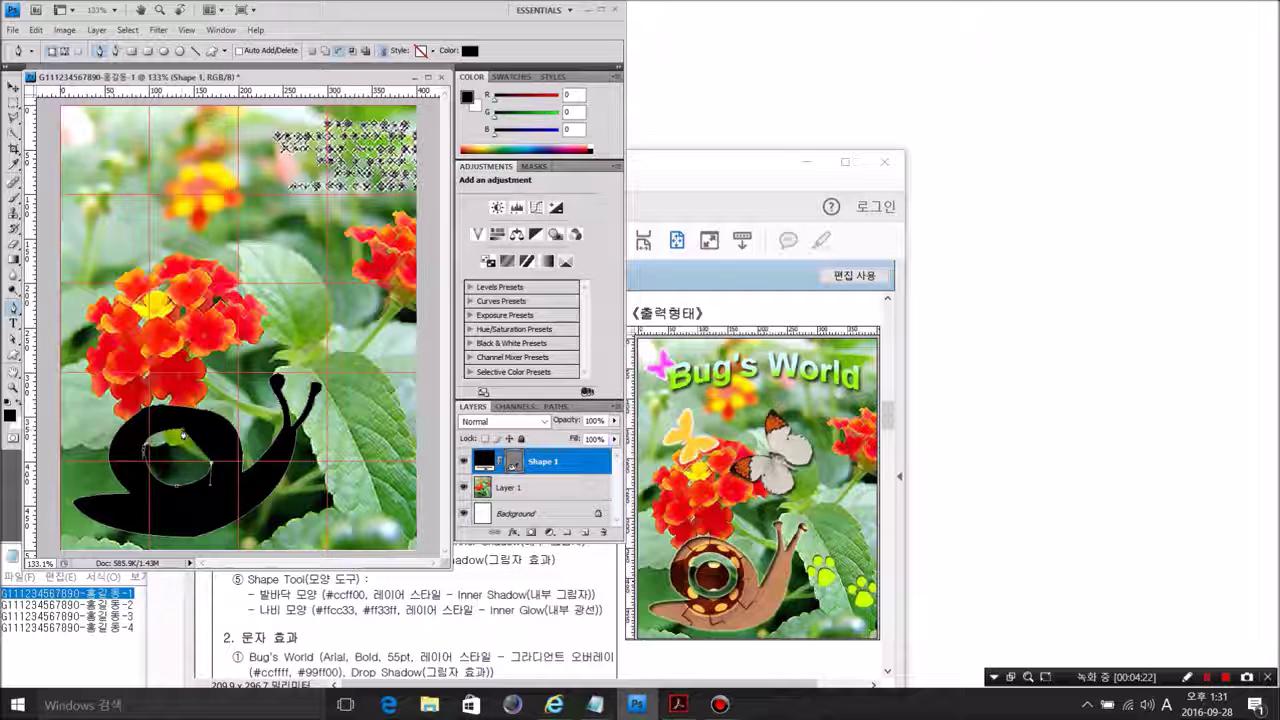
left_click_drag(173, 429, 158, 427)
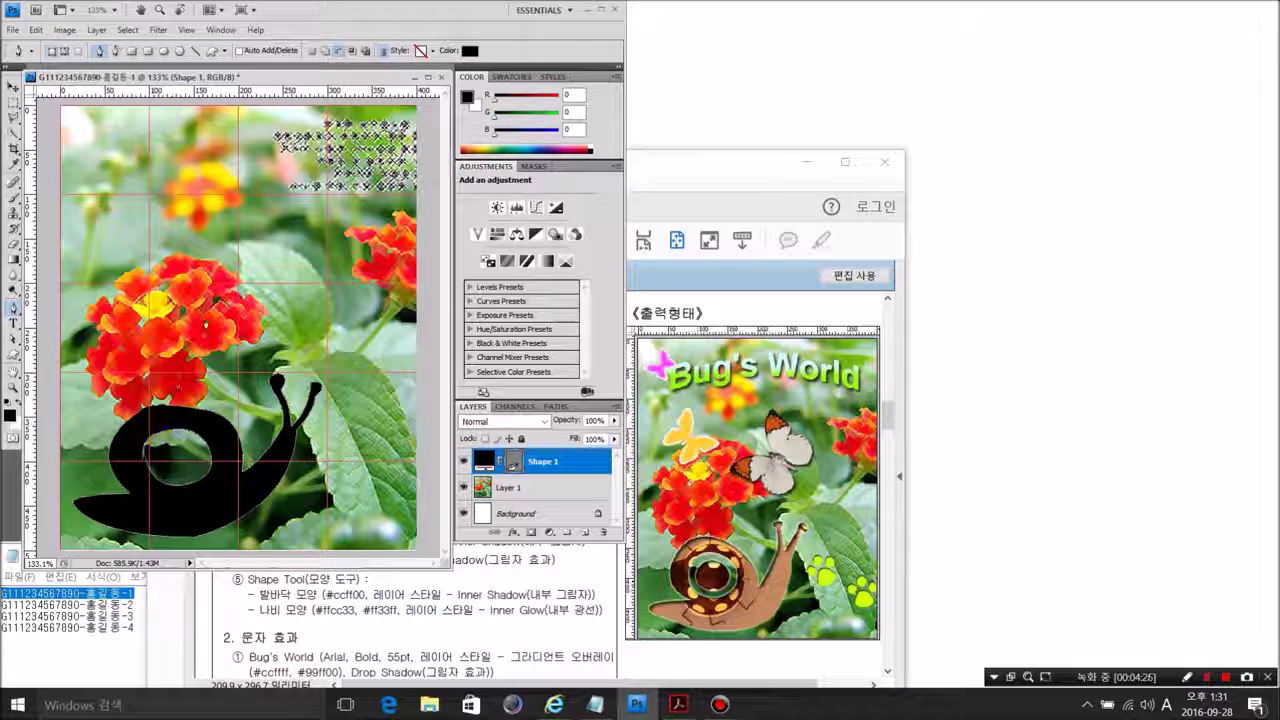
Add a smaller round disc inside the shell's hole with a closed pen path using Add to shape area
left_click(325, 52)
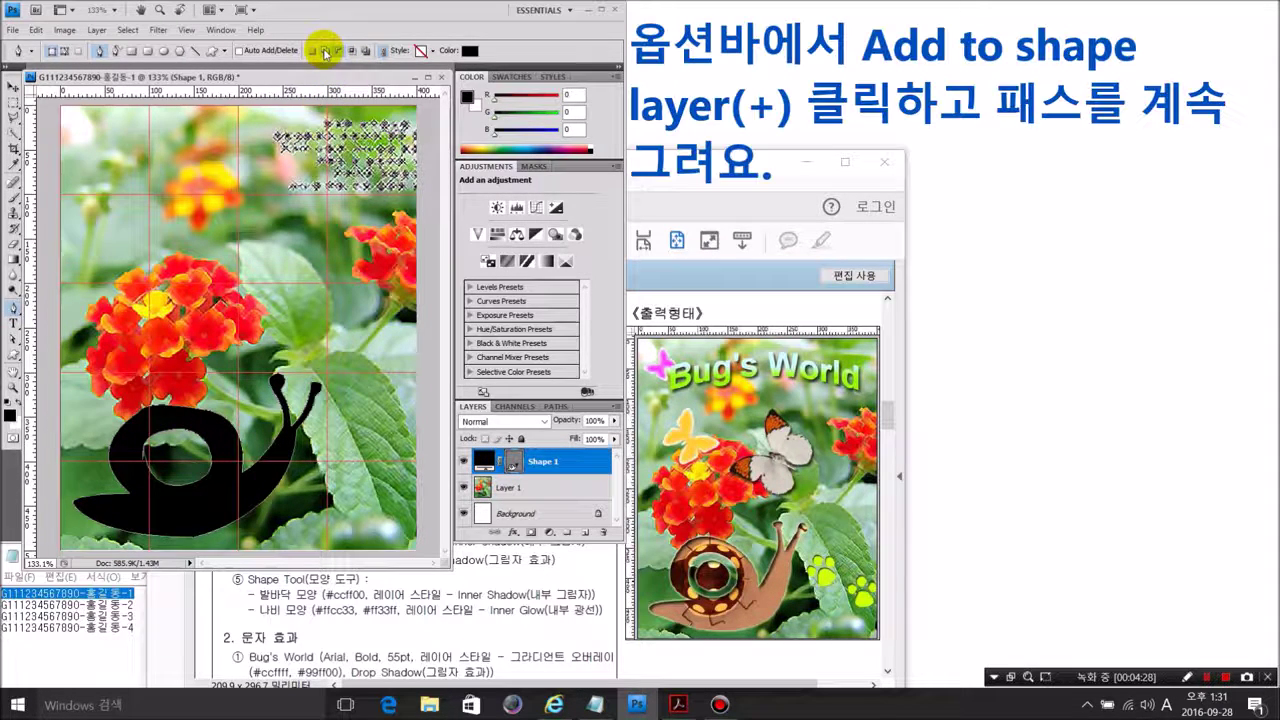
left_click(325, 52)
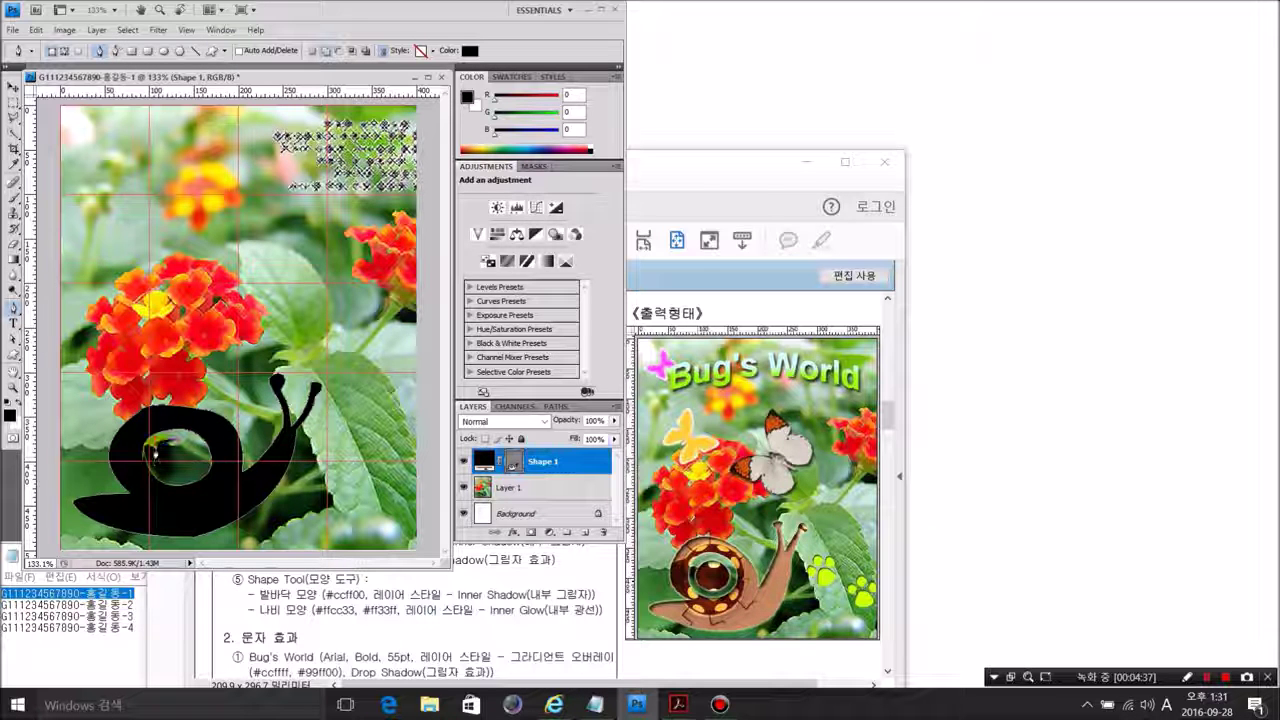
left_click(172, 478)
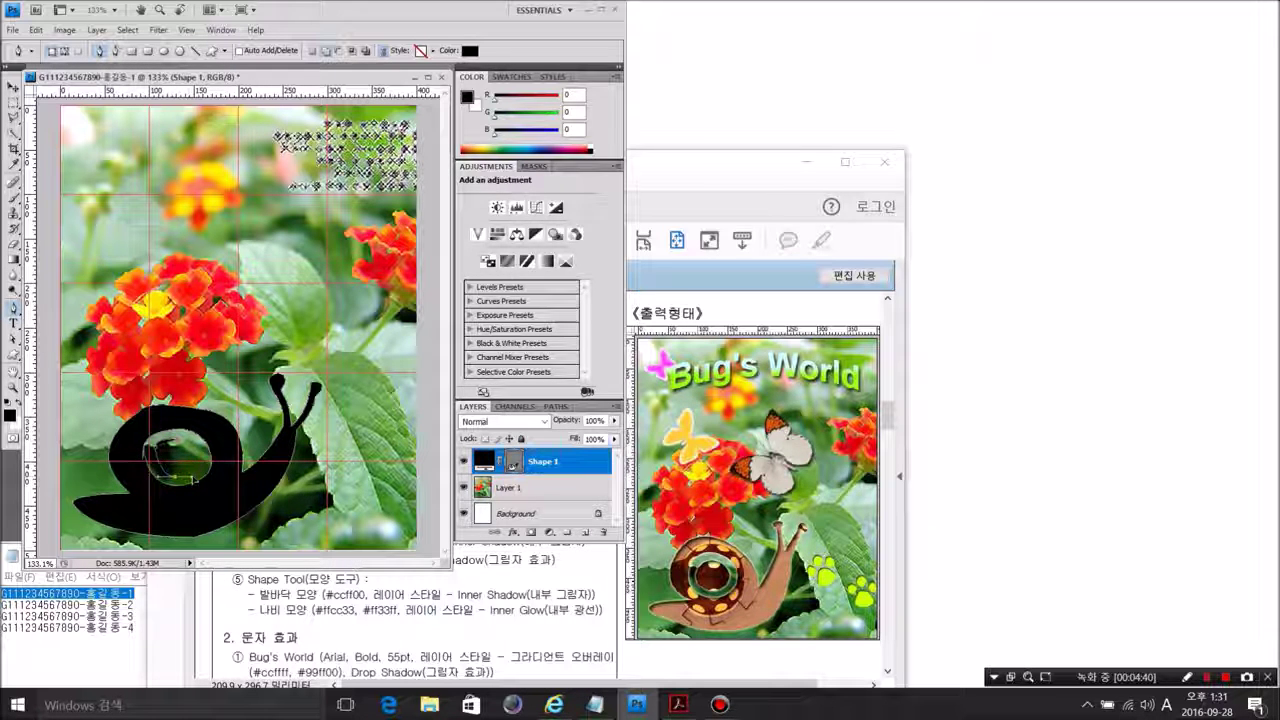
left_click_drag(193, 479, 196, 478)
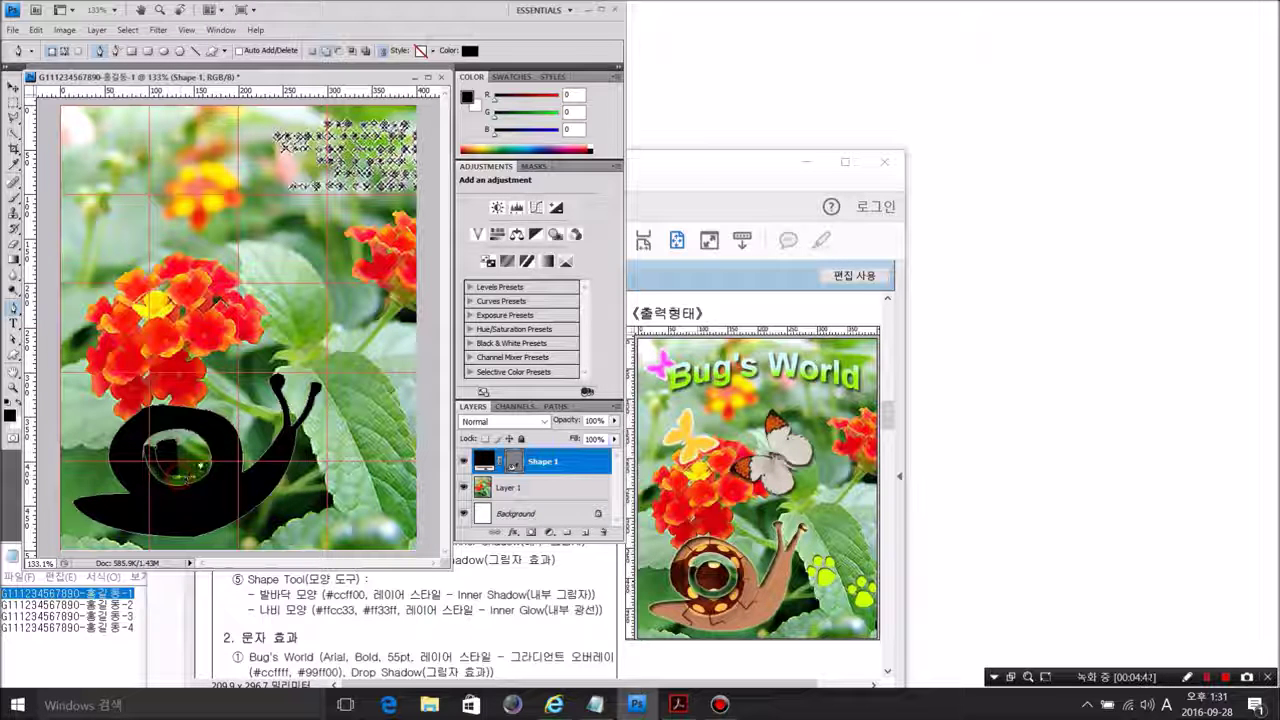
left_click_drag(200, 461, 158, 440)
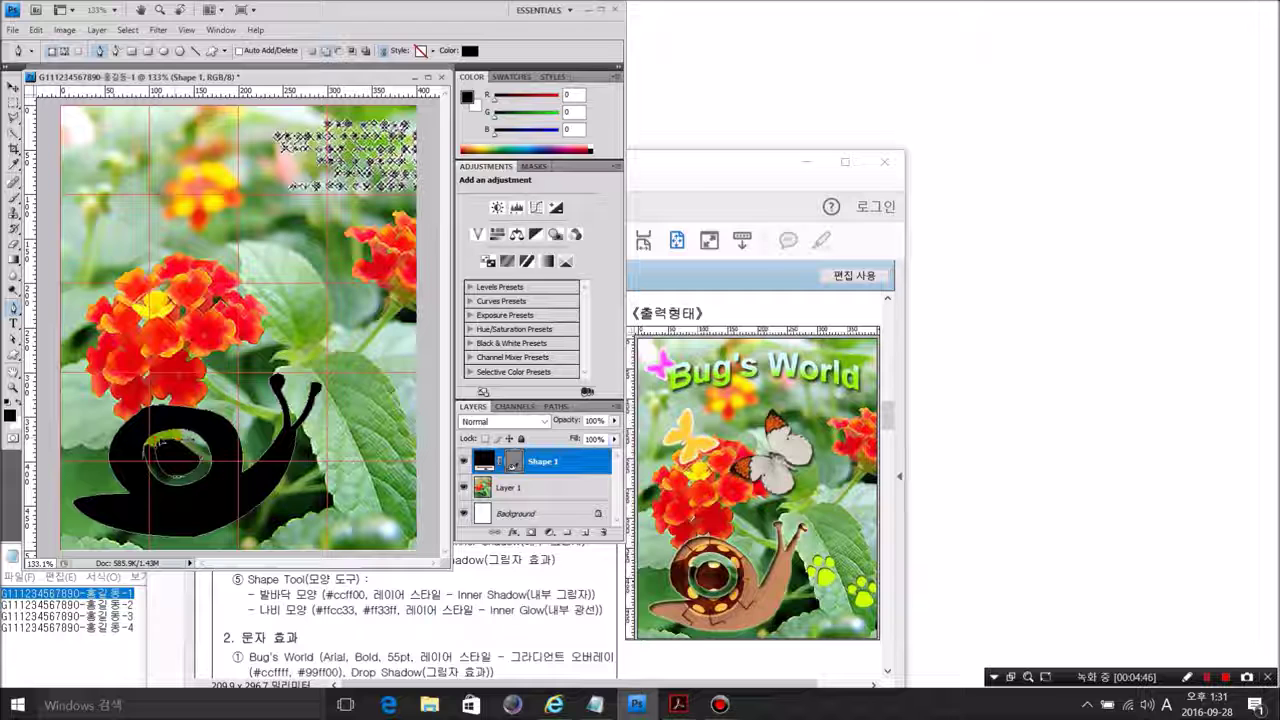
left_click(148, 443)
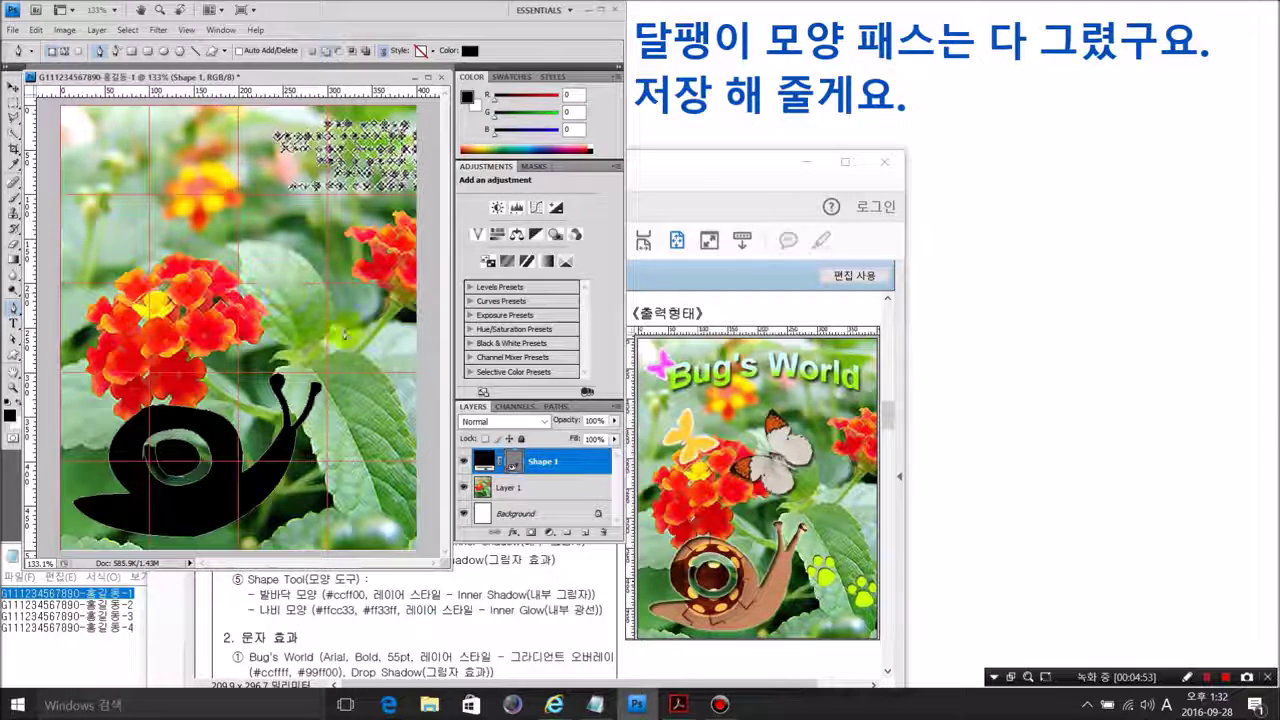
Save the Shape 1 vector mask as a path named "달팽이 모양" and return to the layer list
left_click(556, 407)
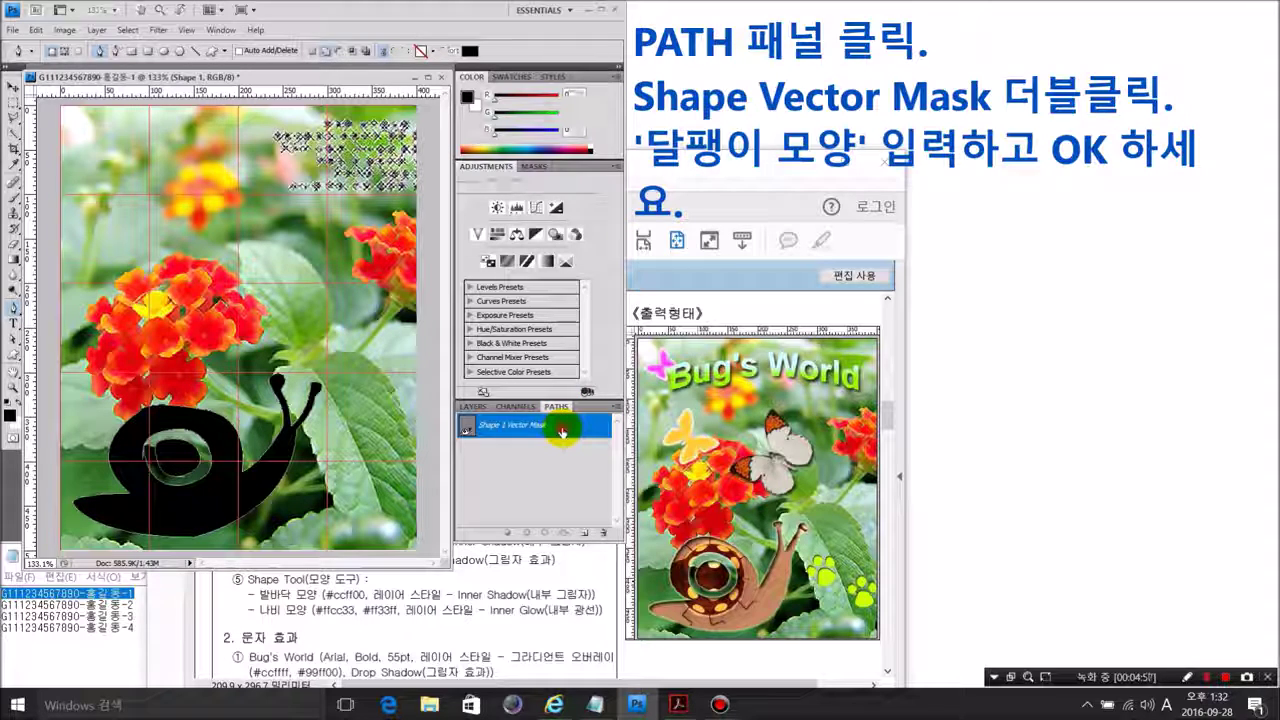
double_click(562, 428)
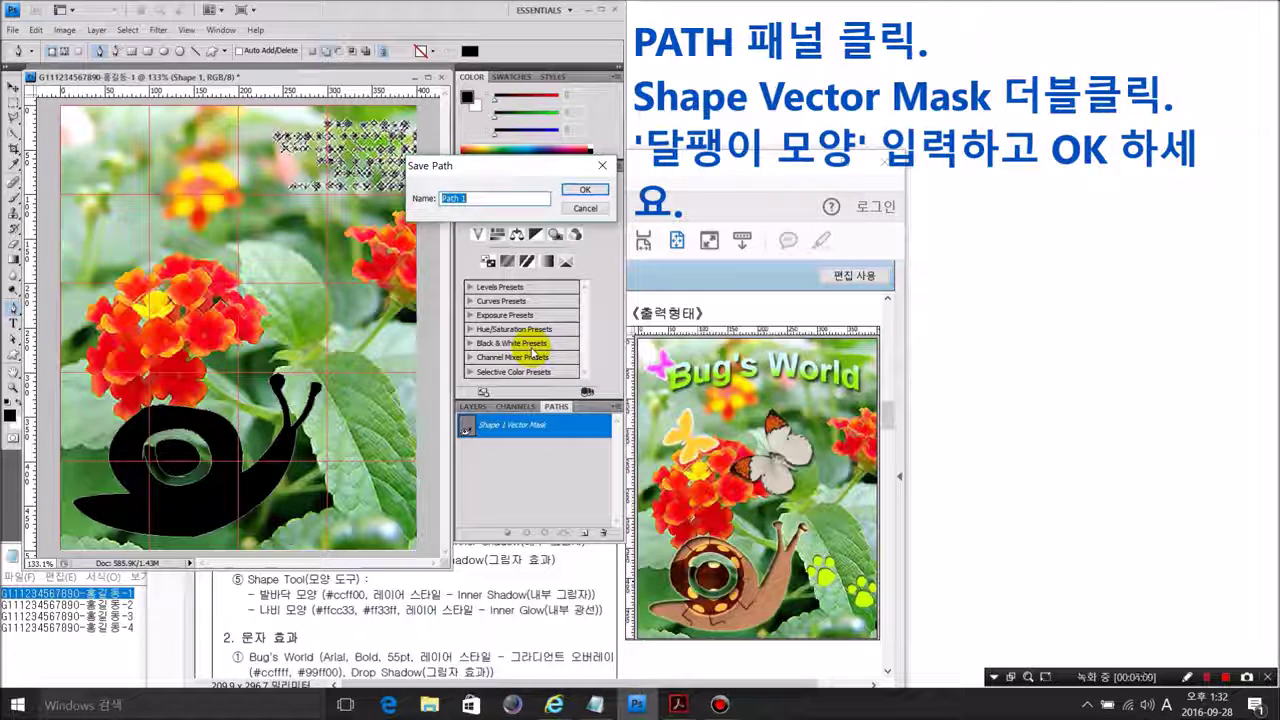
type("달팽이 모양")
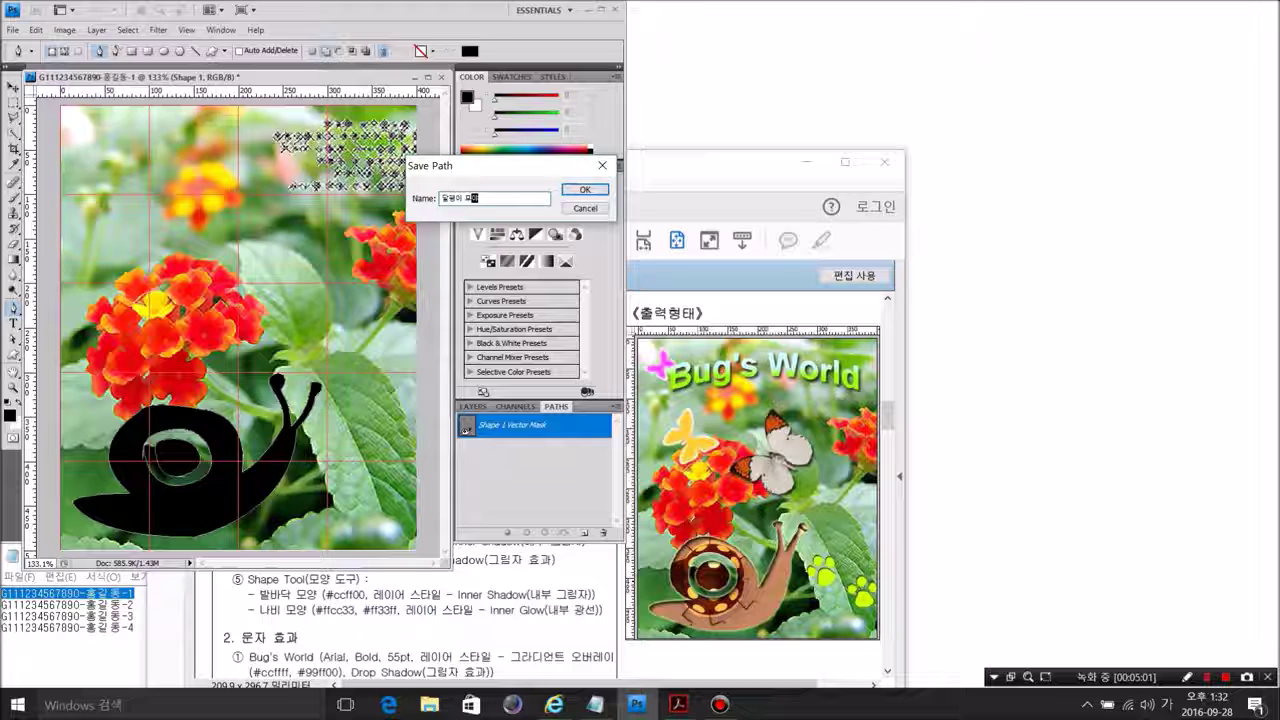
key("Return")
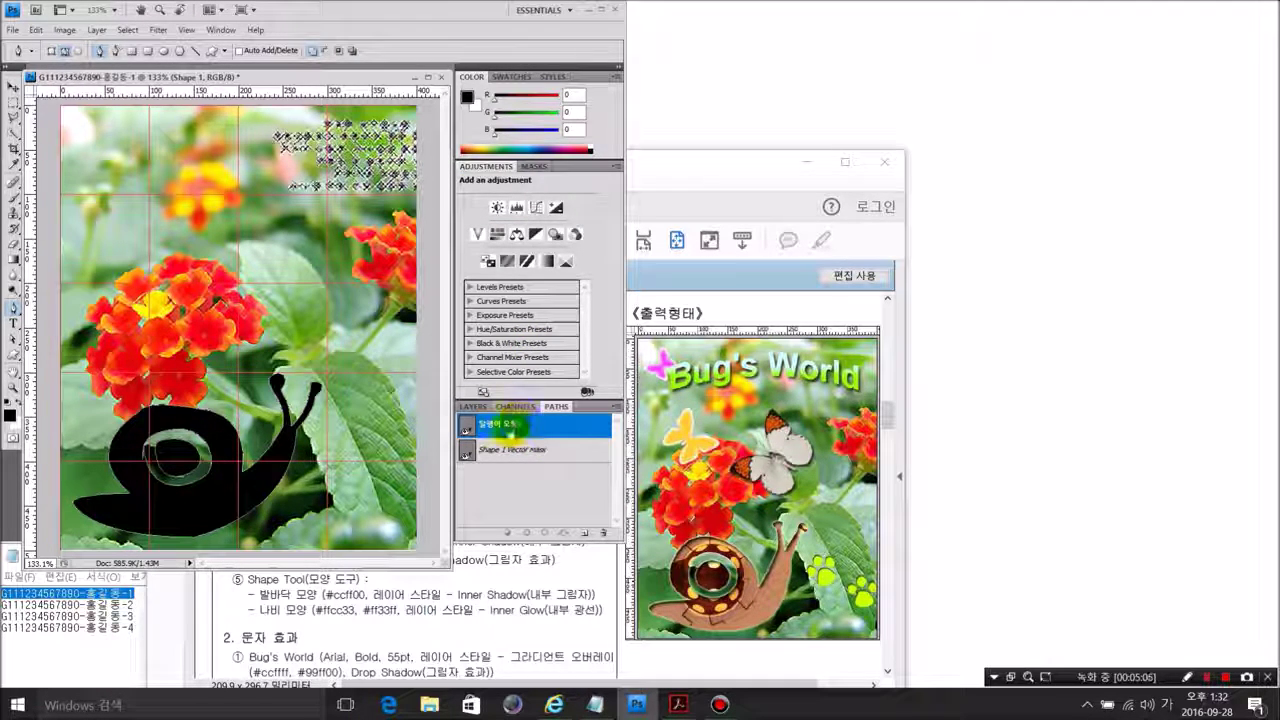
left_click(473, 407)
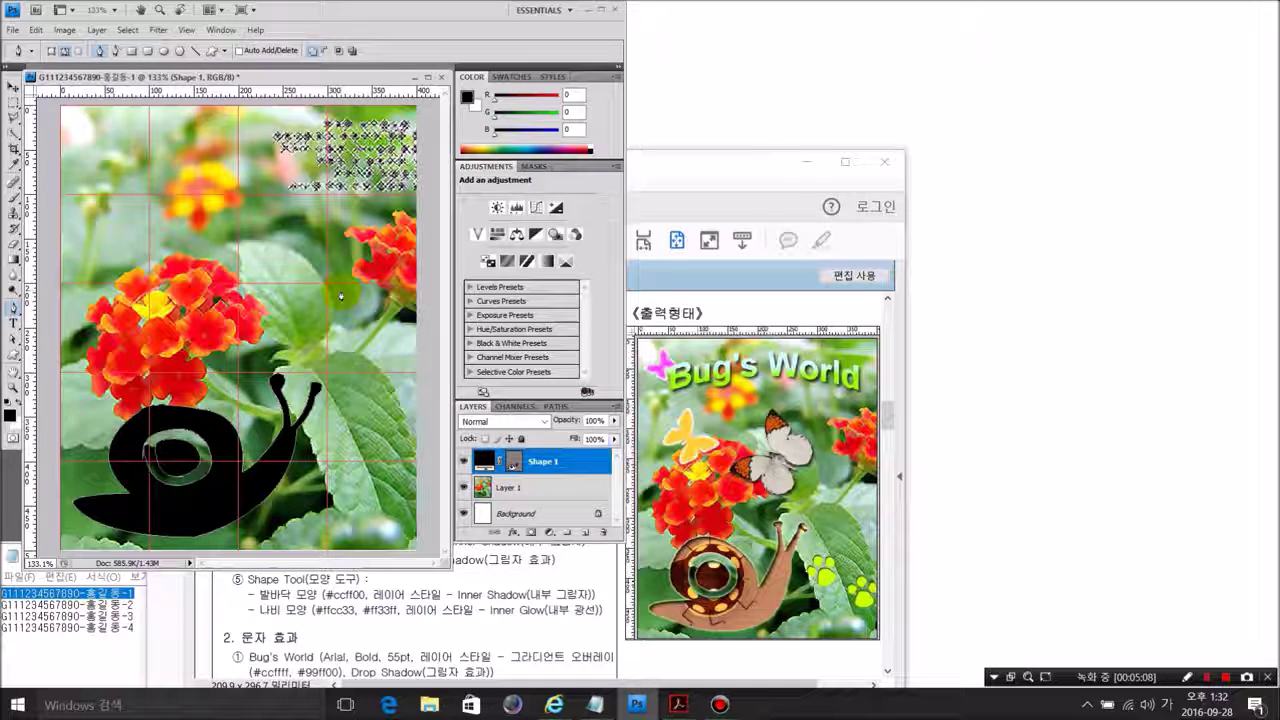
Uncover the source images and check the exam sheet's mask and layer style requirements for the snail shape
scroll(341, 296, "down", 3)
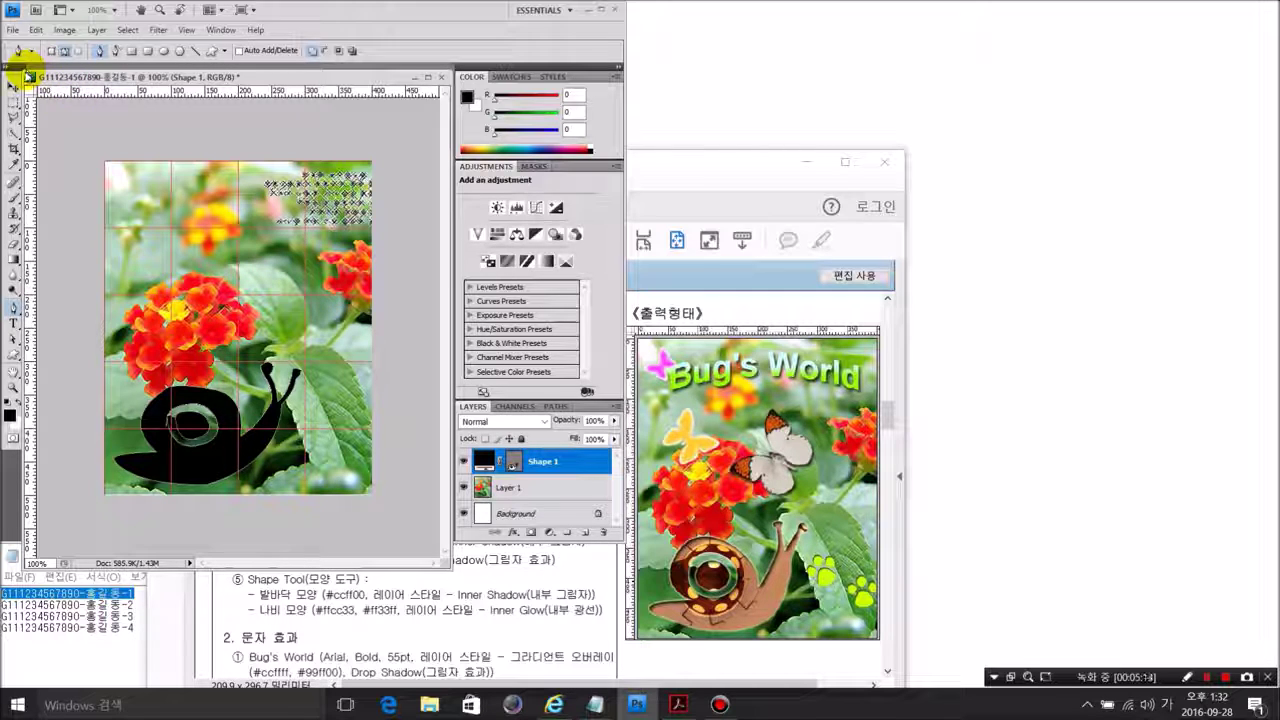
left_click_drag(20, 76, 157, 195)
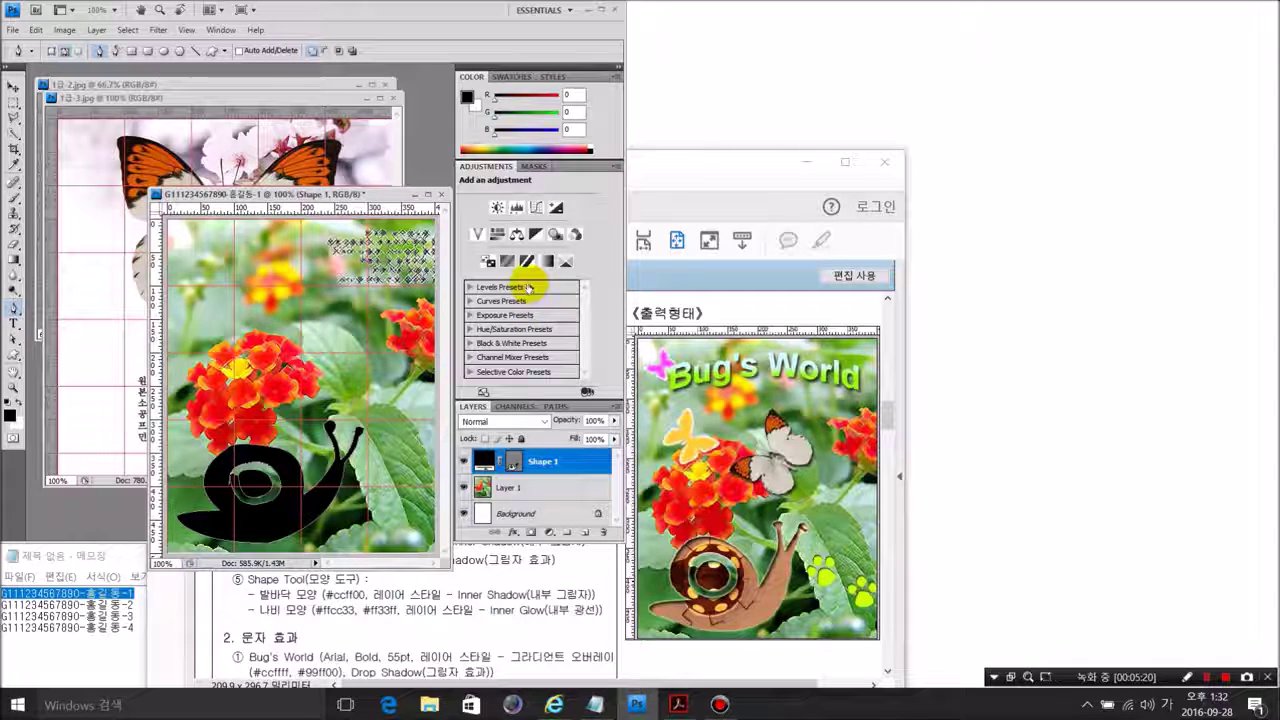
left_click(688, 312)
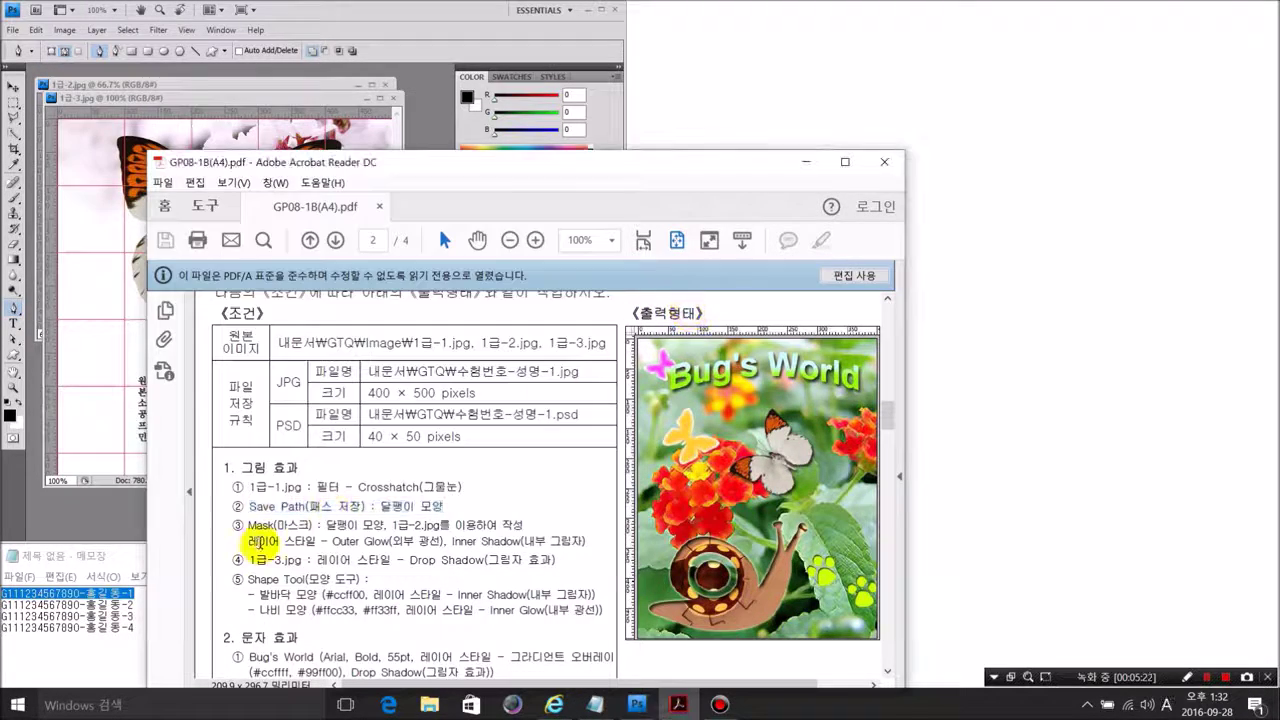
left_click_drag(247, 524, 588, 541)
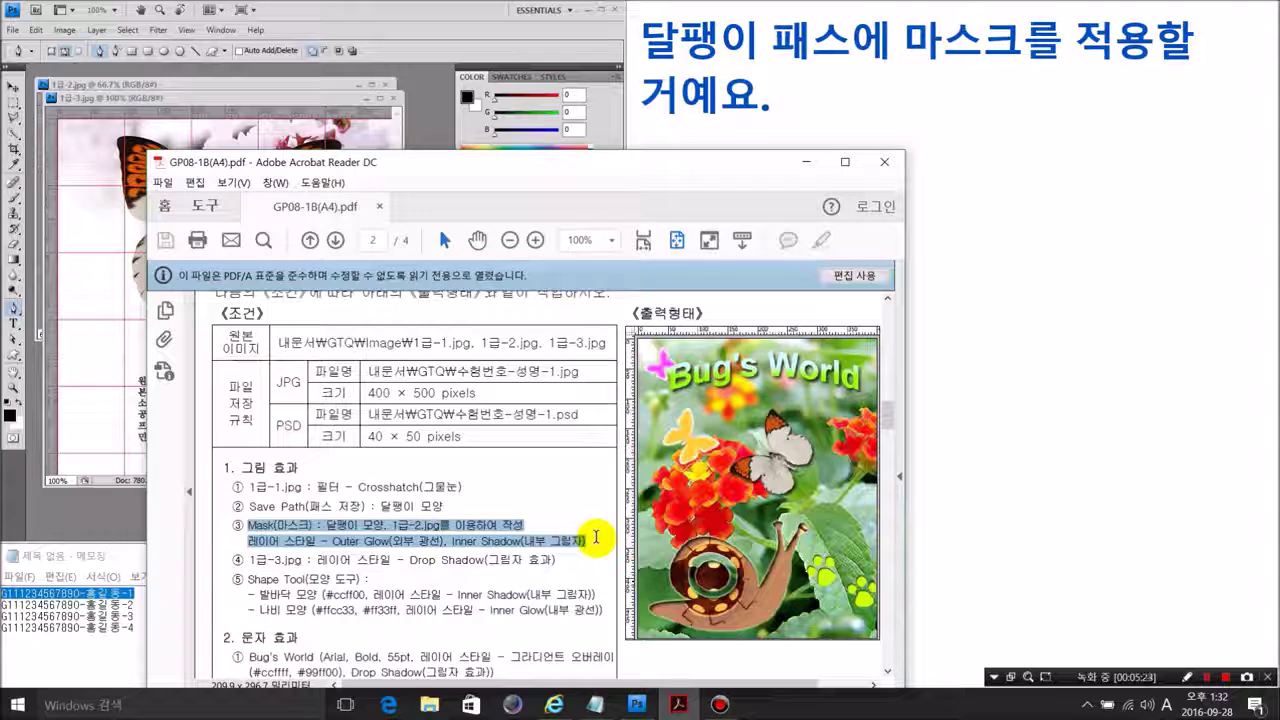
left_click(1205, 677)
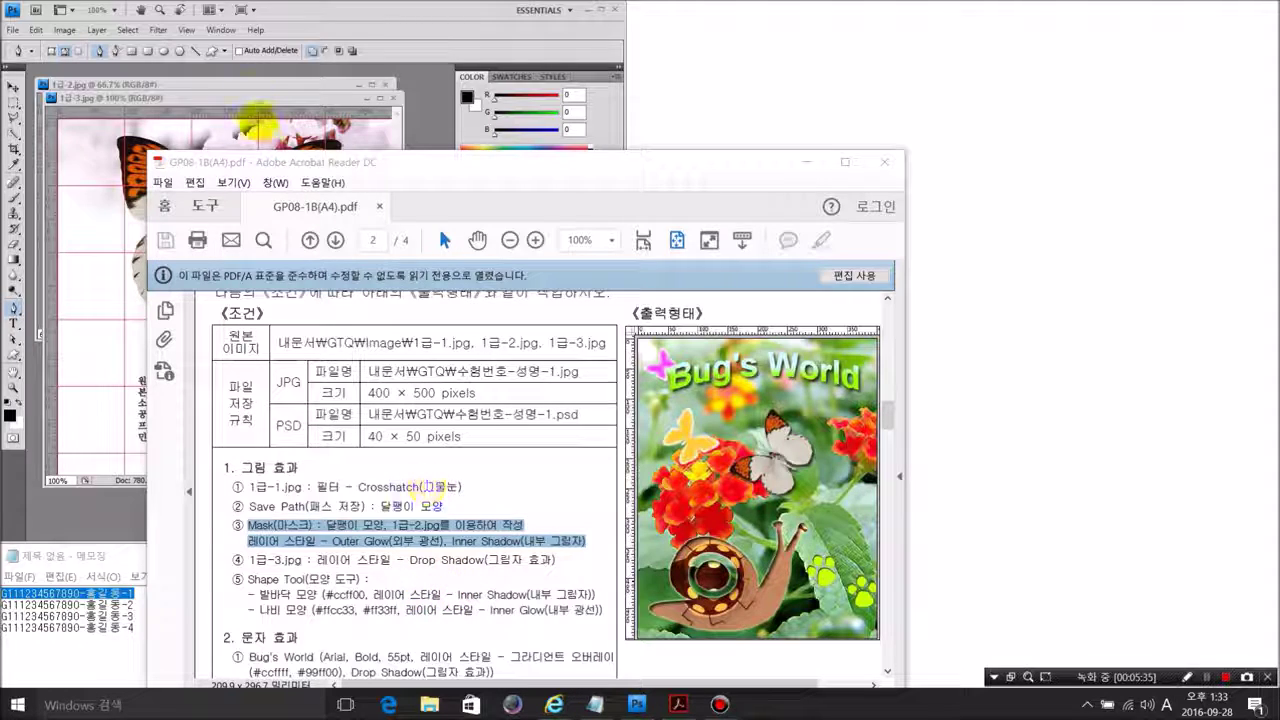
Copy the entire 1급-2.jpg ladybug image and paste it above the snail shape layer, with the shape's vector mask deselected
left_click(249, 88)
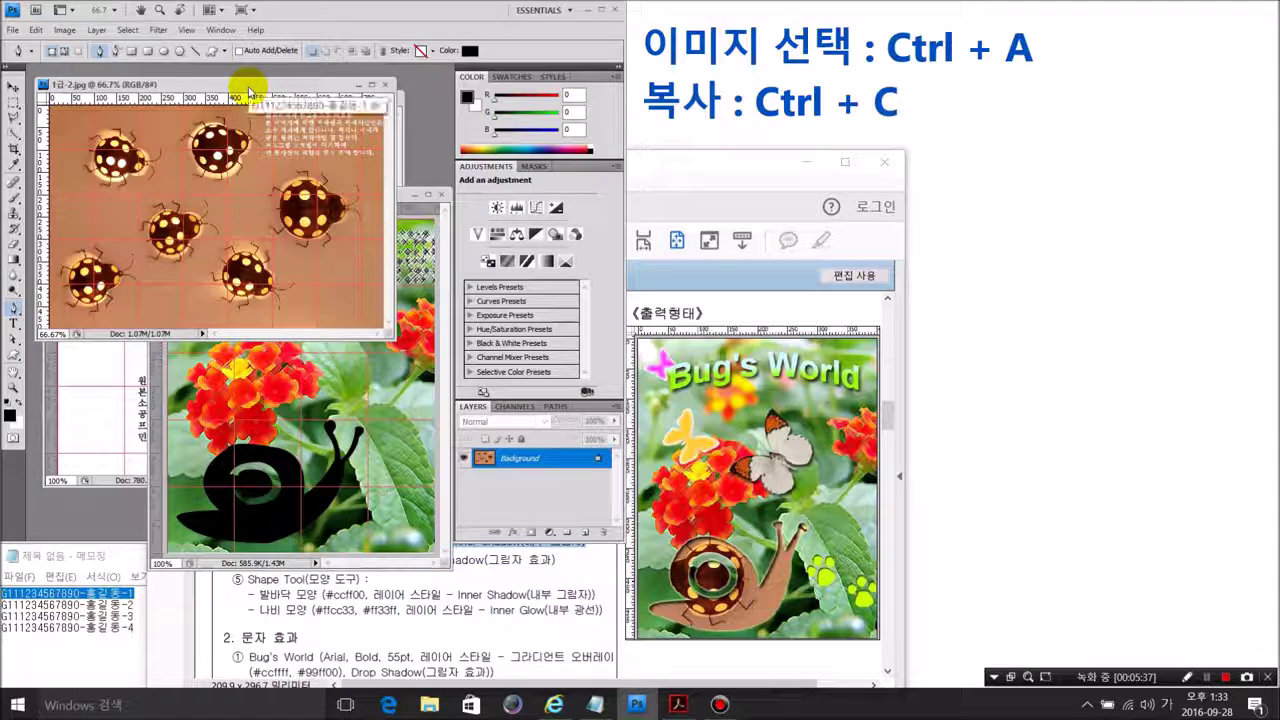
key("ctrl+a")
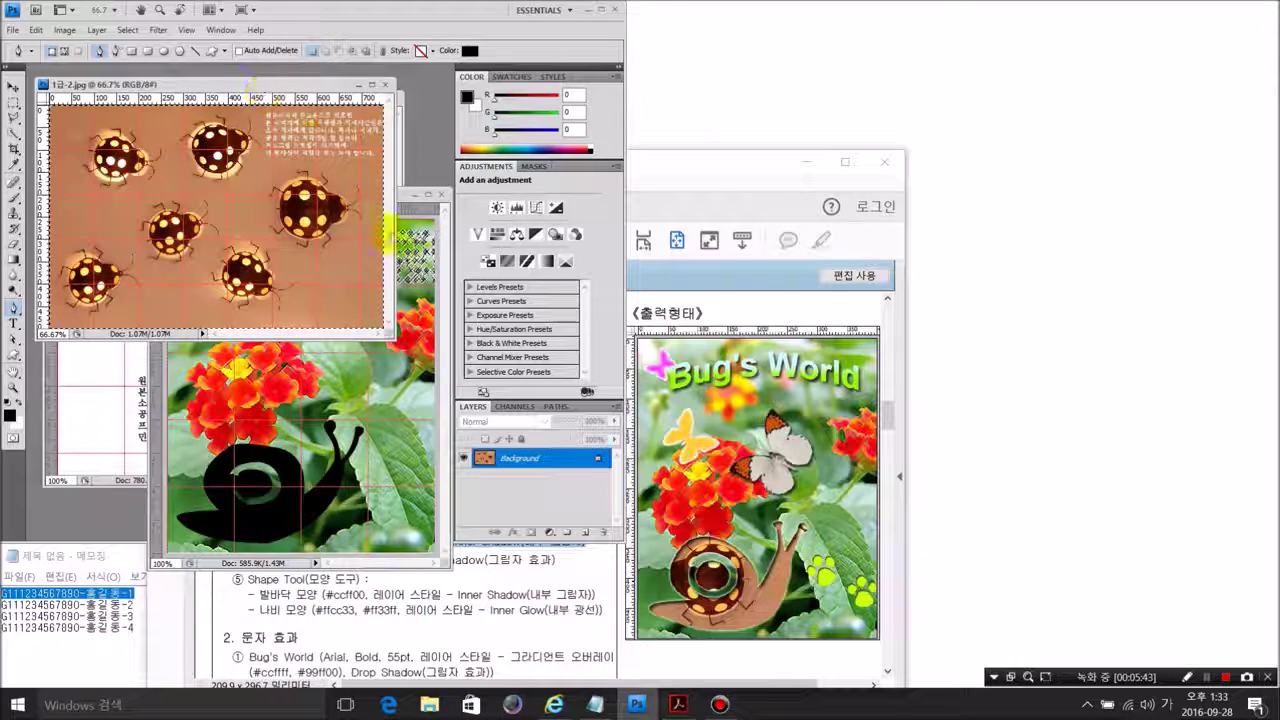
left_click(424, 510)
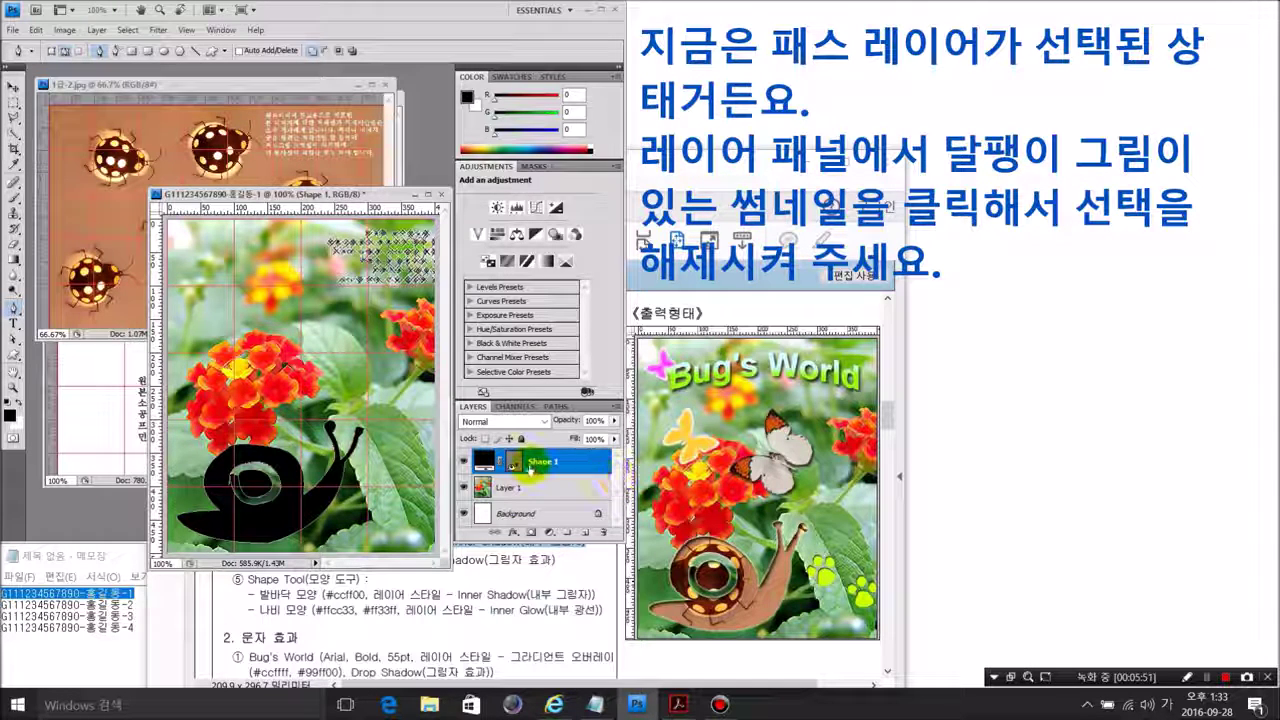
left_click(513, 461)
left_click(513, 461)
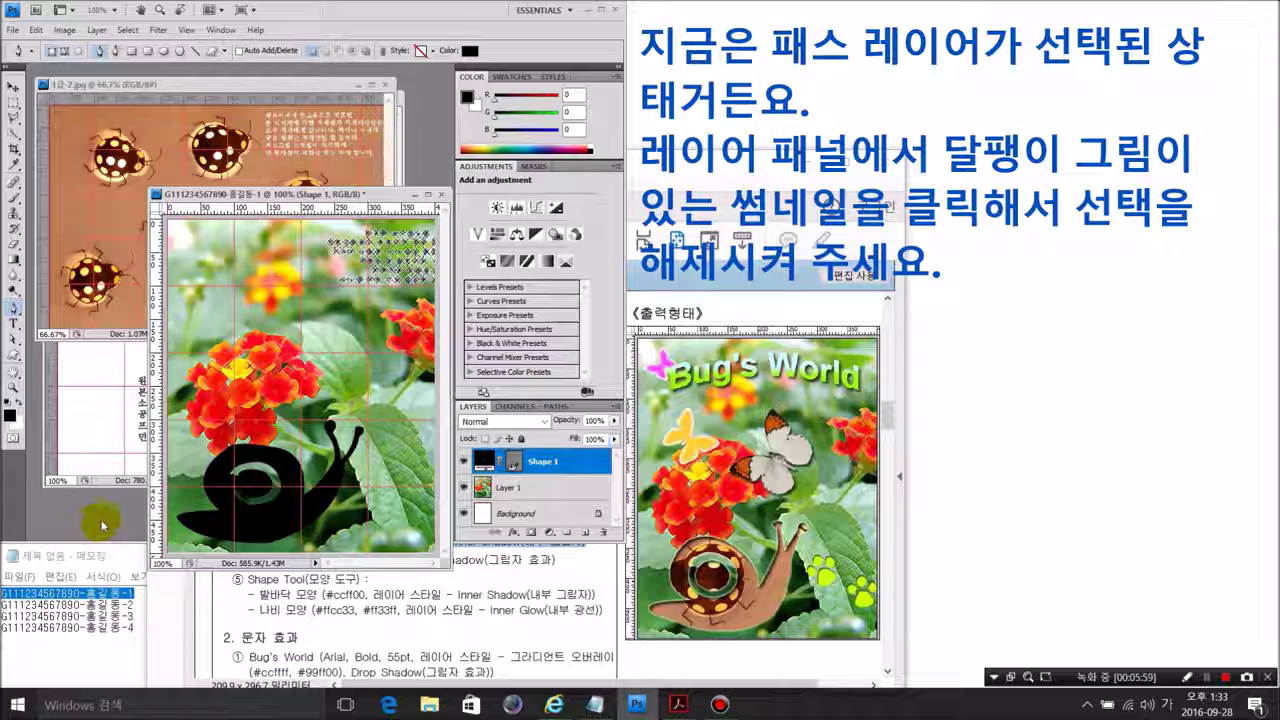
key("ctrl+v")
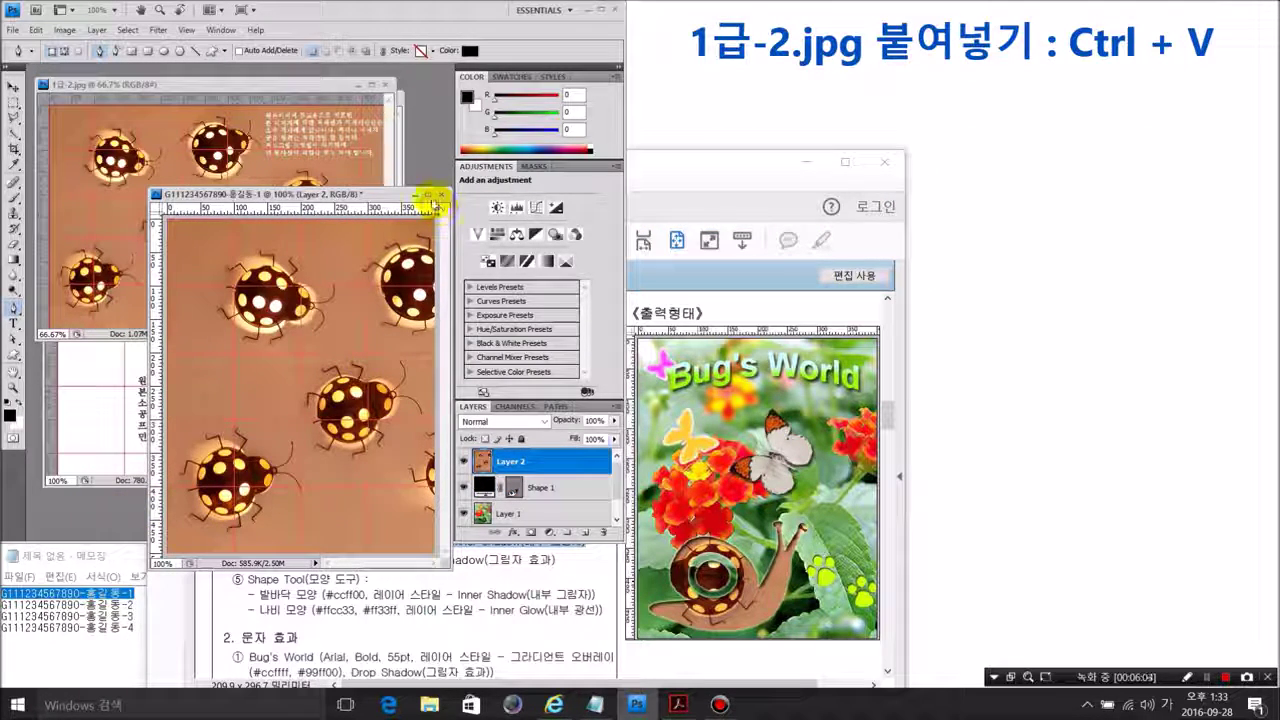
Flip the pasted ladybug layer horizontally with Free Transform
left_click(431, 199)
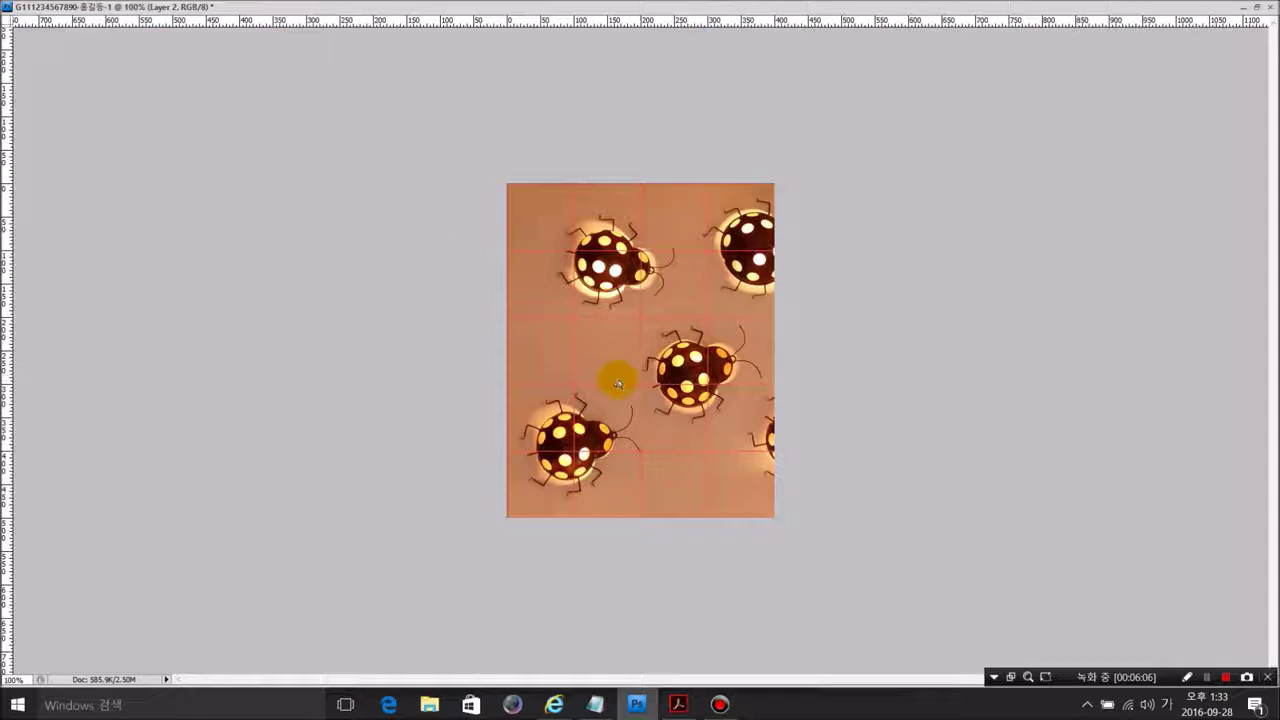
key("ctrl+t")
right_click(628, 390)
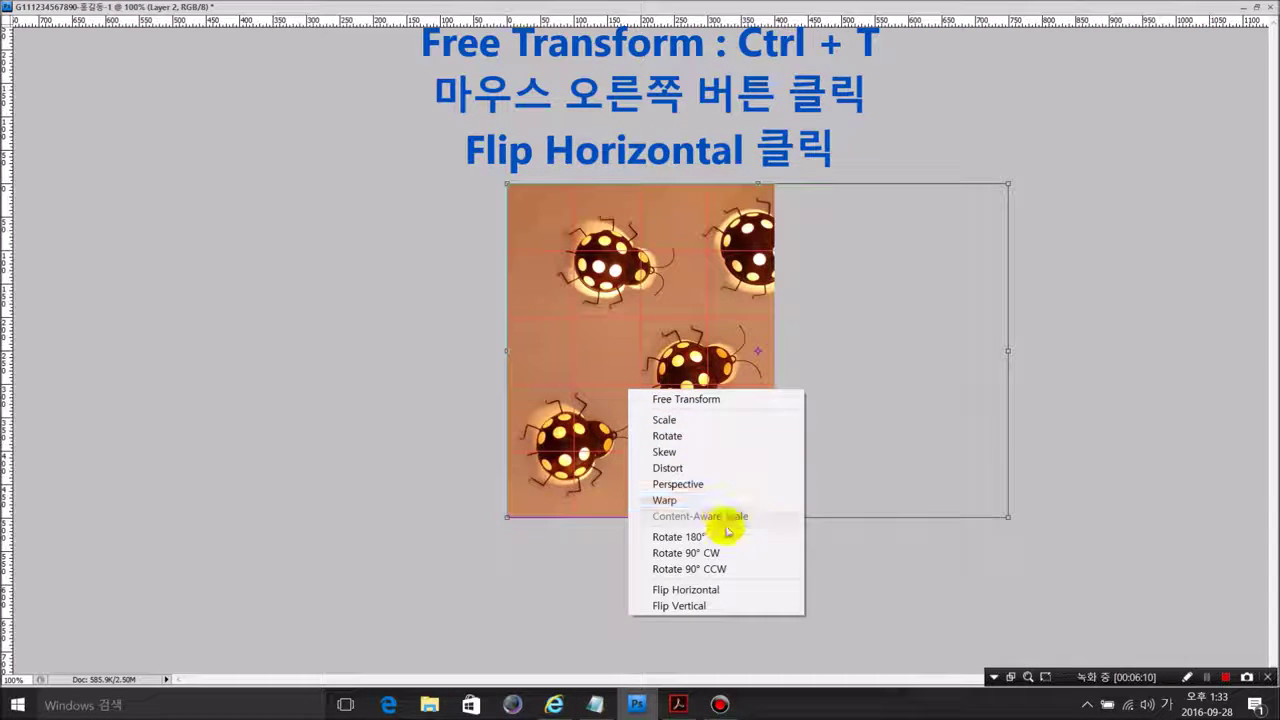
left_click(733, 591)
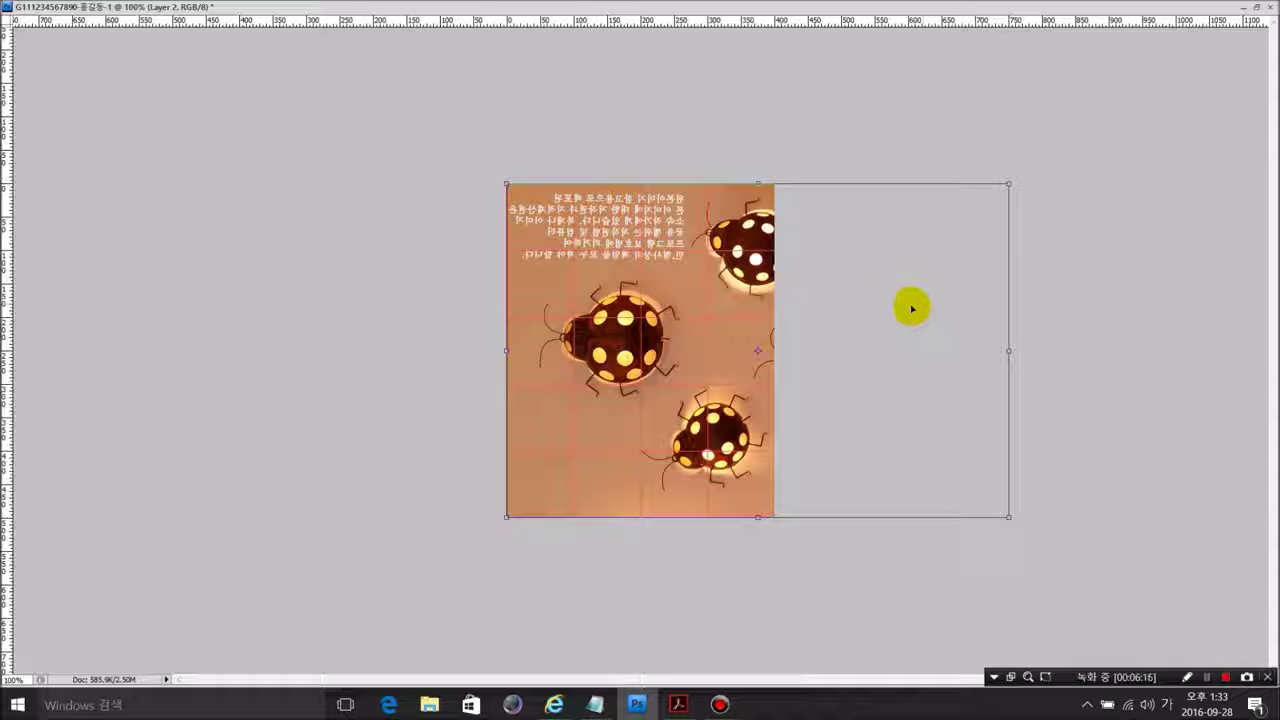
double_click(680, 235)
left_click(1257, 7)
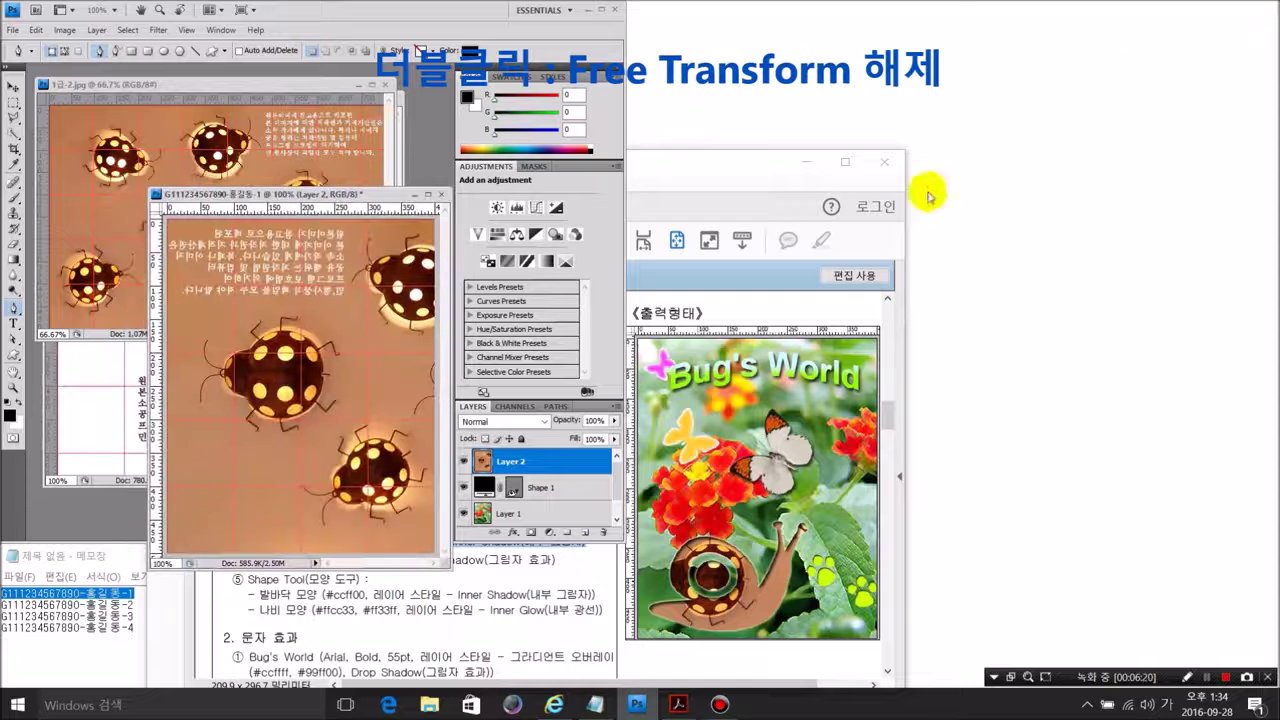
Move the large ladybug over the snail's shell and clip the ladybug layer to the snail shape with a clipping mask
left_click(12, 90)
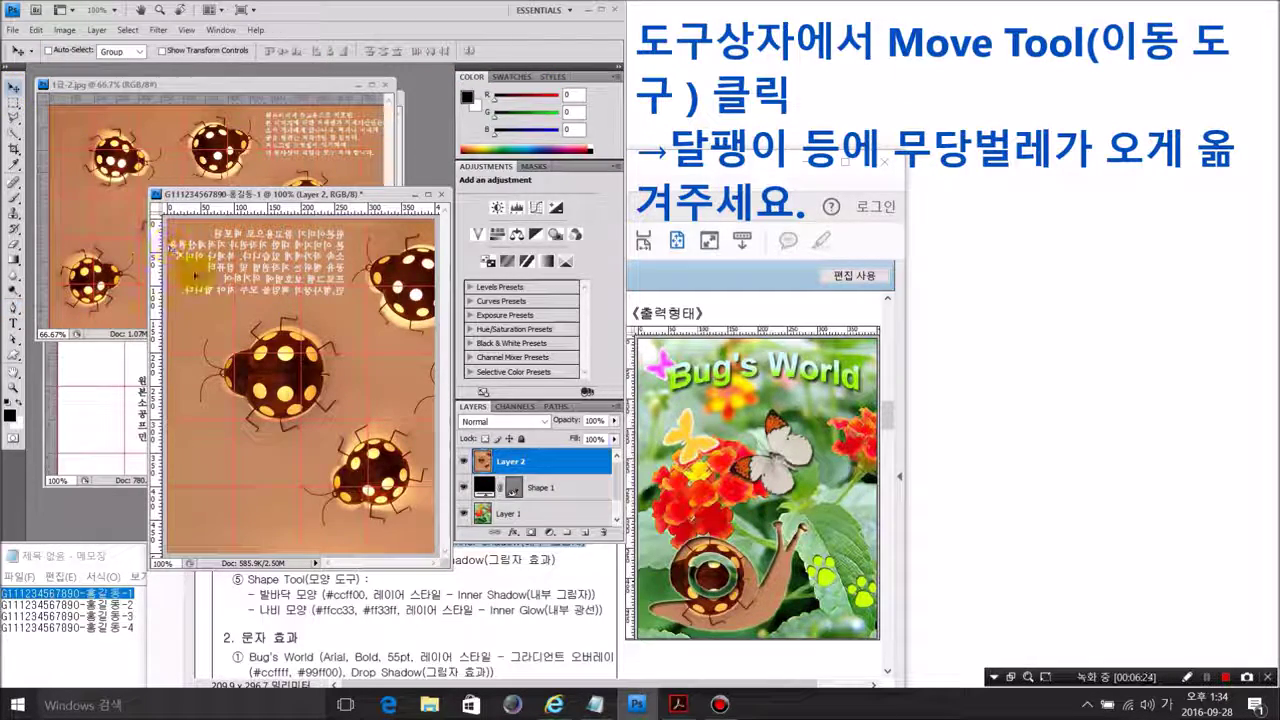
left_click_drag(244, 310, 224, 398)
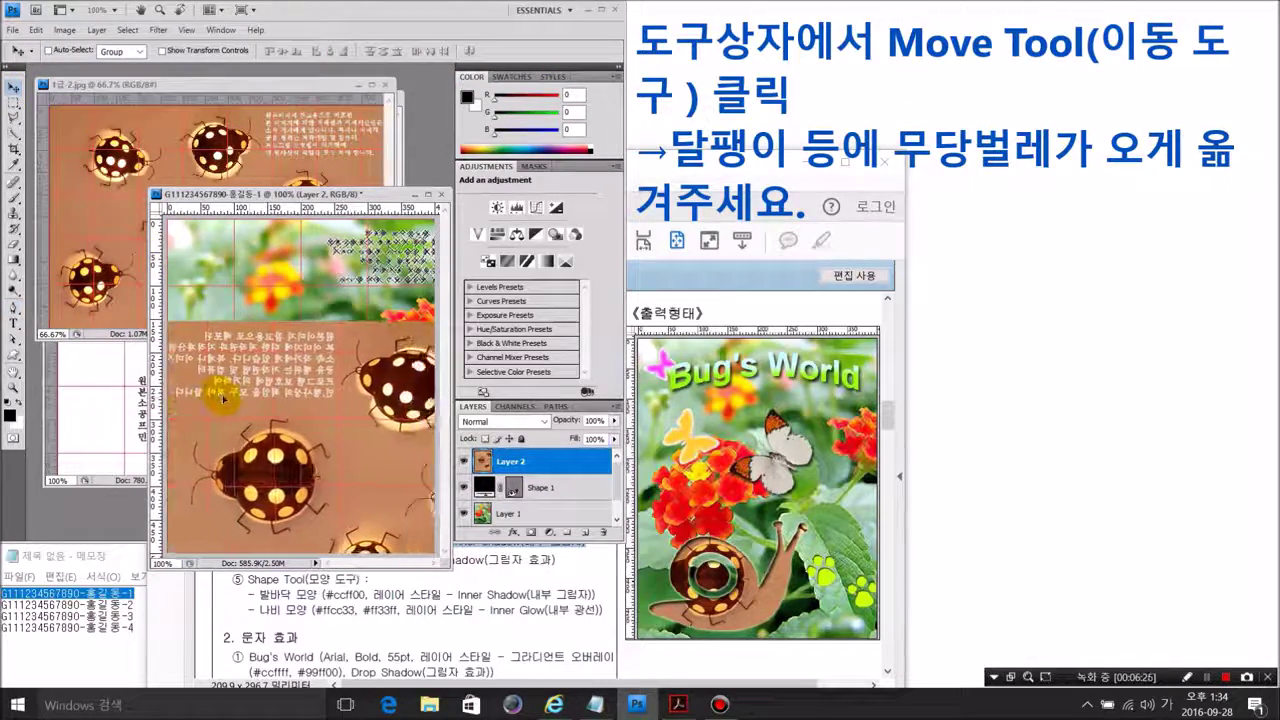
right_click(543, 465)
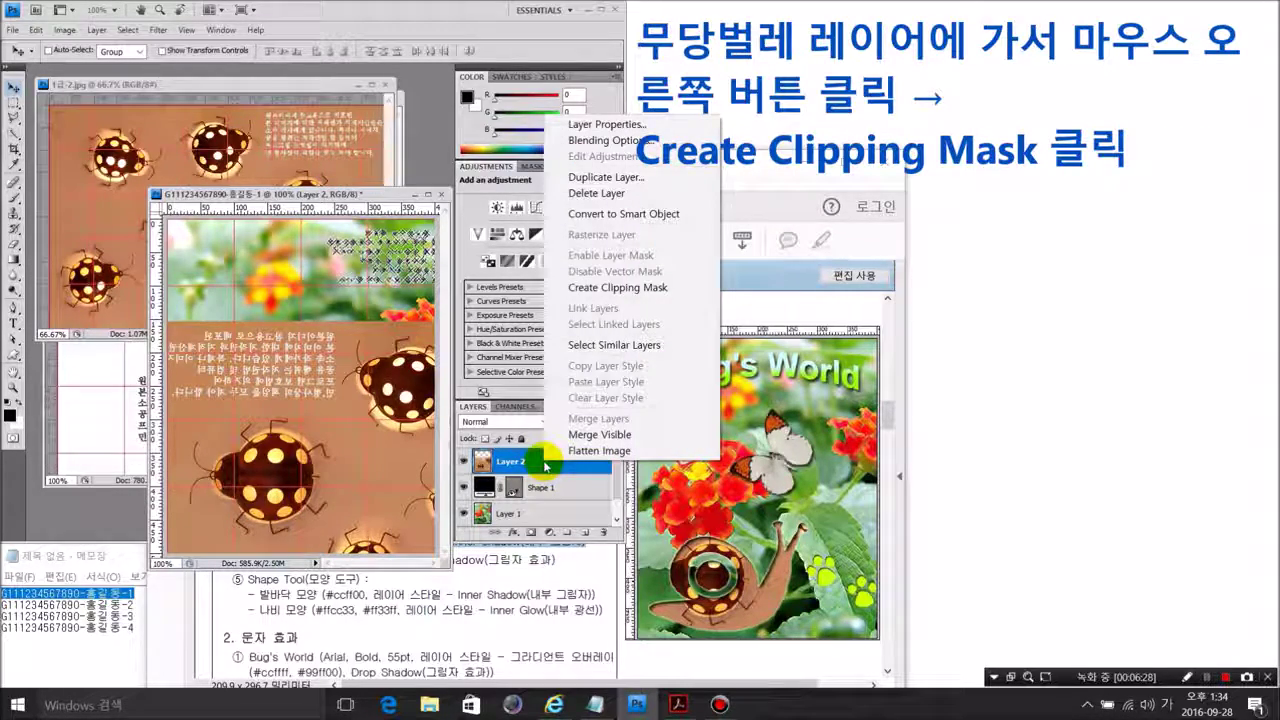
left_click(585, 287)
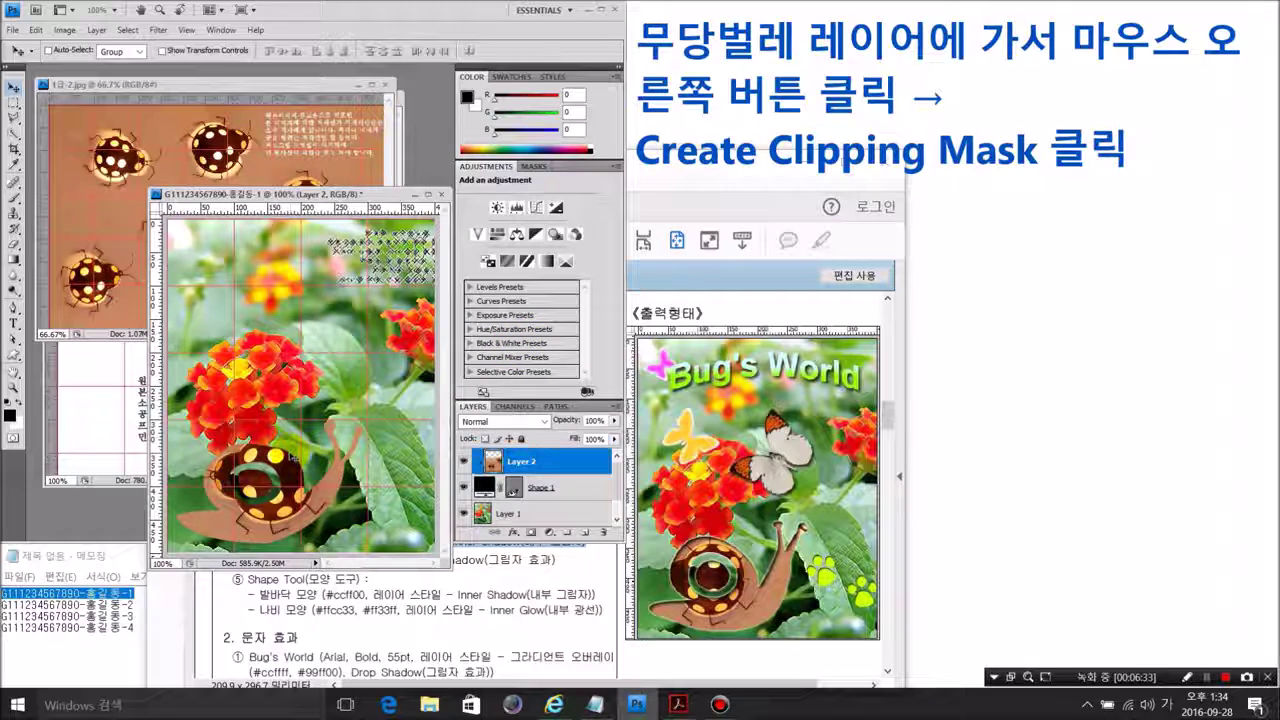
Scale the clipped ladybug layer proportionally to about 90% and reposition it so the ladybug's body fills the snail's shell
key("ctrl+t")
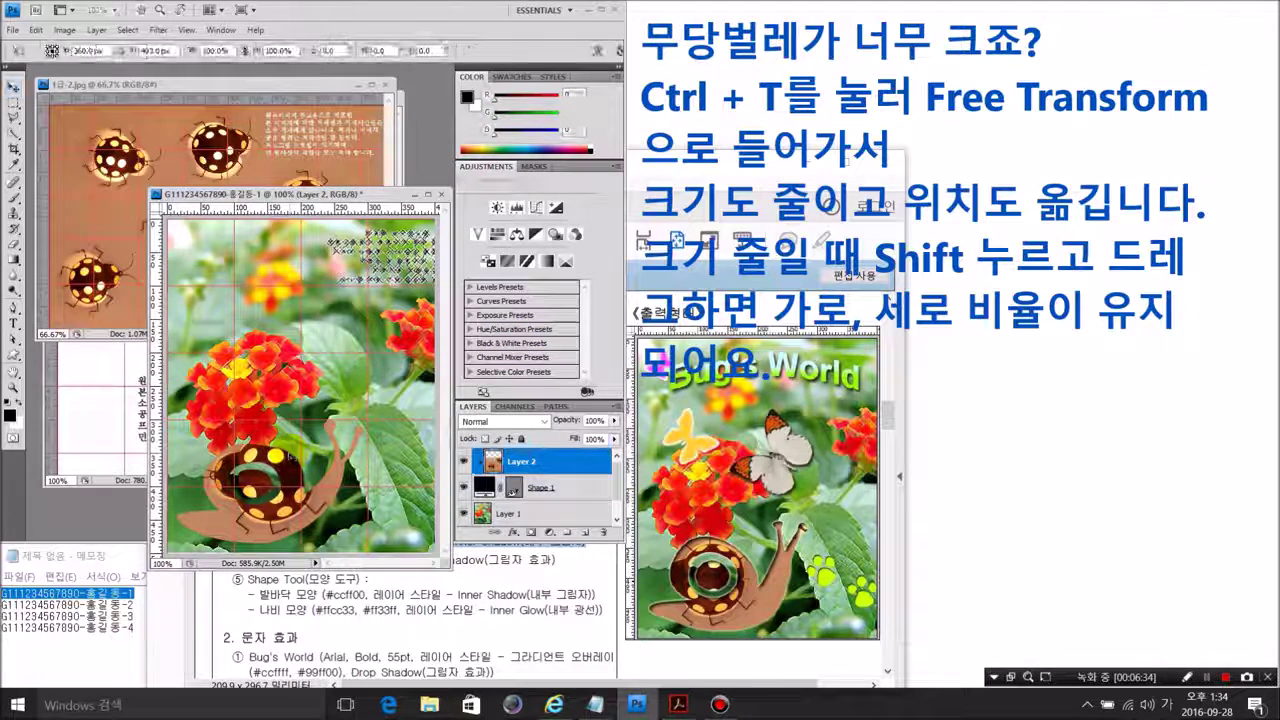
left_click(142, 320)
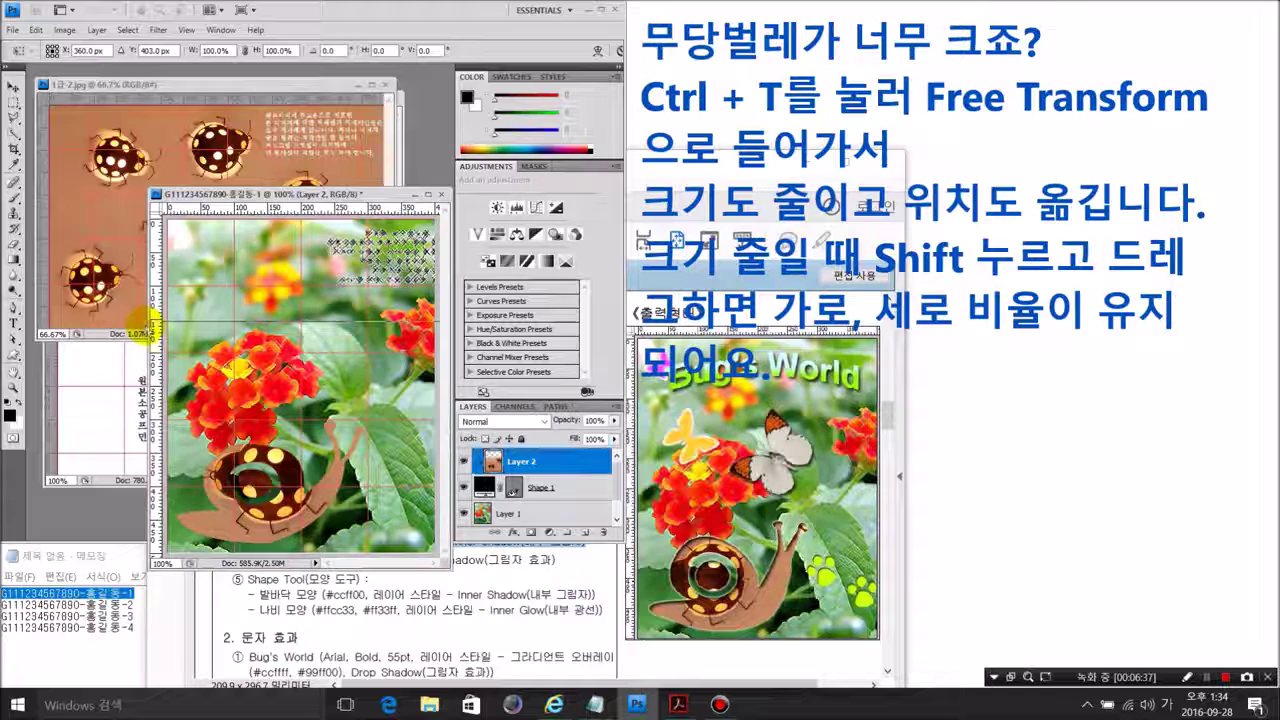
left_click_drag(148, 326, 42, 327)
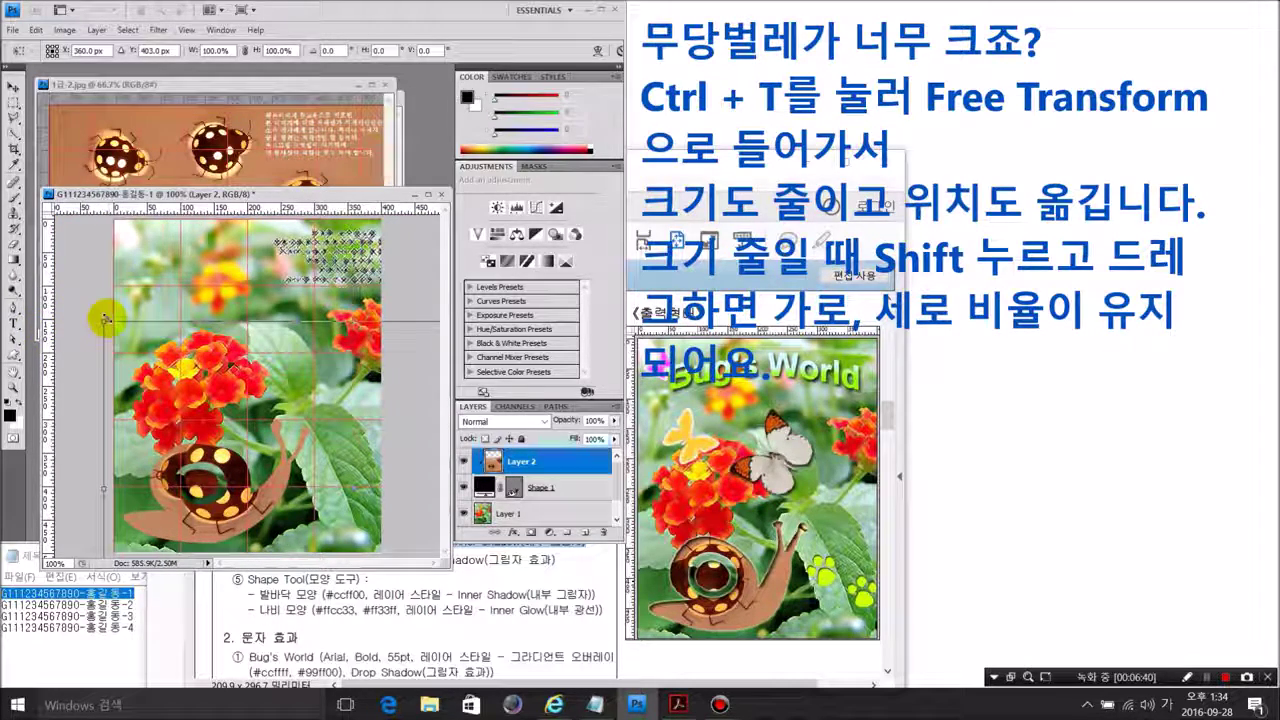
left_click_drag(105, 325, 135, 382)
left_click_drag(260, 452, 212, 427)
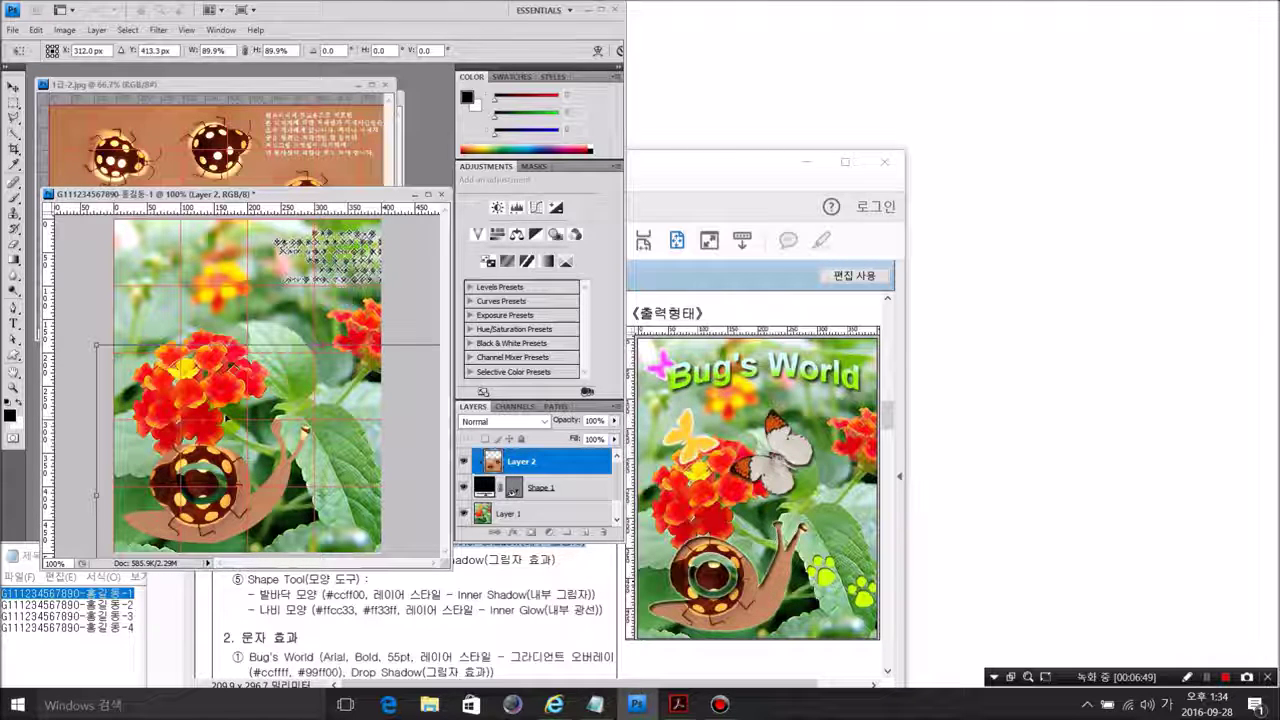
double_click(212, 427)
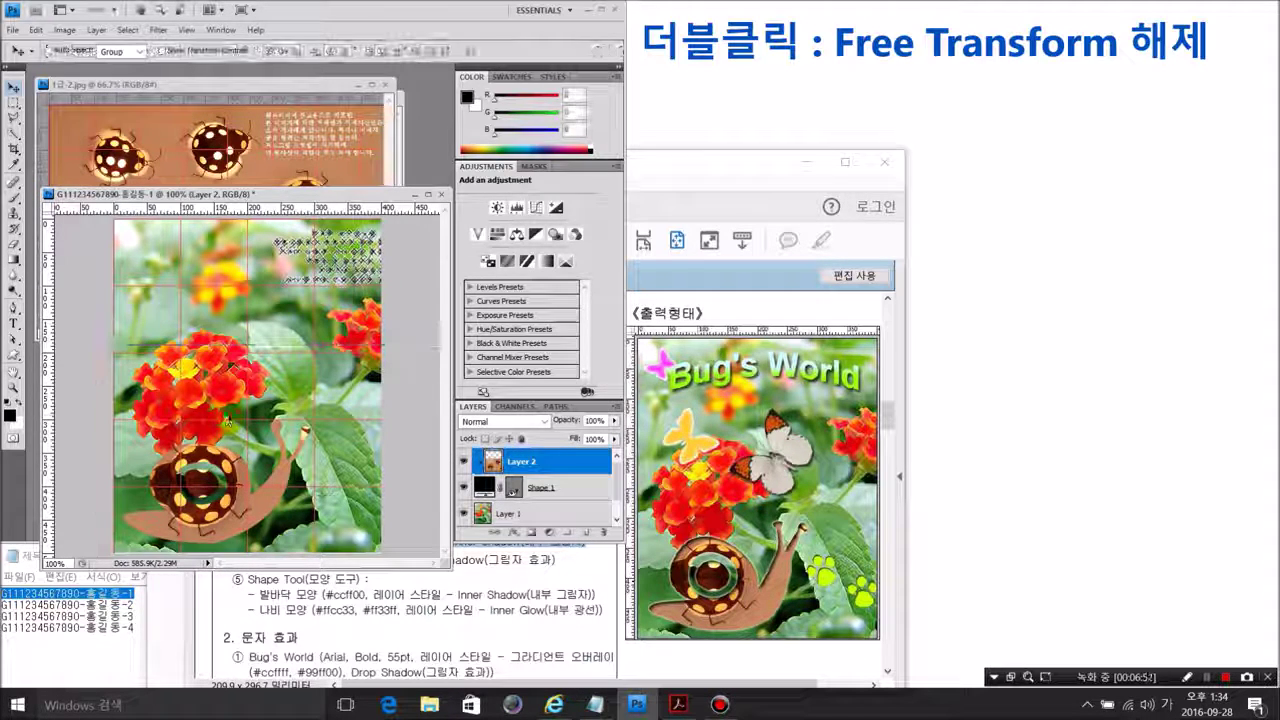
Add Outer Glow and Inner Shadow with default settings to the Shape 1 snail layer as the exam sheet requires, and close 1급-2.jpg
left_click(580, 571)
left_click_drag(248, 541, 590, 541)
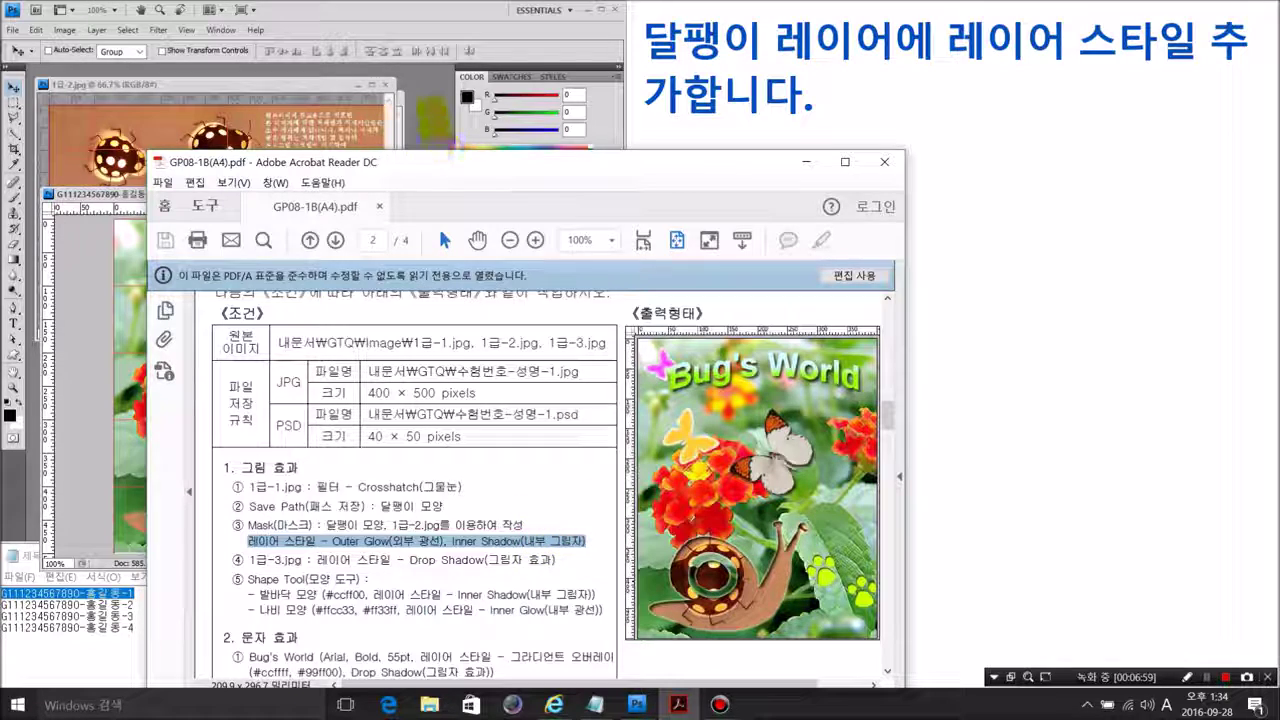
key("alt+Tab")
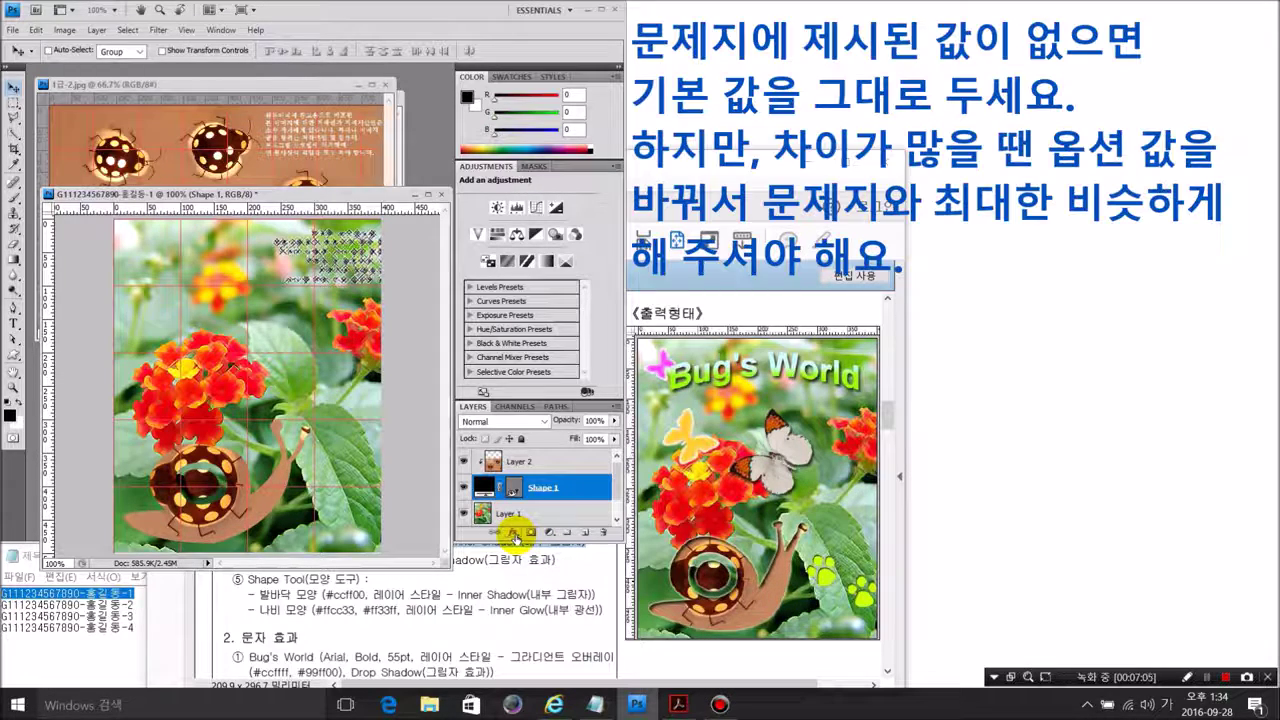
left_click(514, 535)
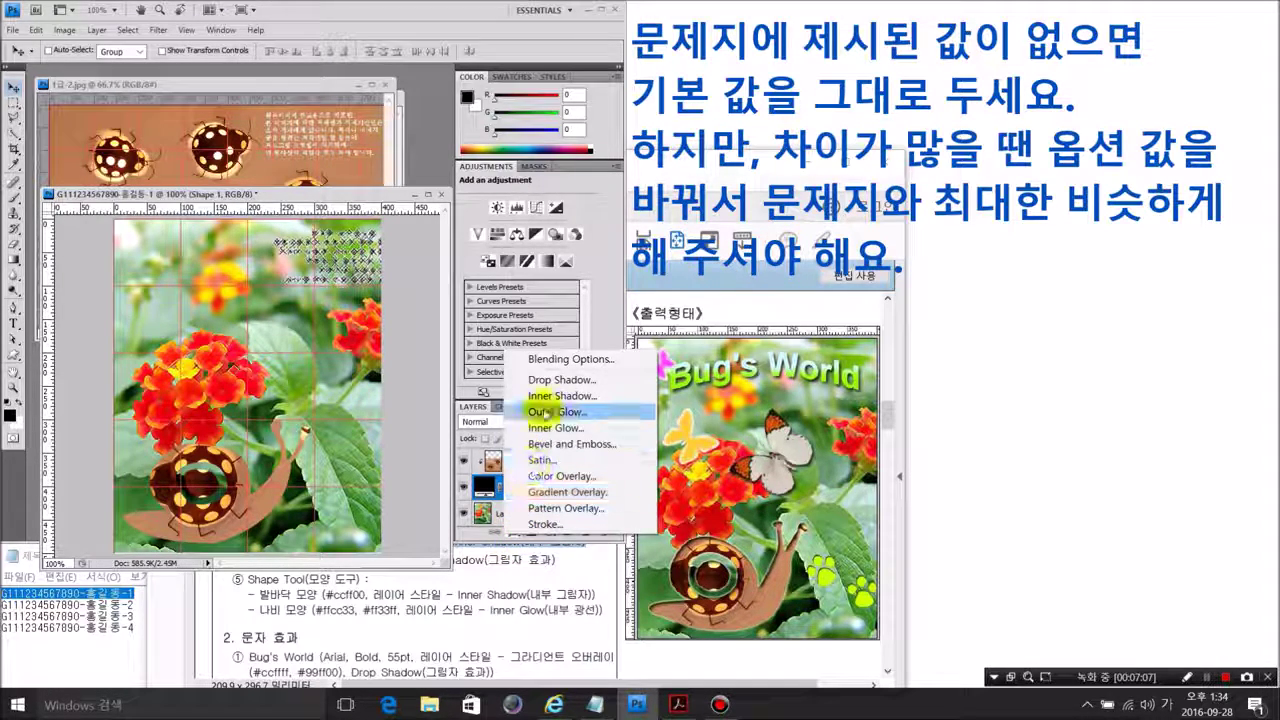
left_click(549, 413)
left_click_drag(517, 256, 520, 30)
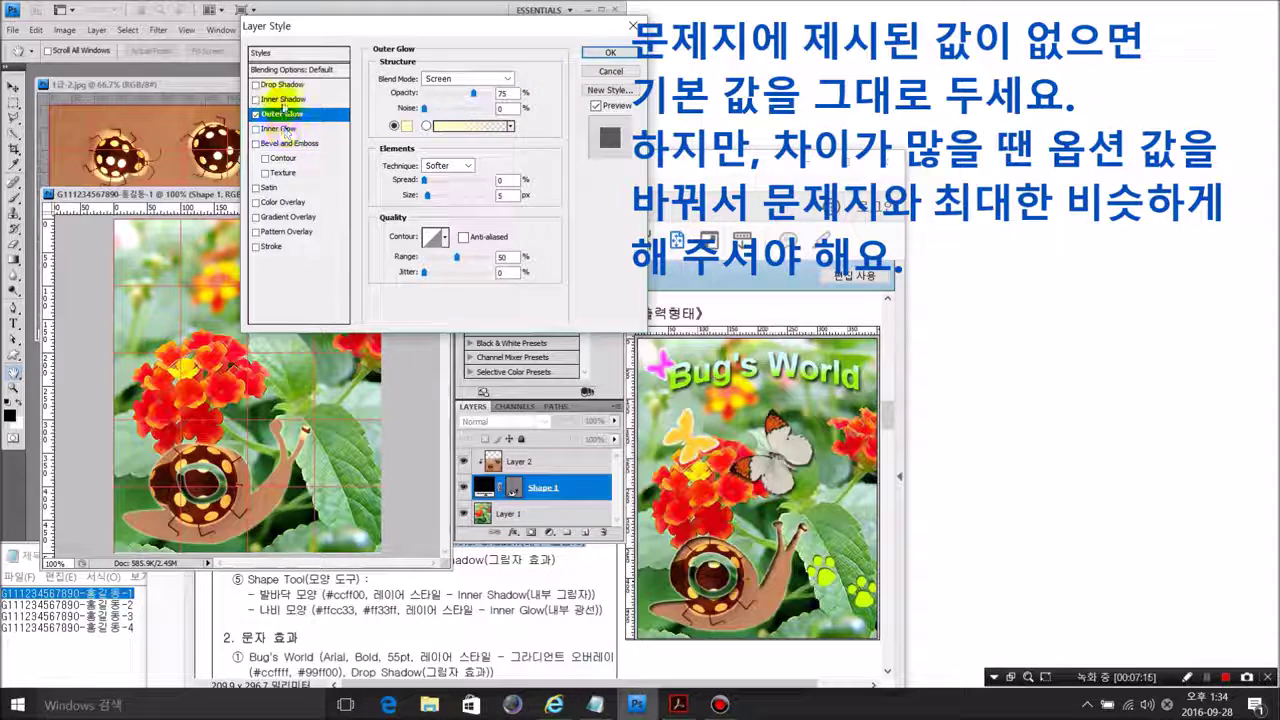
left_click(287, 100)
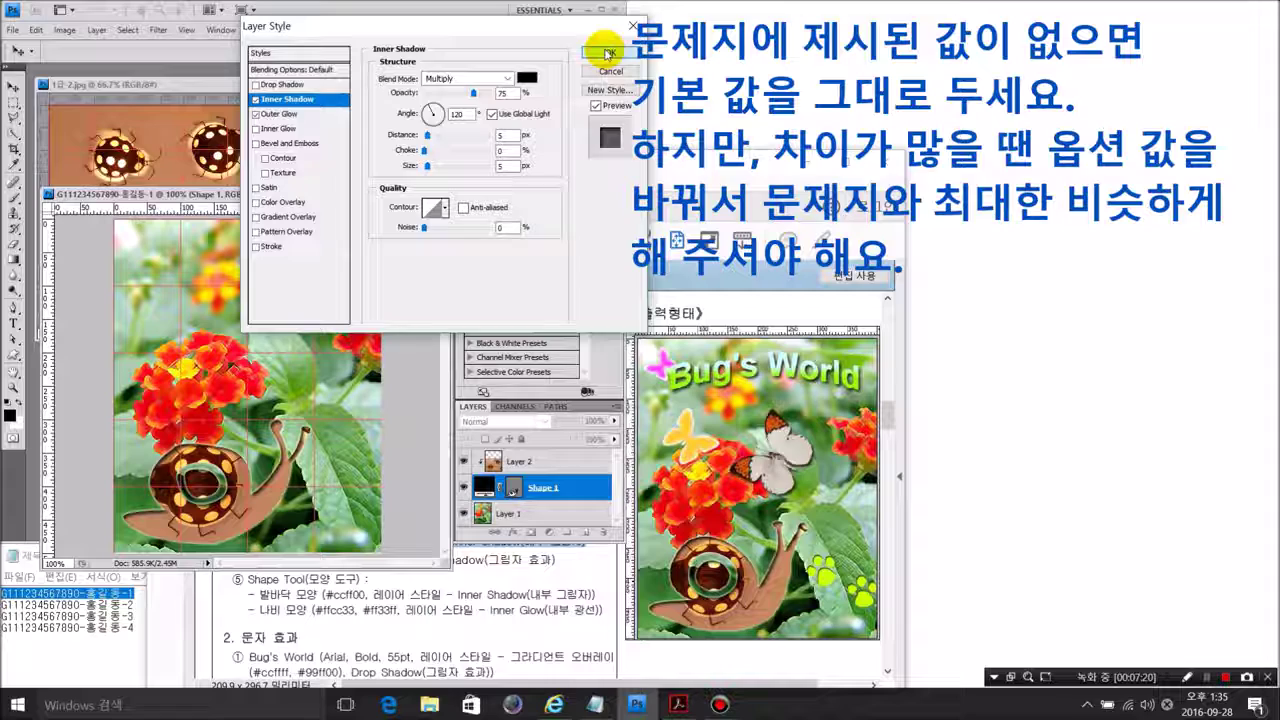
left_click(606, 53)
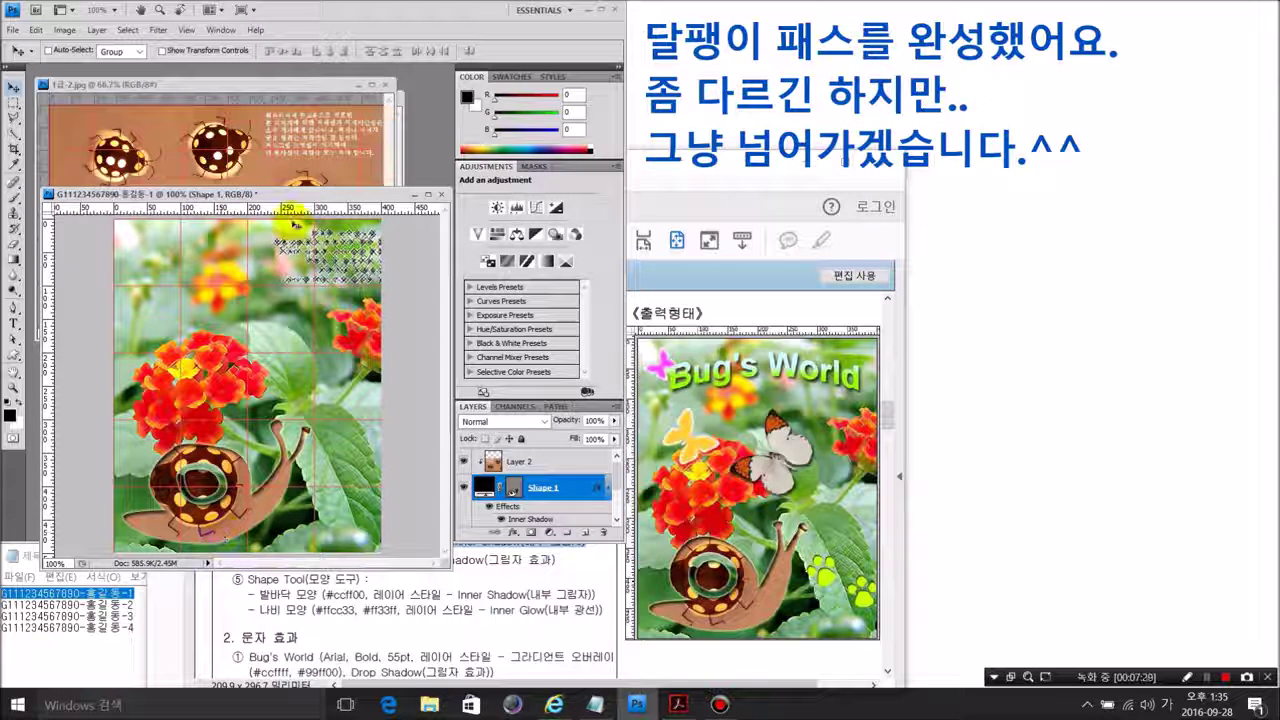
left_click(386, 91)
left_click(385, 86)
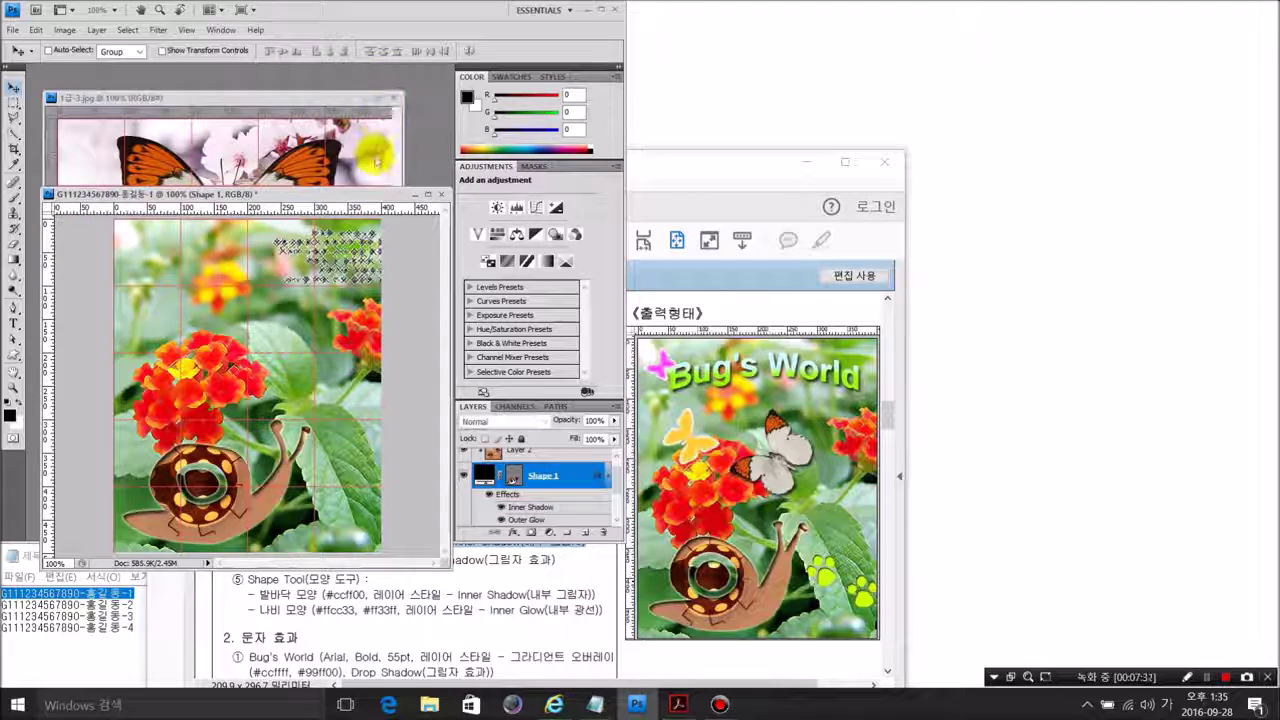
Check the exam sheet's layer style requirement for 1급-3.jpg and make Layer 2 active in the composite
left_click(497, 580)
left_click_drag(250, 560, 552, 557)
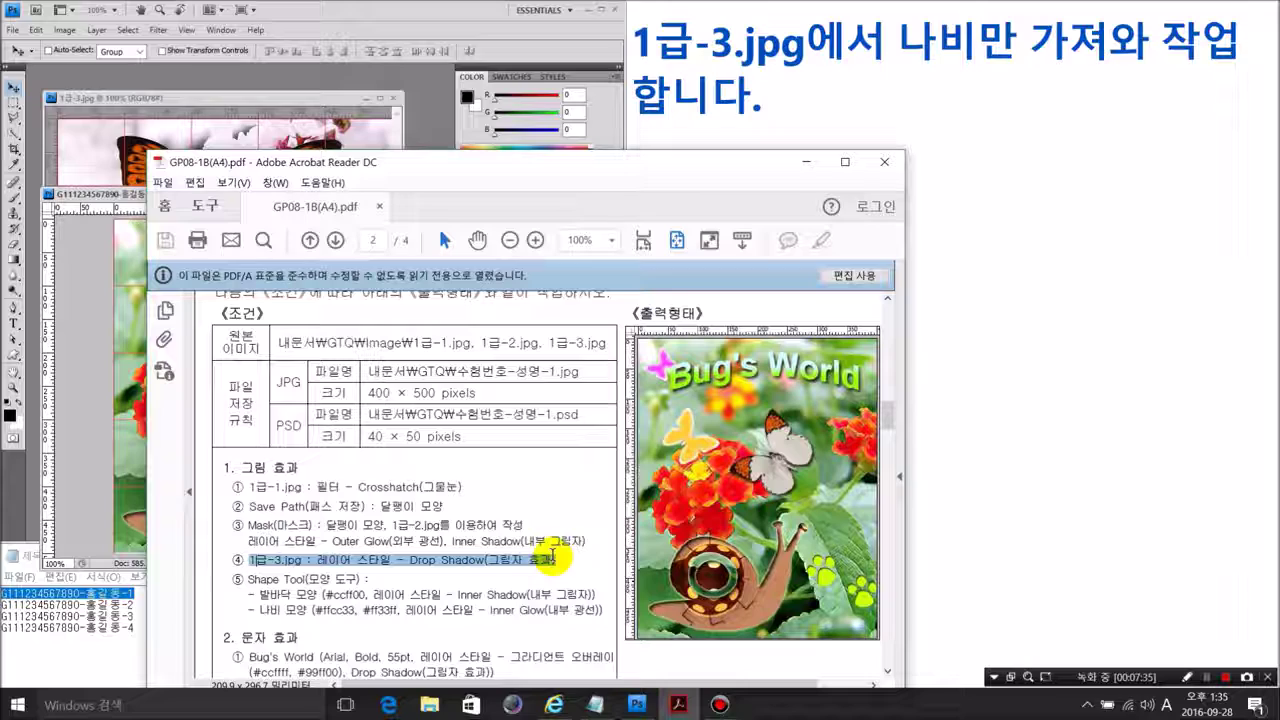
left_click(472, 30)
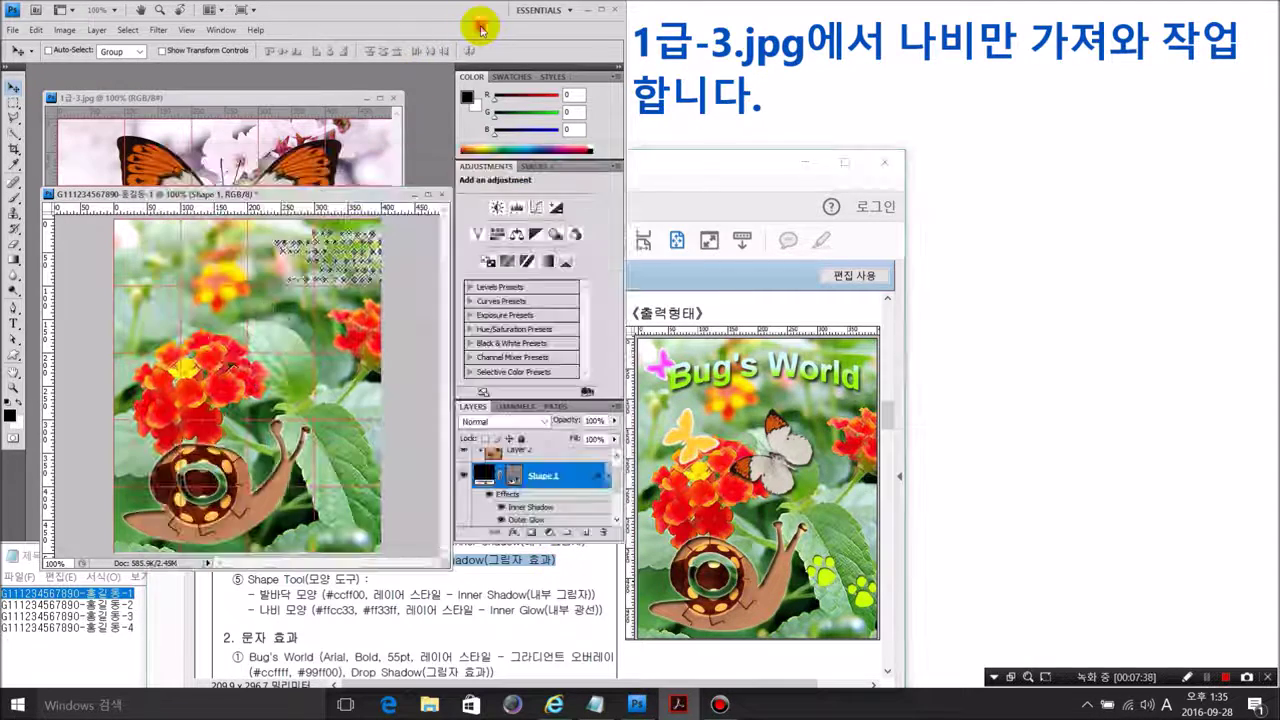
scroll(525, 470, "up", 1)
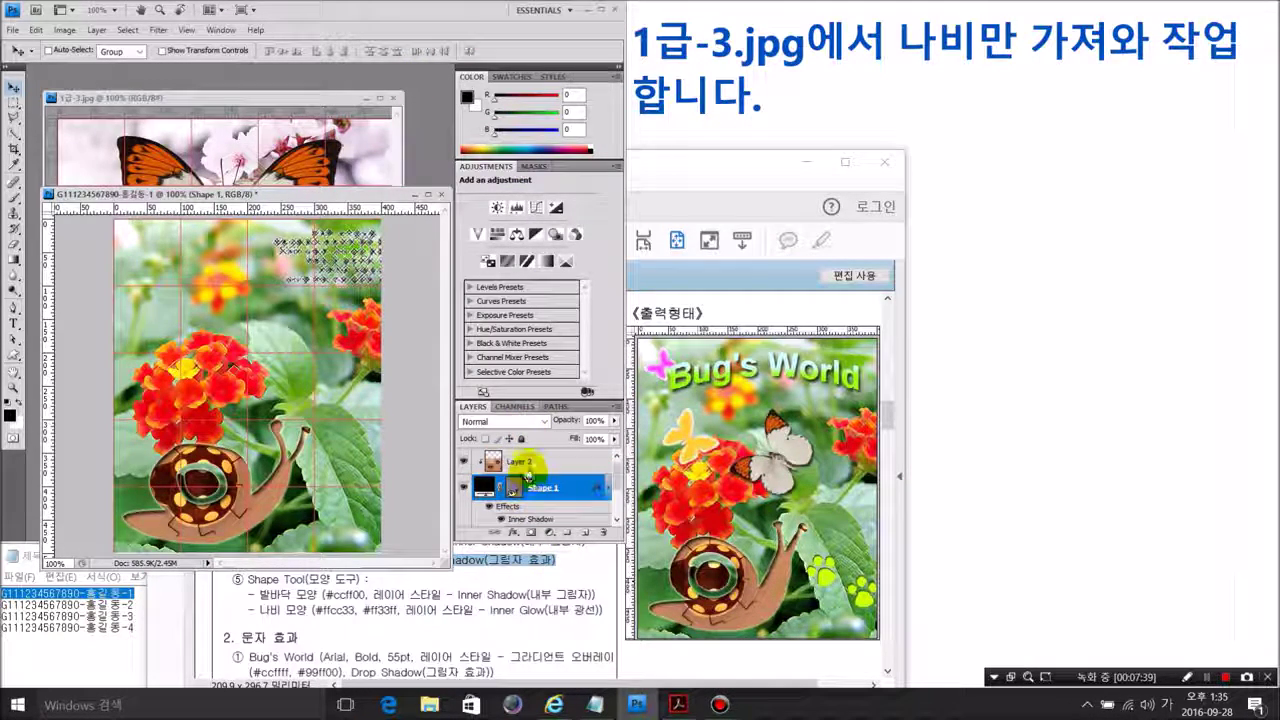
left_click(525, 465)
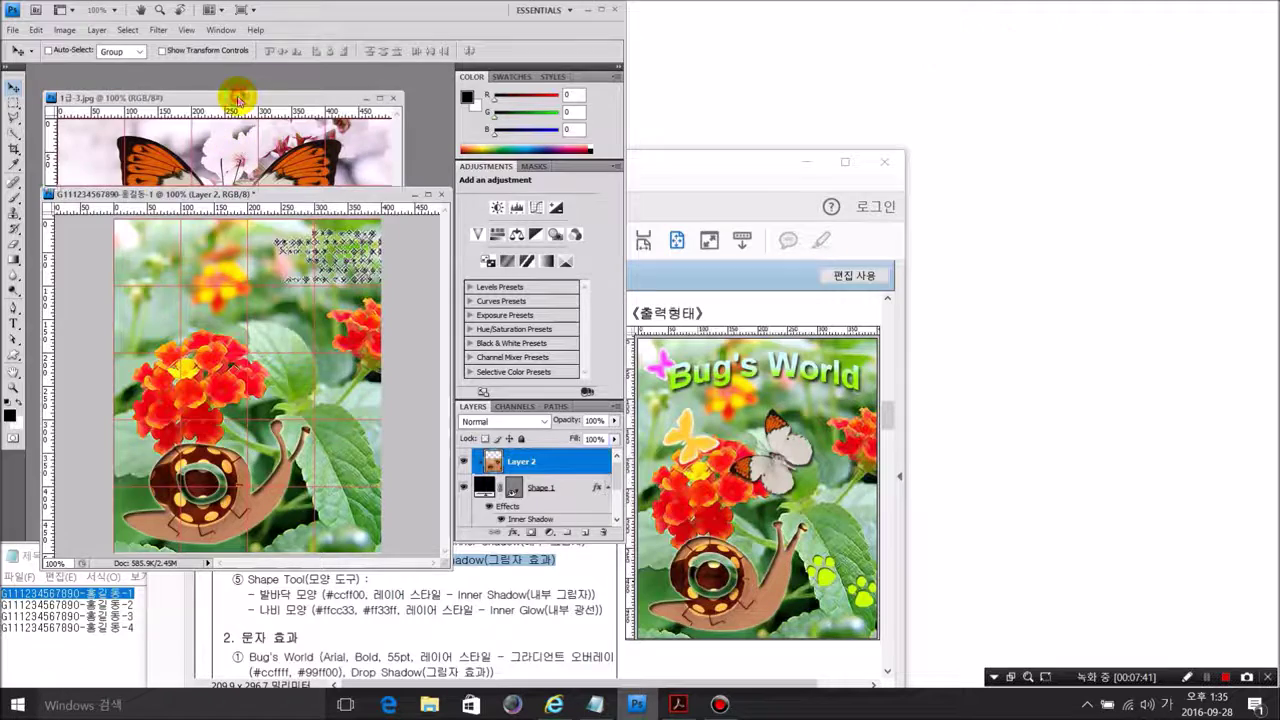
Select the butterfly's wings and body in 1급-3.jpg with the Quick Selection tool
left_click(238, 100)
left_click(15, 118)
left_click(15, 133)
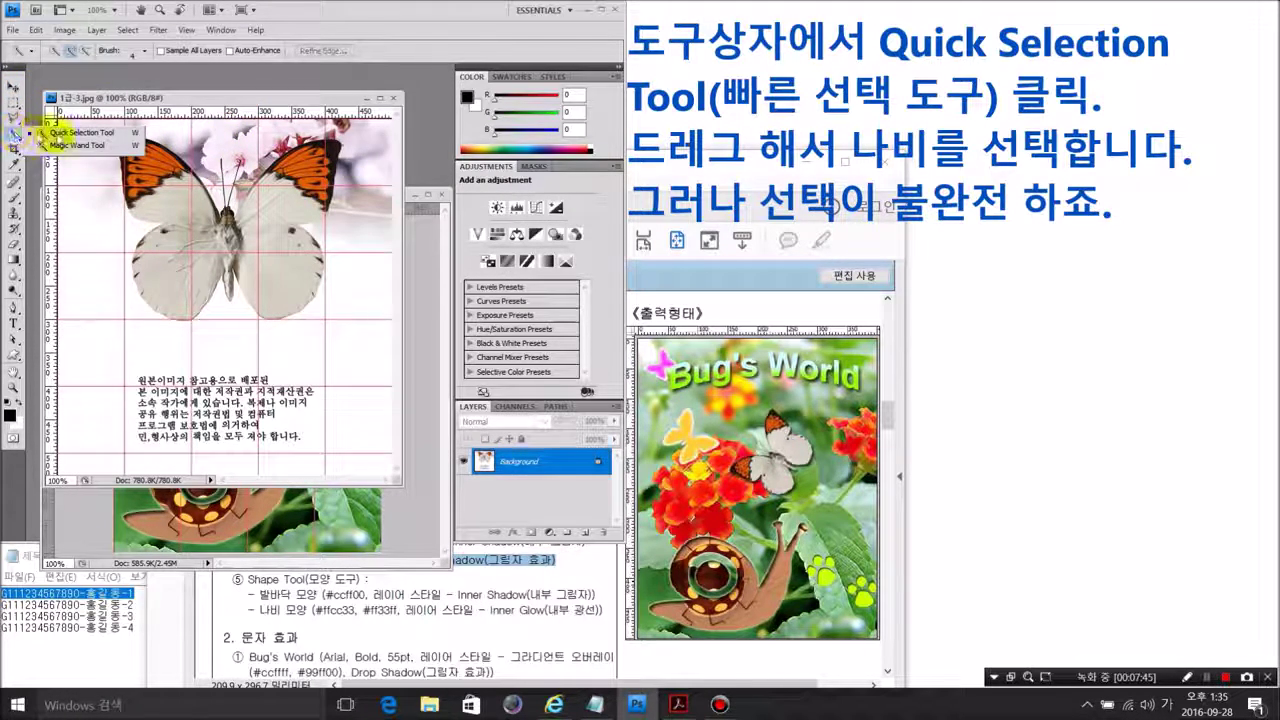
left_click_drag(58, 128, 180, 190)
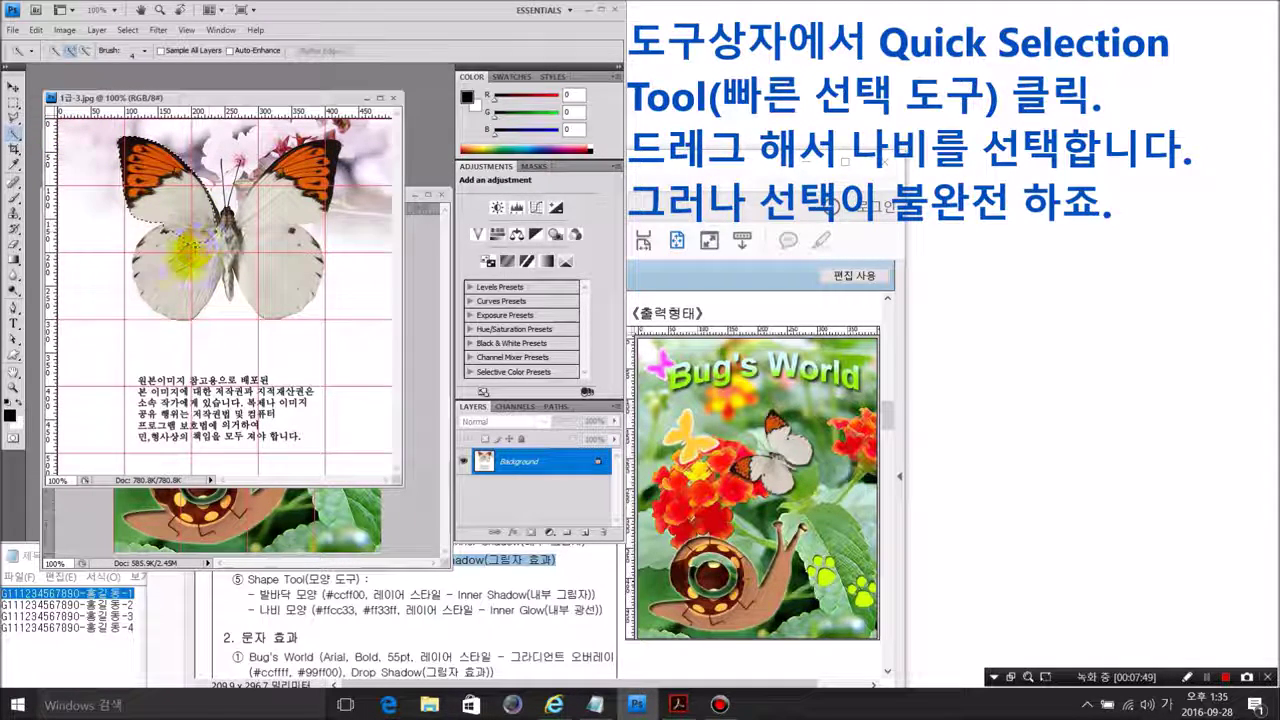
left_click_drag(185, 250, 228, 236)
left_click_drag(280, 198, 318, 168)
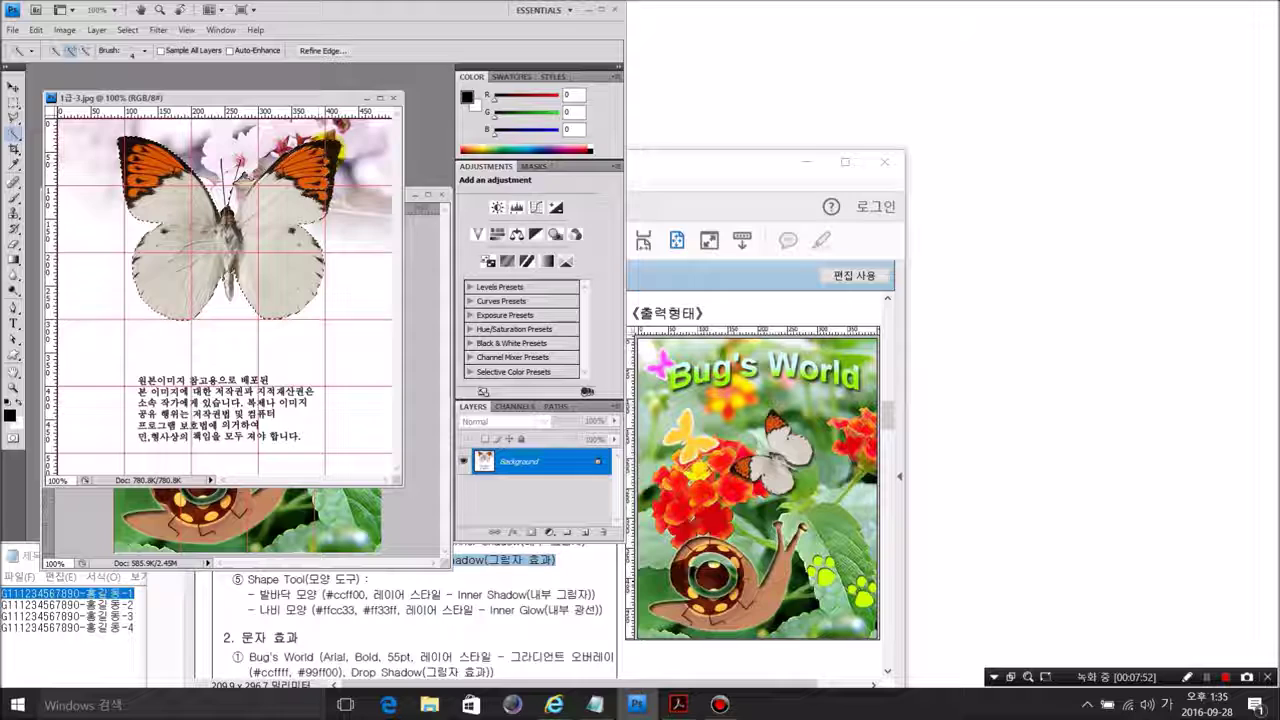
left_click_drag(228, 280, 240, 190)
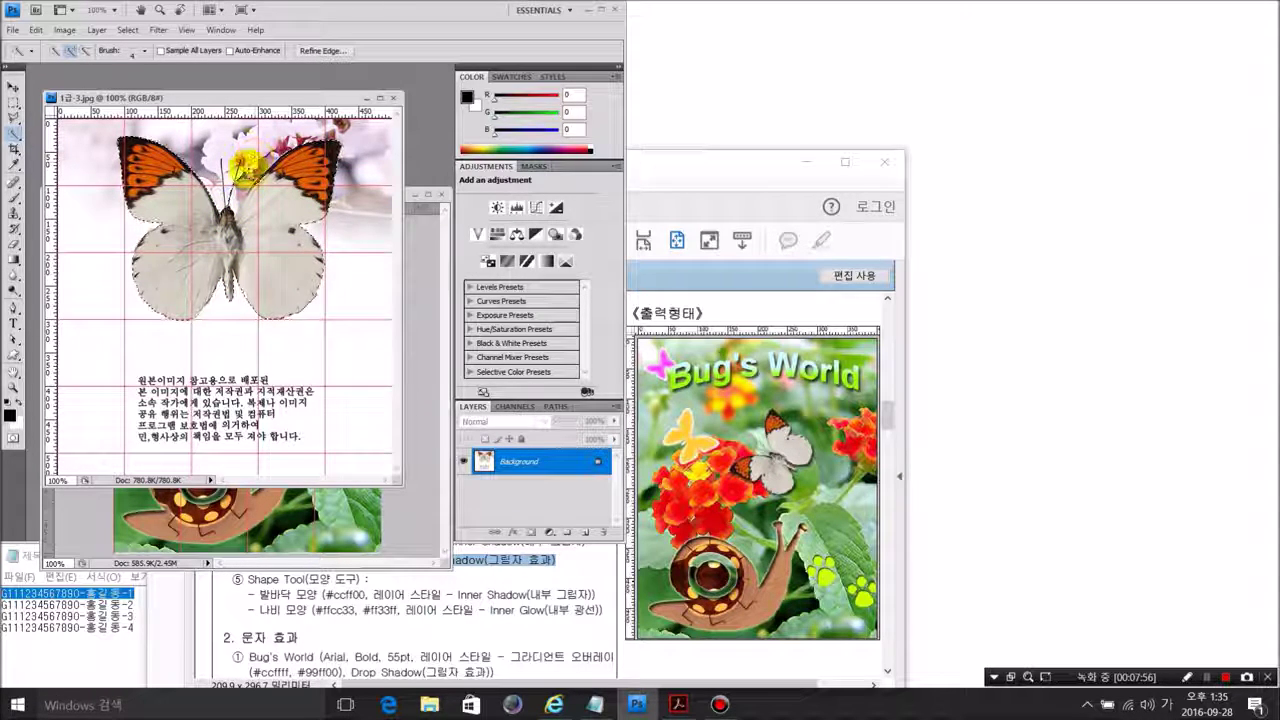
Subtract the wrongly selected pink background between the butterfly's right antenna and right wing from the selection
scroll(242, 158, "up", 5)
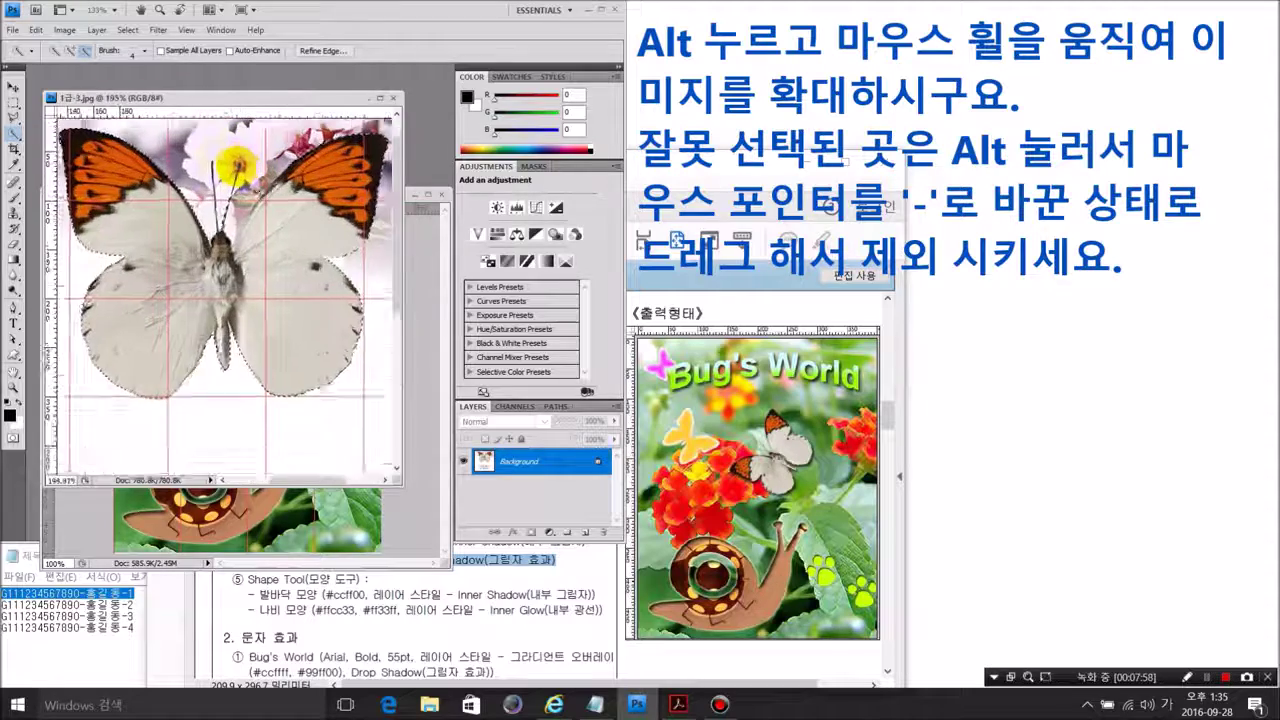
scroll(240, 200, "up", 1)
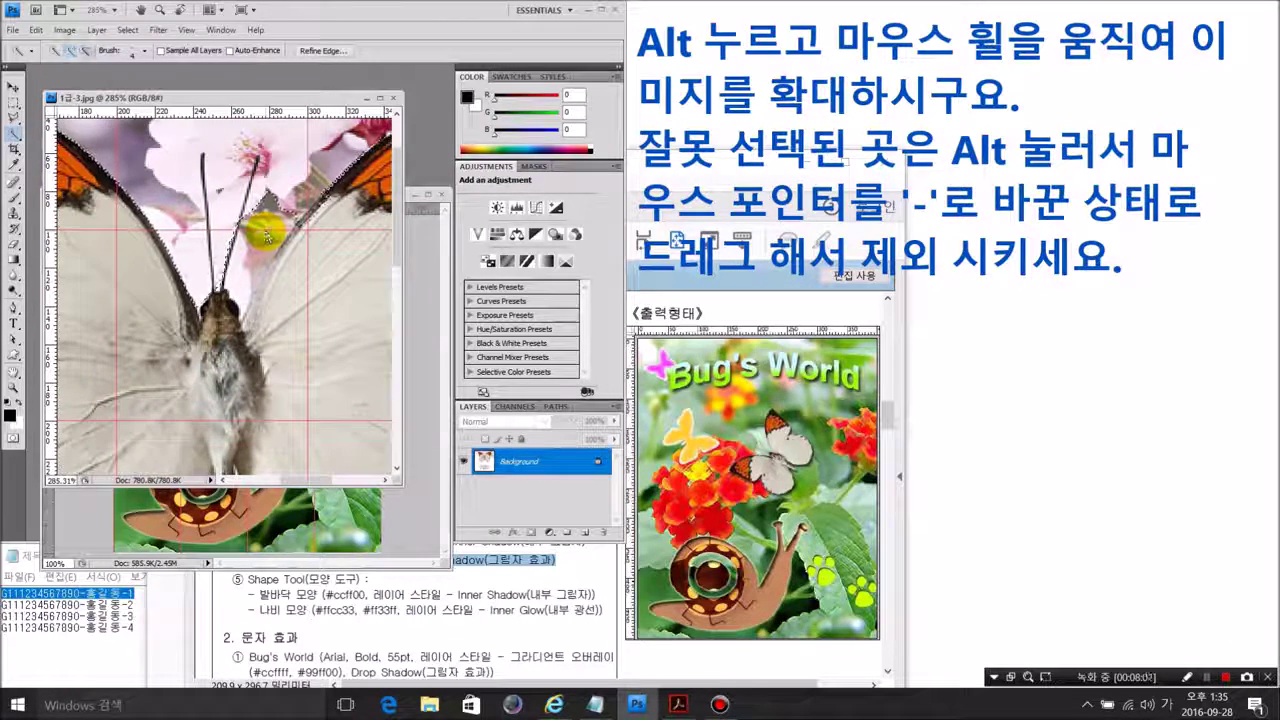
mouse_move(265, 230)
left_mouse_down()
mouse_move(275, 193)
mouse_move(247, 217)
mouse_move(235, 269)
mouse_move(268, 247)
mouse_move(246, 304)
left_mouse_up()
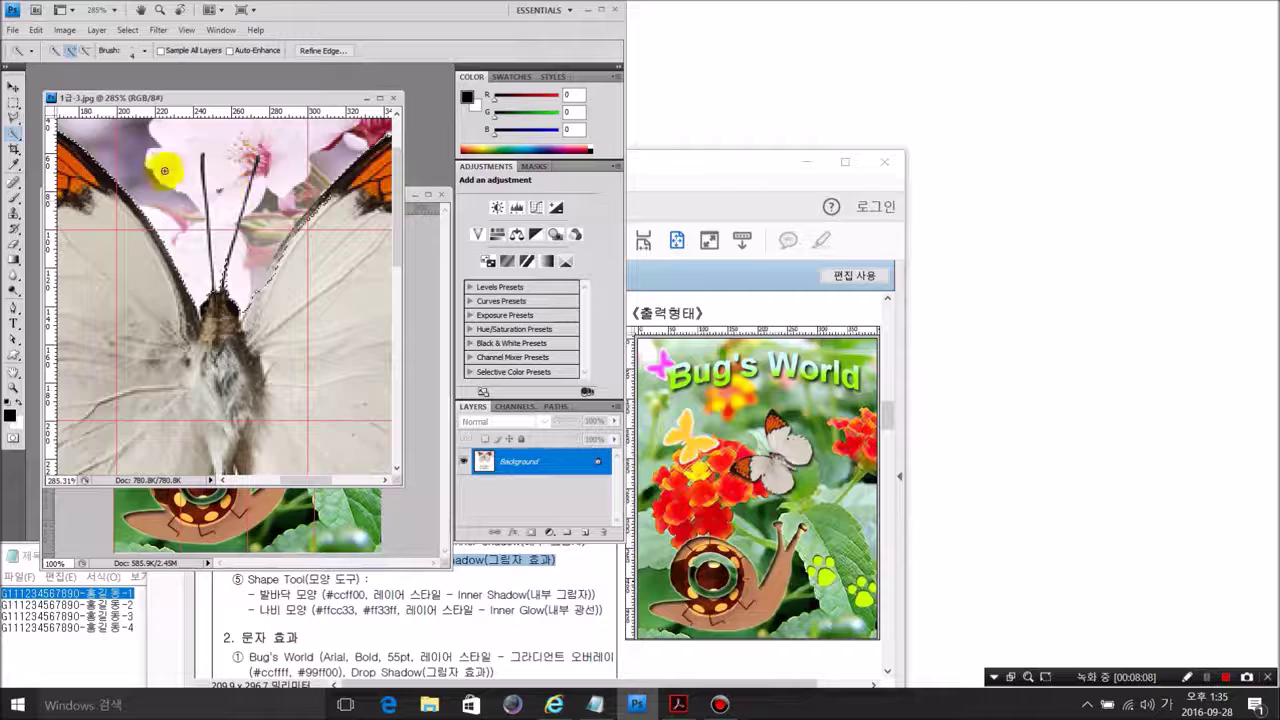
Add both of the butterfly's thin antennae to the selection with the Polygonal Lasso tool
left_click(14, 120)
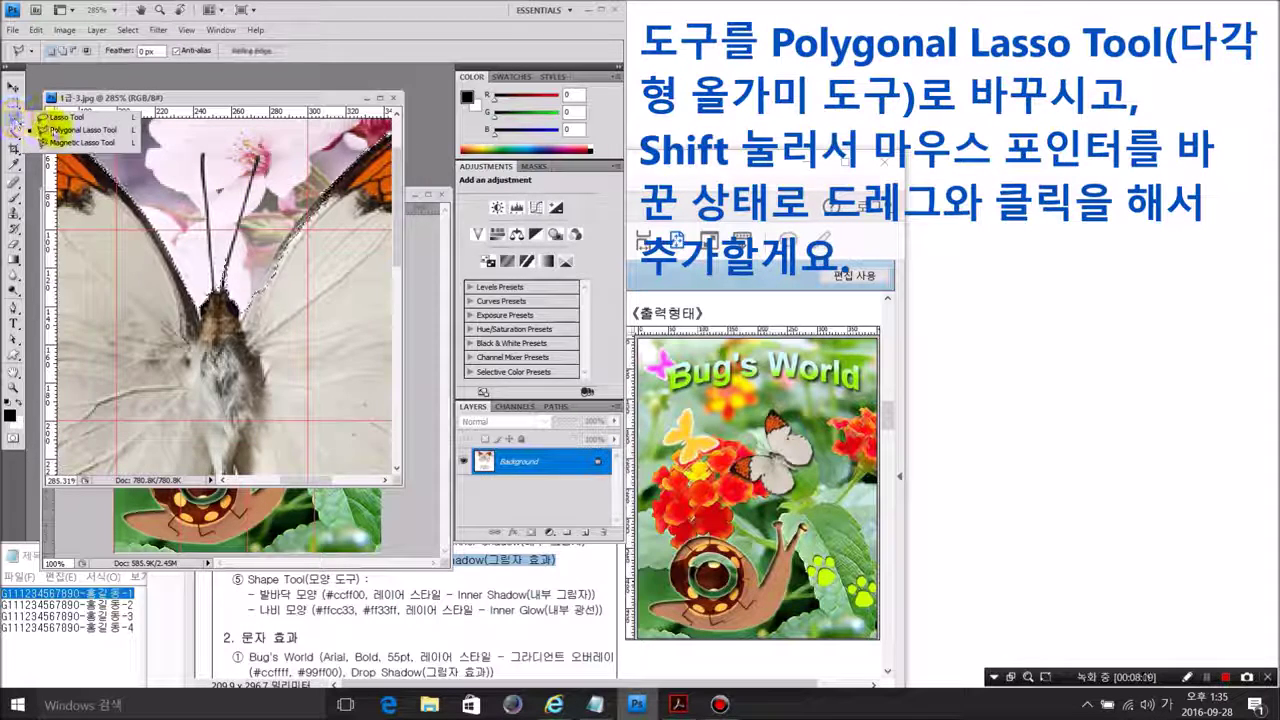
left_click(46, 129)
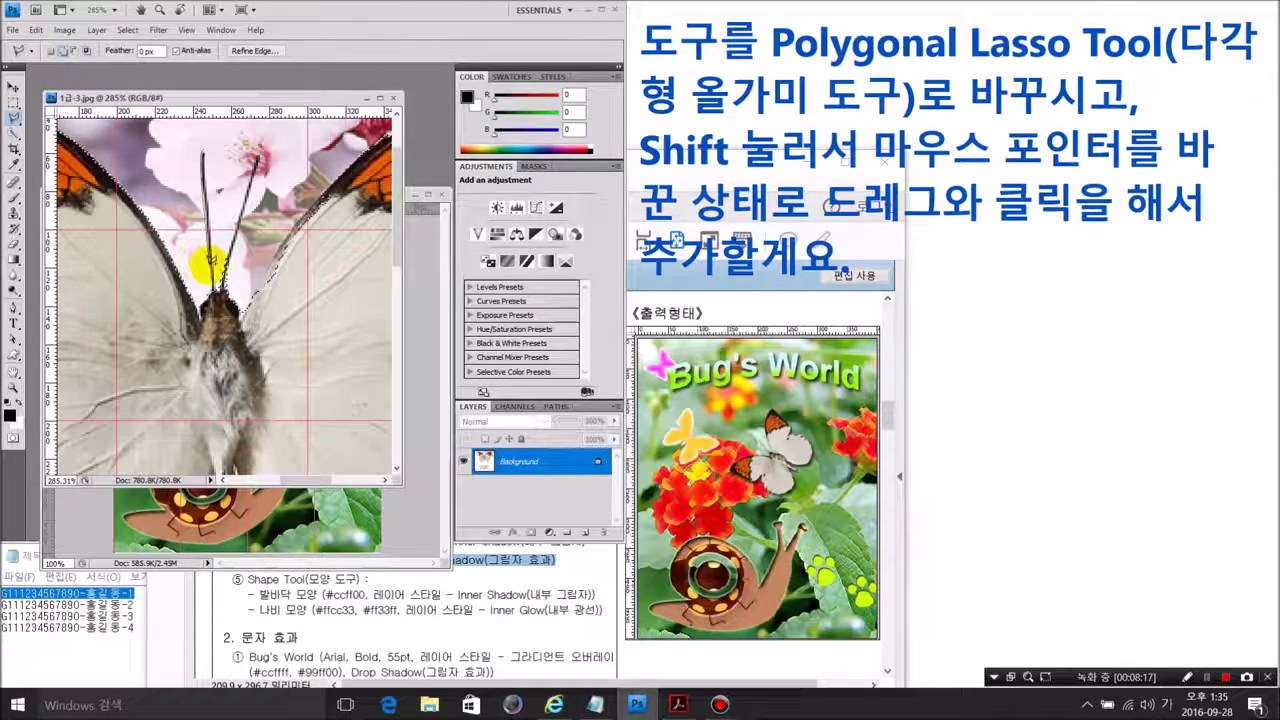
left_click(214, 290)
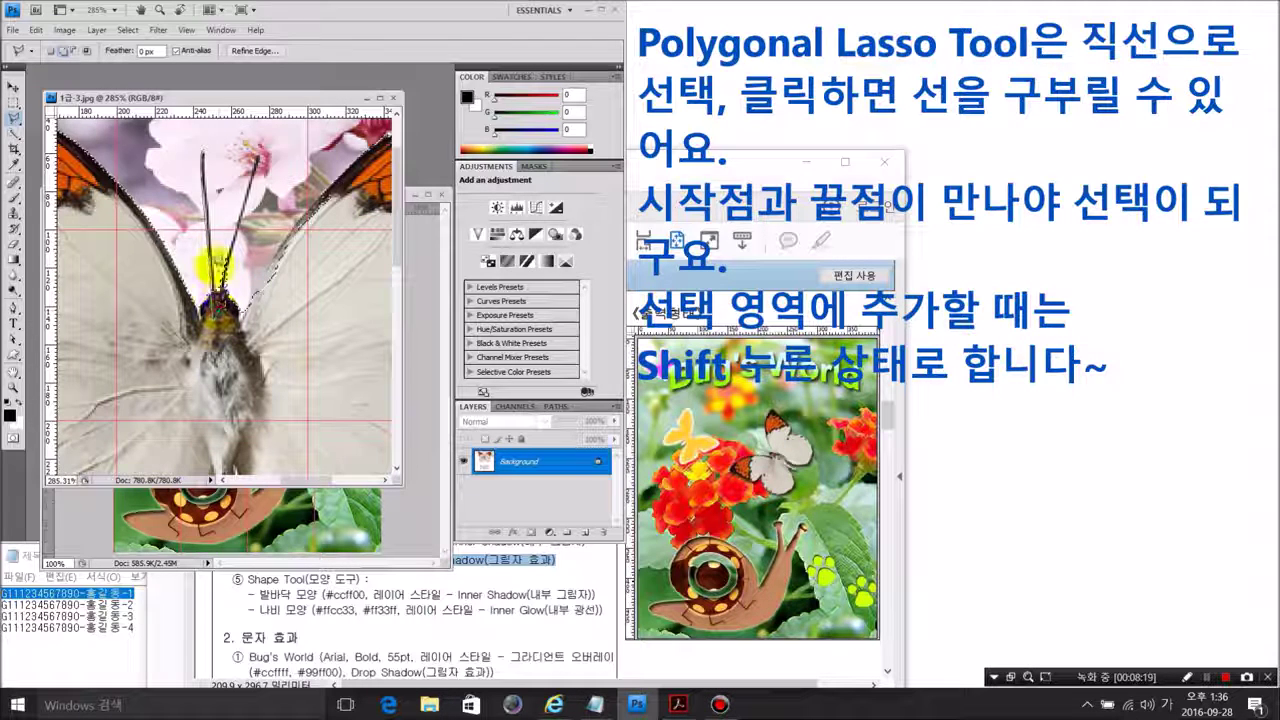
left_click(204, 180)
left_click(203, 152)
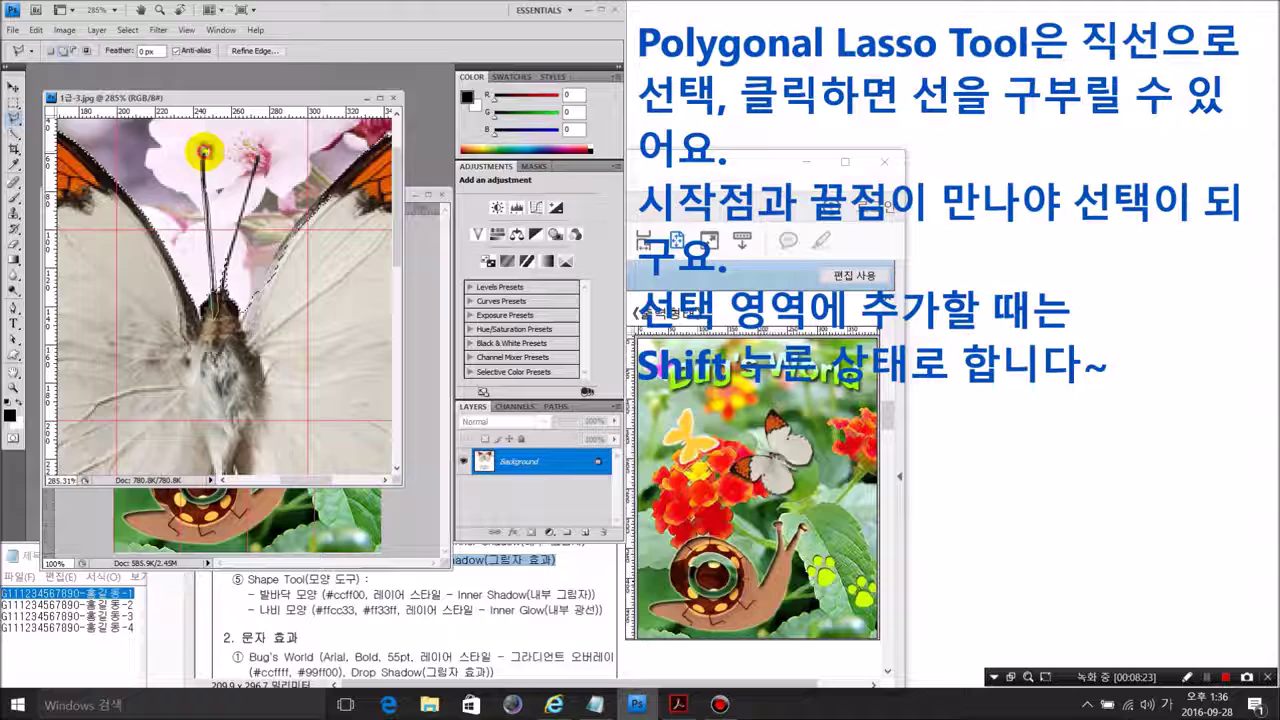
left_click(258, 150)
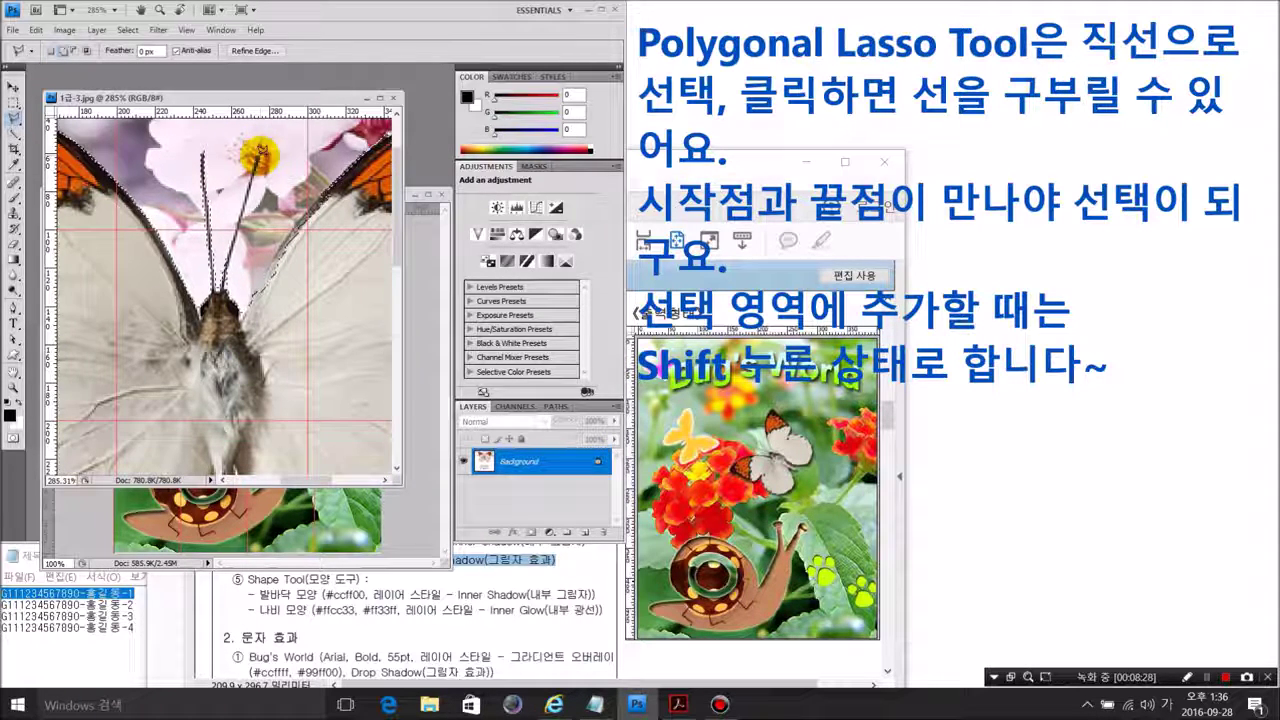
left_click(237, 229)
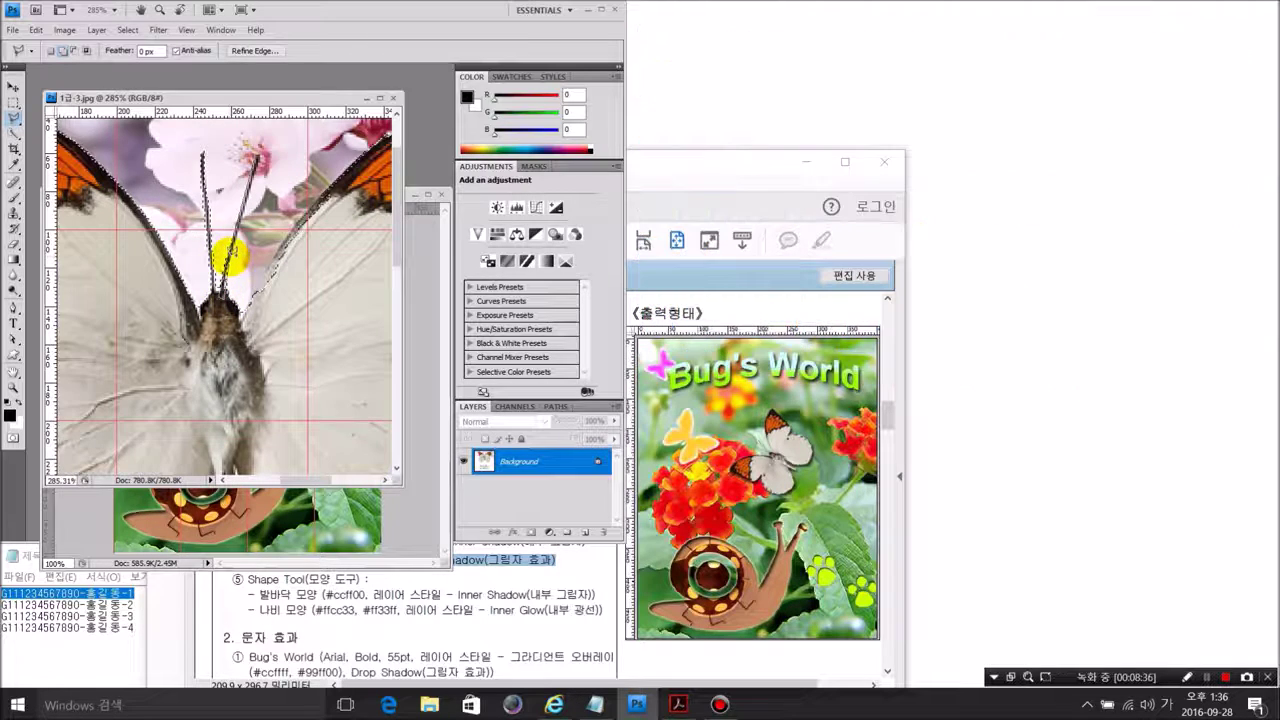
left_click(266, 149)
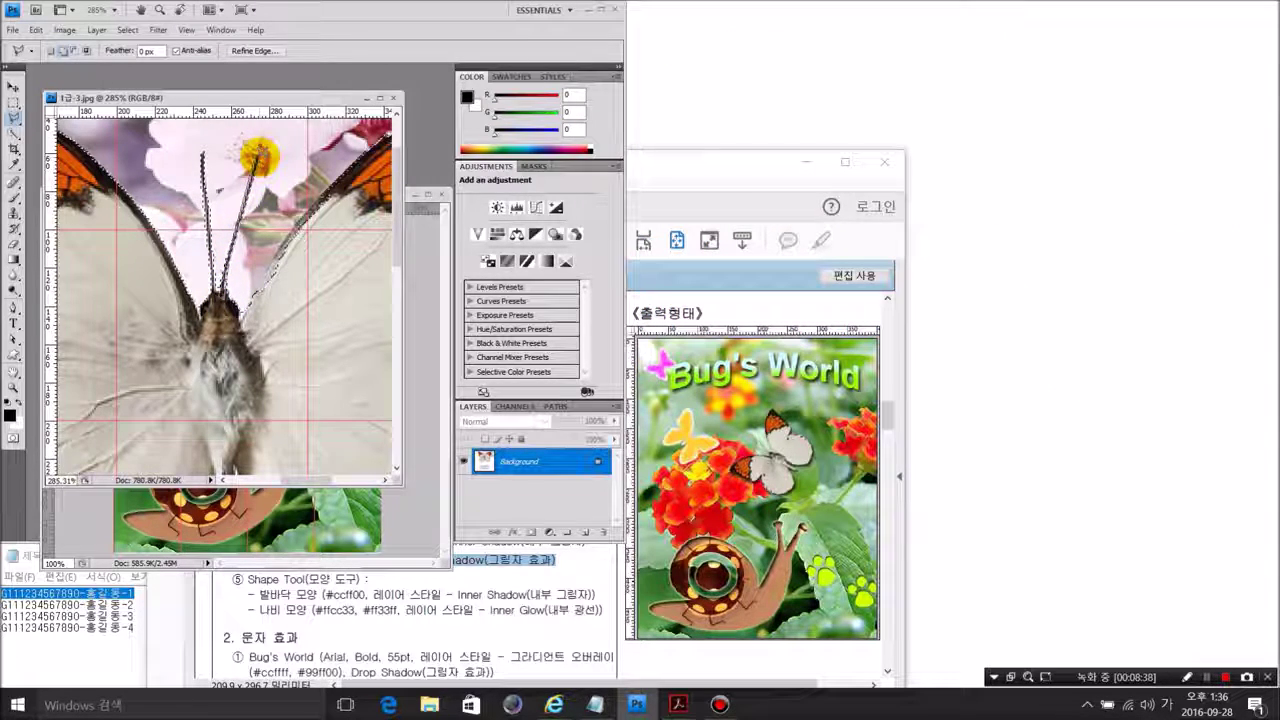
Add the missing inner edge of the butterfly's right wing beside the head to the selection with the Polygonal Lasso
left_click(277, 263)
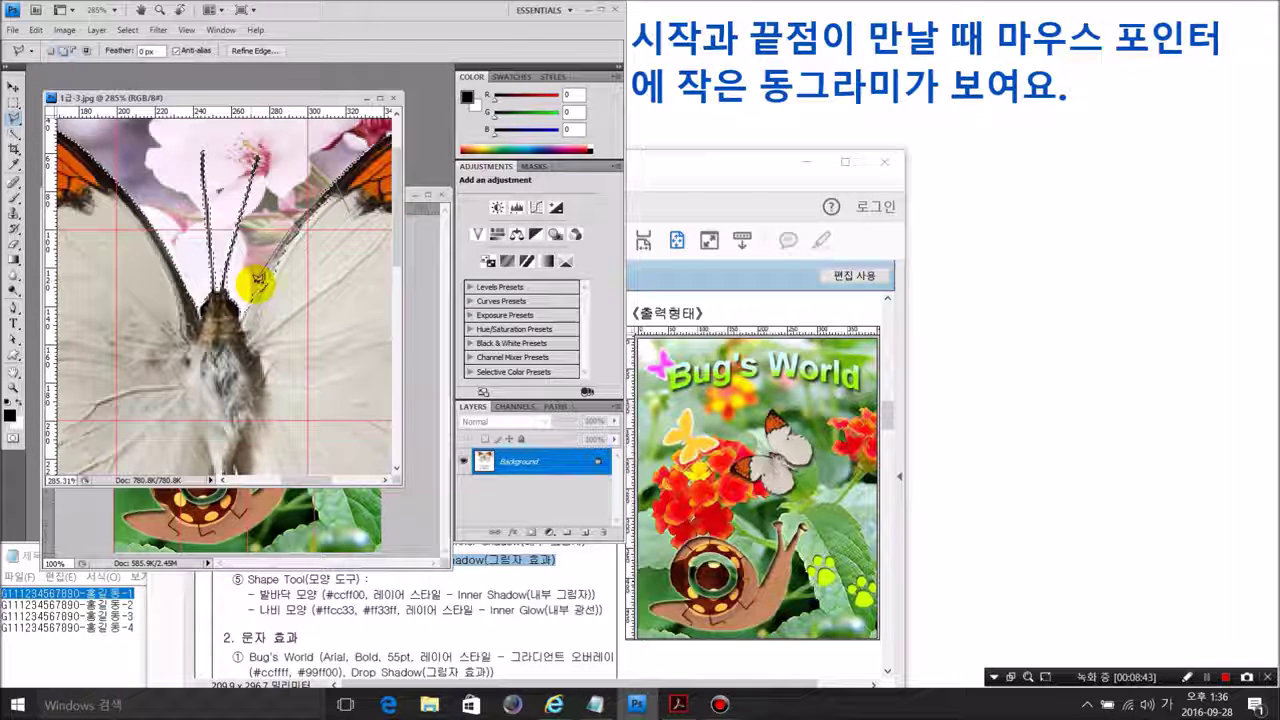
left_click(251, 305)
left_click(266, 332)
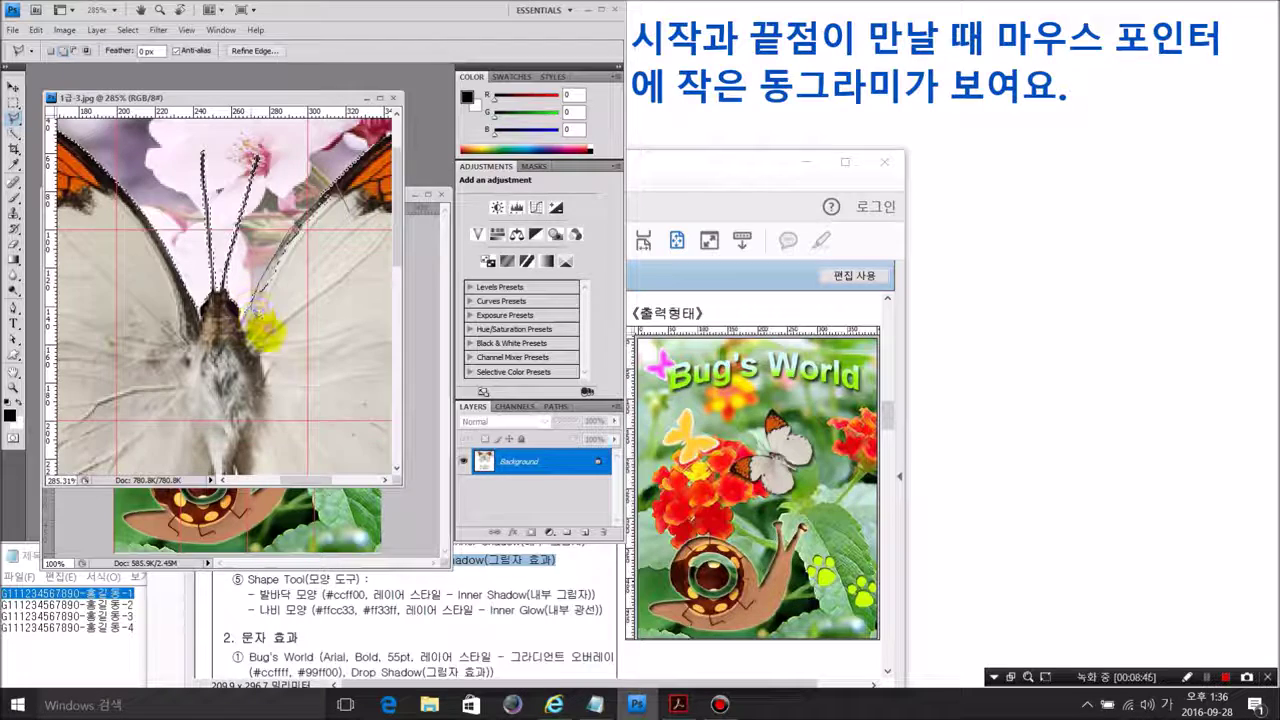
double_click(350, 213)
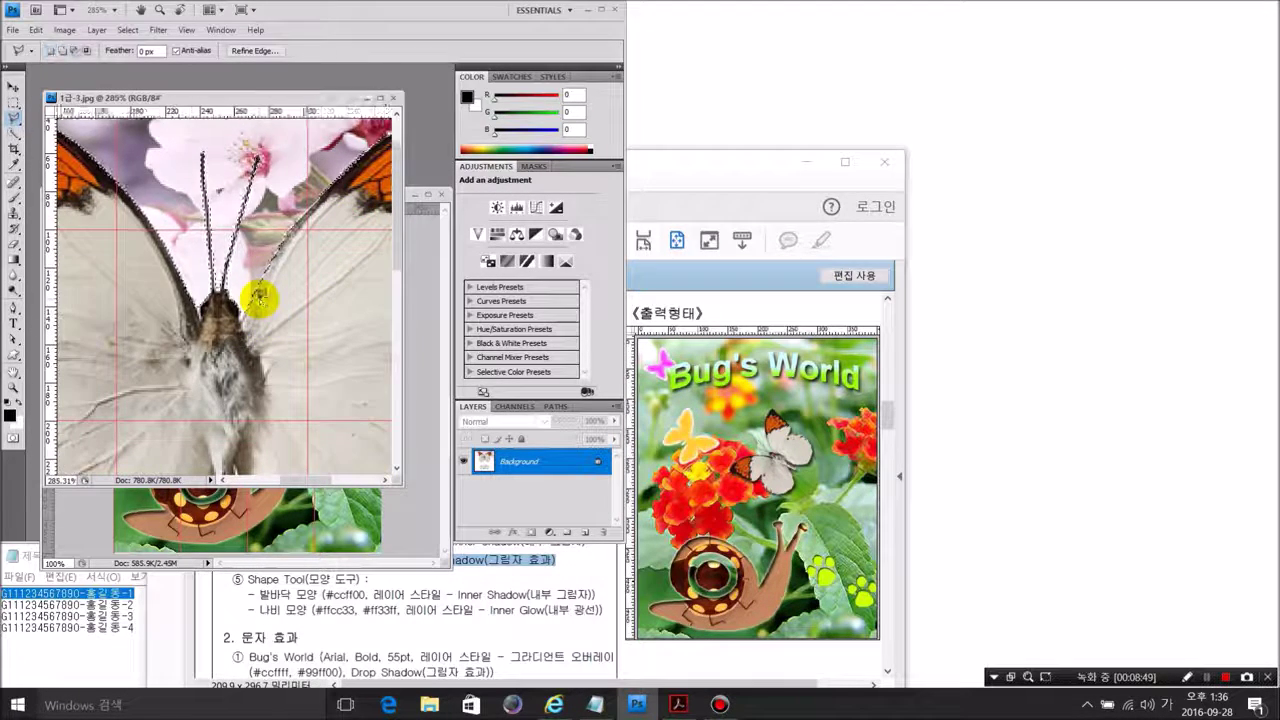
Copy the selected butterfly and paste it as a new layer above Layer 2 in the composite document
scroll(260, 300, "down", 6)
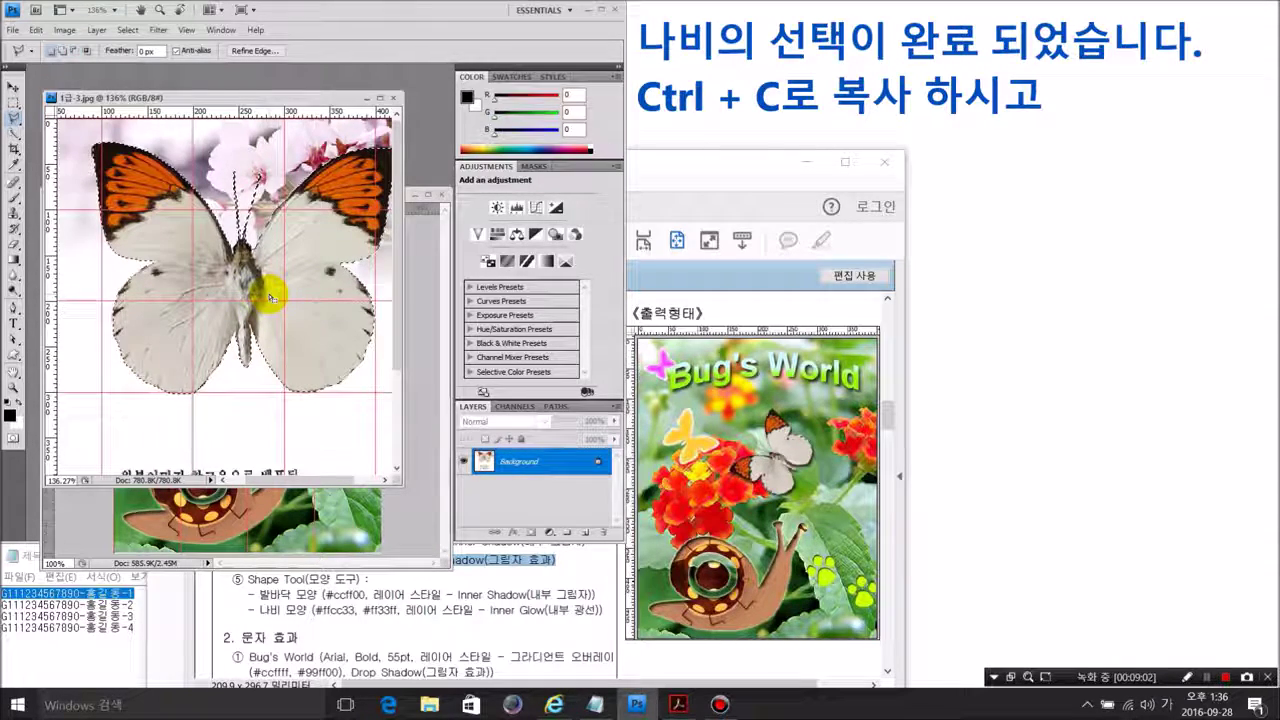
key("ctrl+c")
left_click(423, 500)
key("ctrl+v")
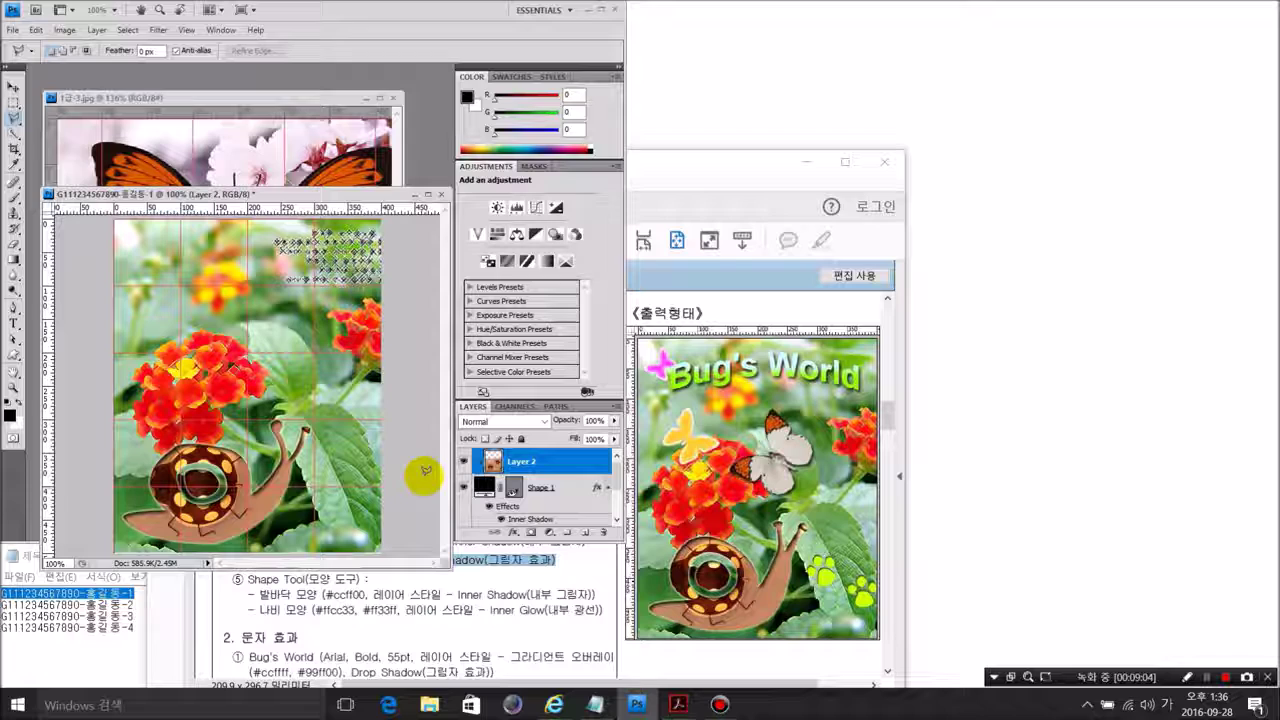
key("ctrl+v")
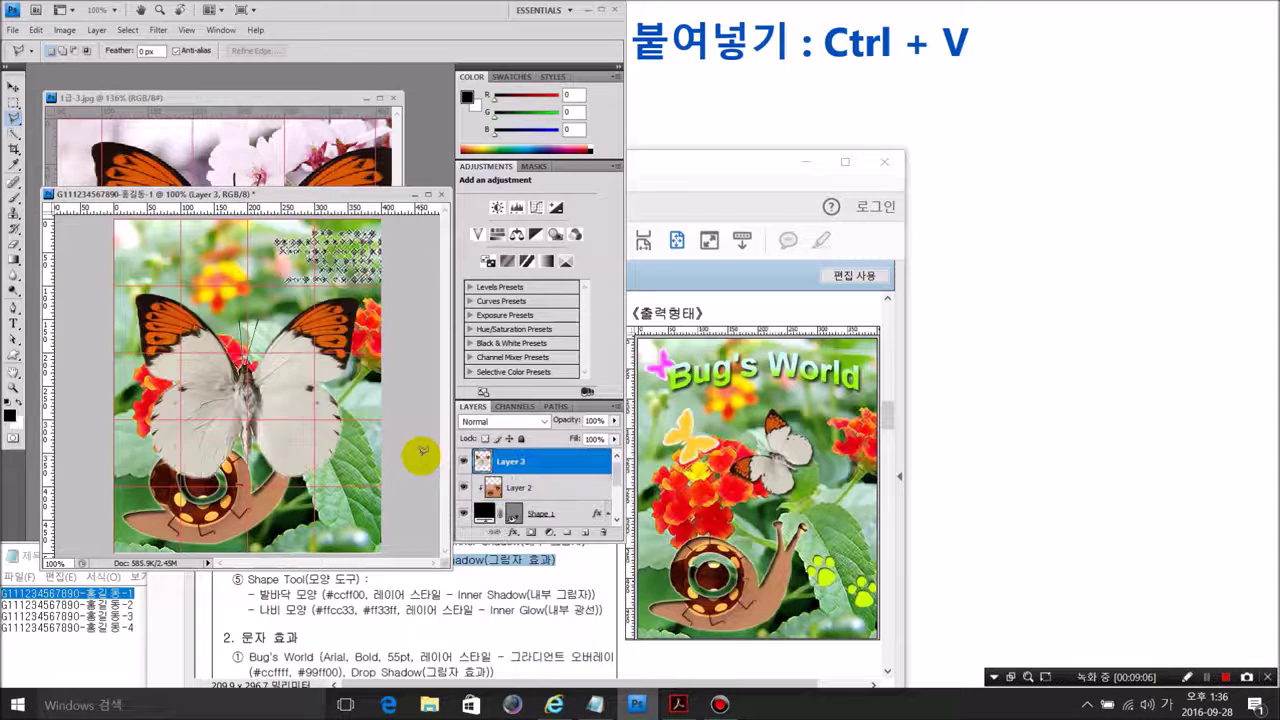
Free Transform the butterfly to 34% size, rotate it about -54.8°, and place it near X 235, Y 195 px, just right of the red flowers
key("ctrl+t")
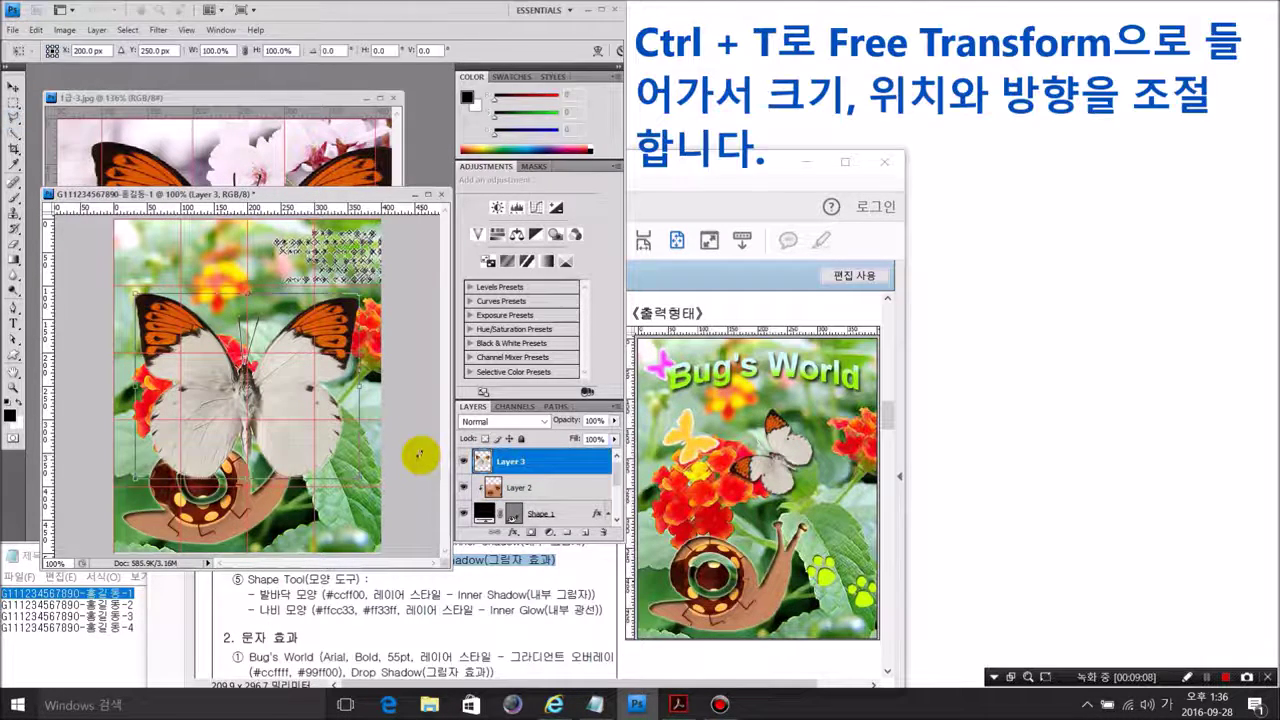
left_click_drag(360, 294, 244, 332)
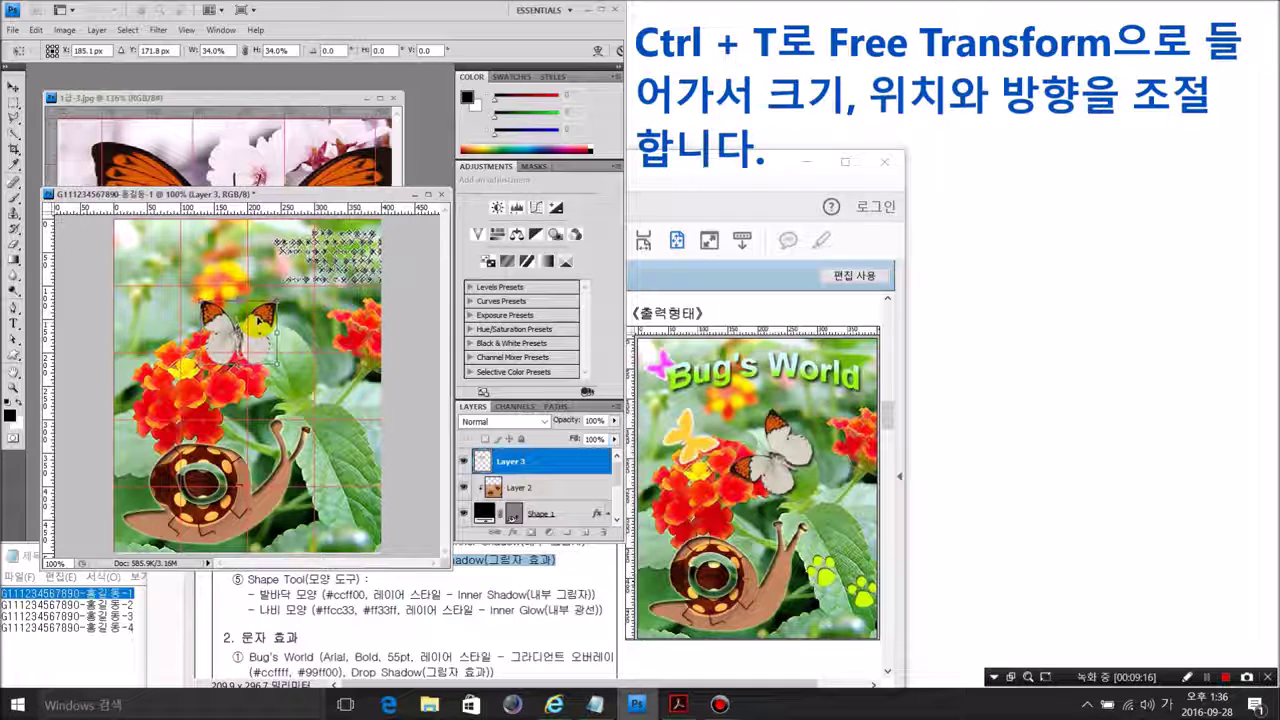
left_click_drag(284, 292, 228, 240)
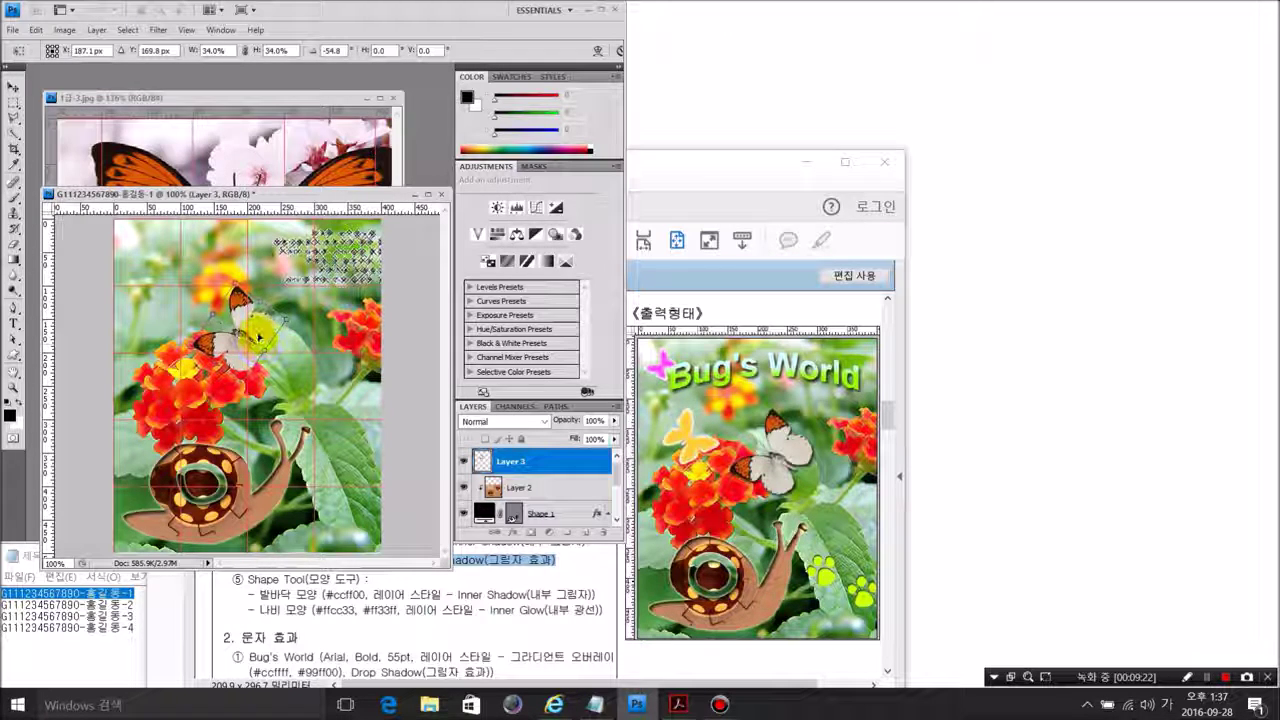
left_click_drag(258, 330, 289, 343)
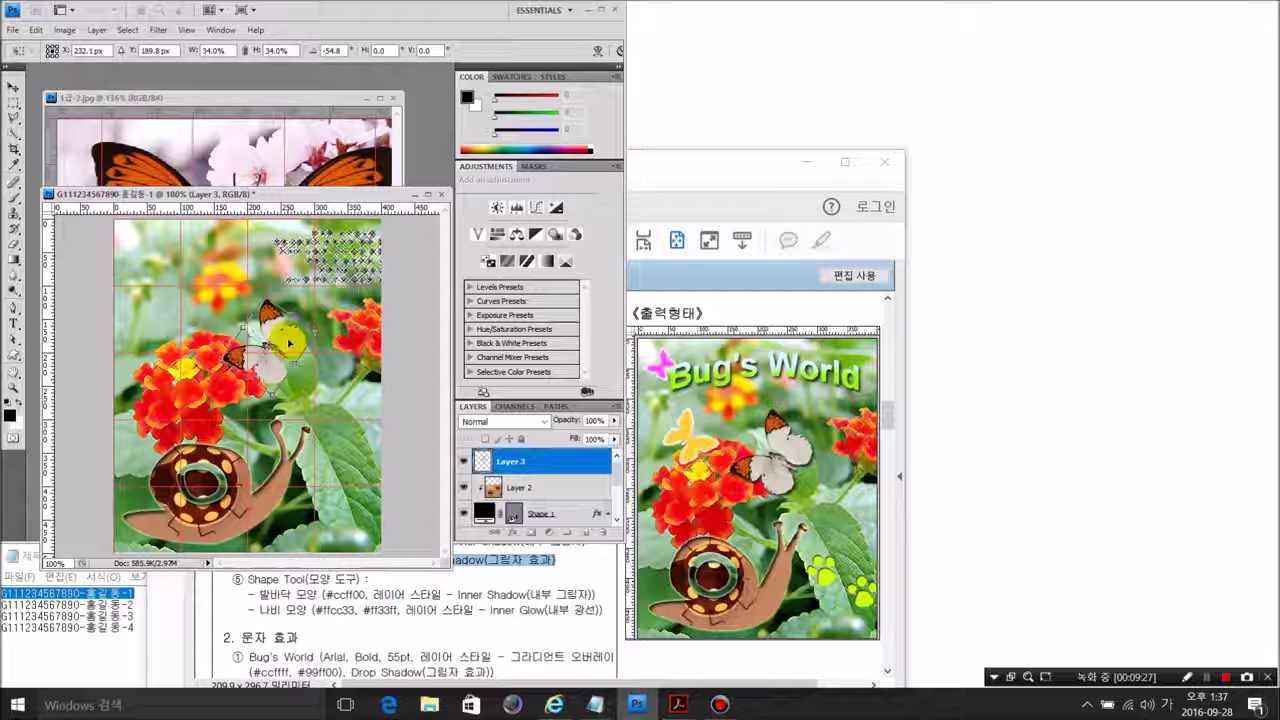
left_click_drag(289, 343, 291, 346)
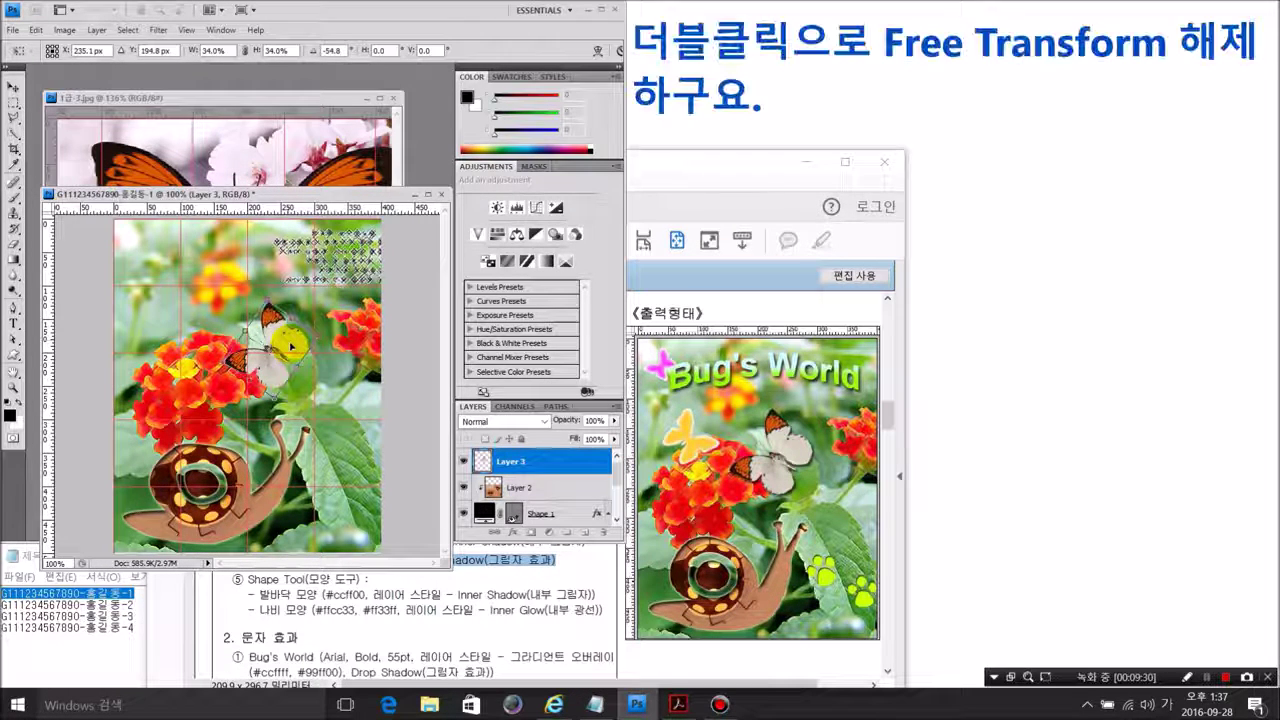
double_click(291, 346)
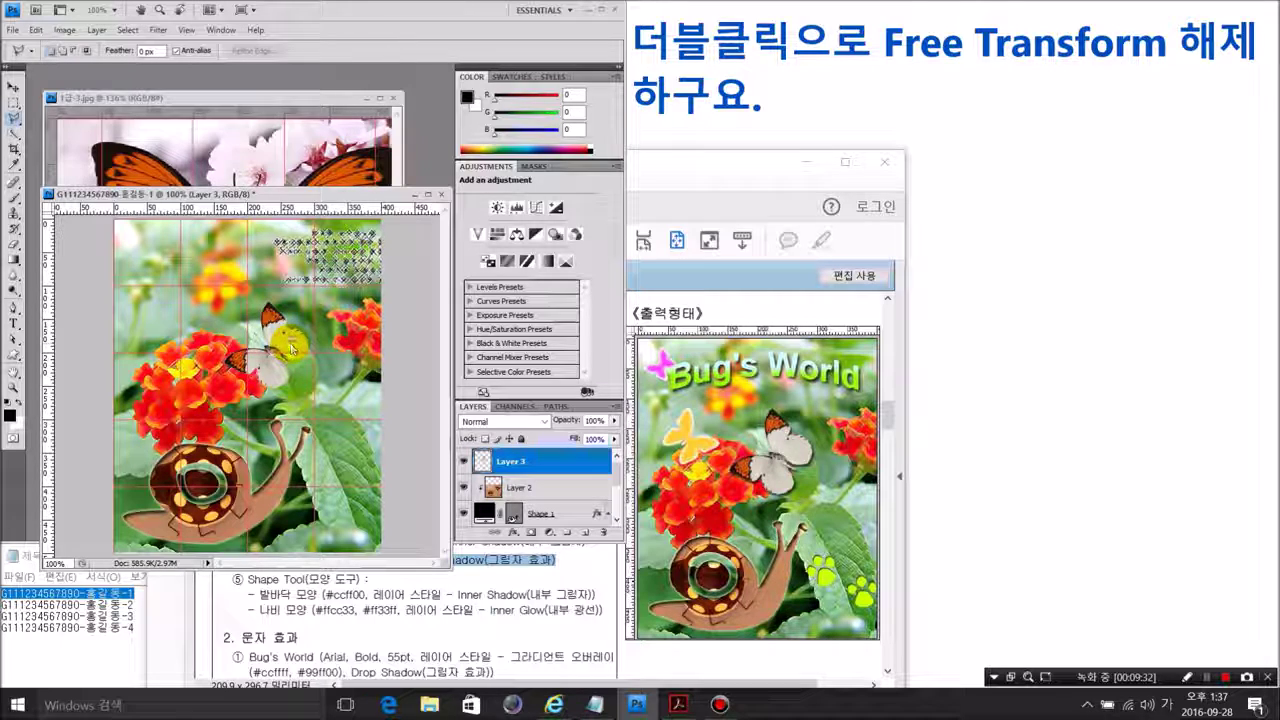
Add a Drop Shadow with default settings to the butterfly on Layer 3
left_click(513, 534)
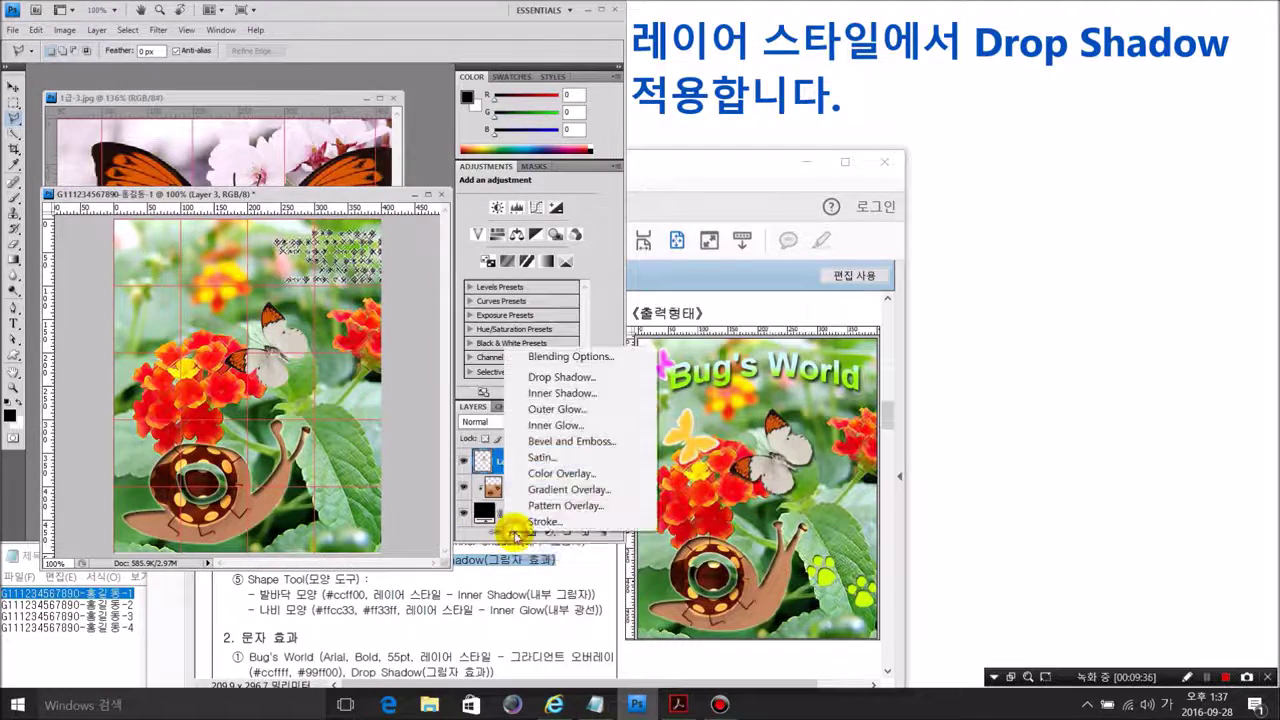
left_click(557, 379)
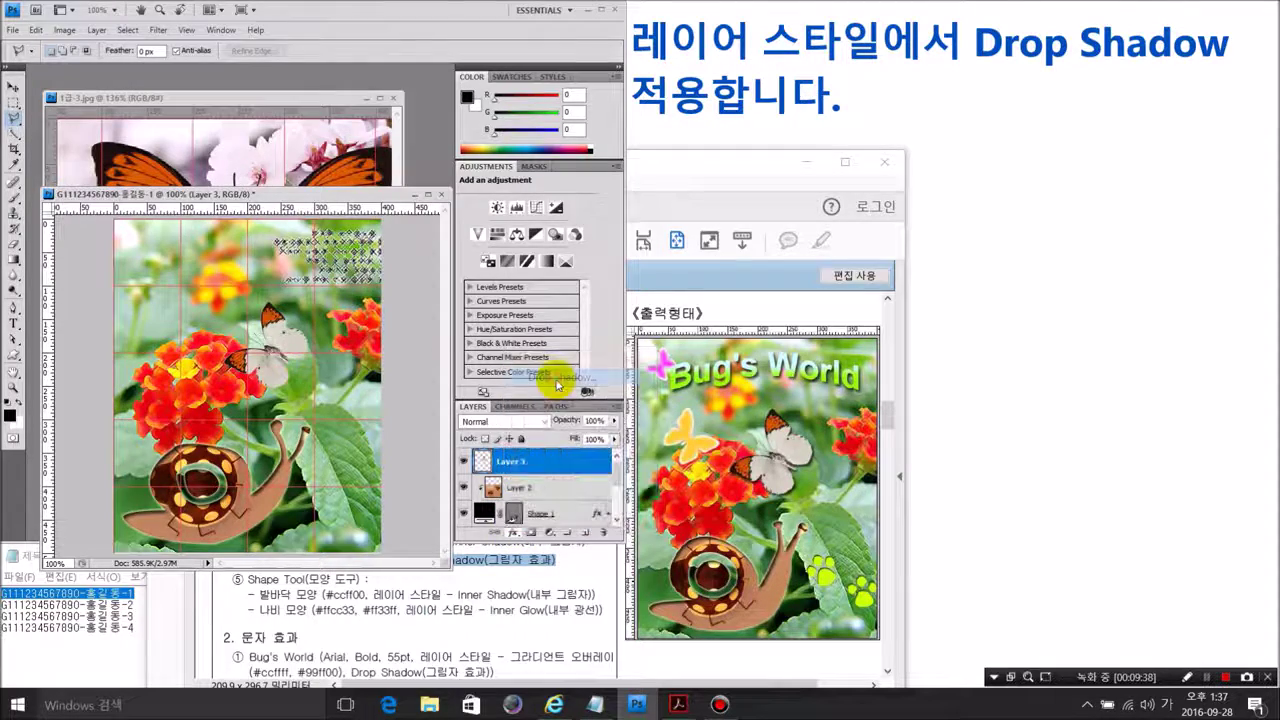
left_click_drag(511, 32, 519, 426)
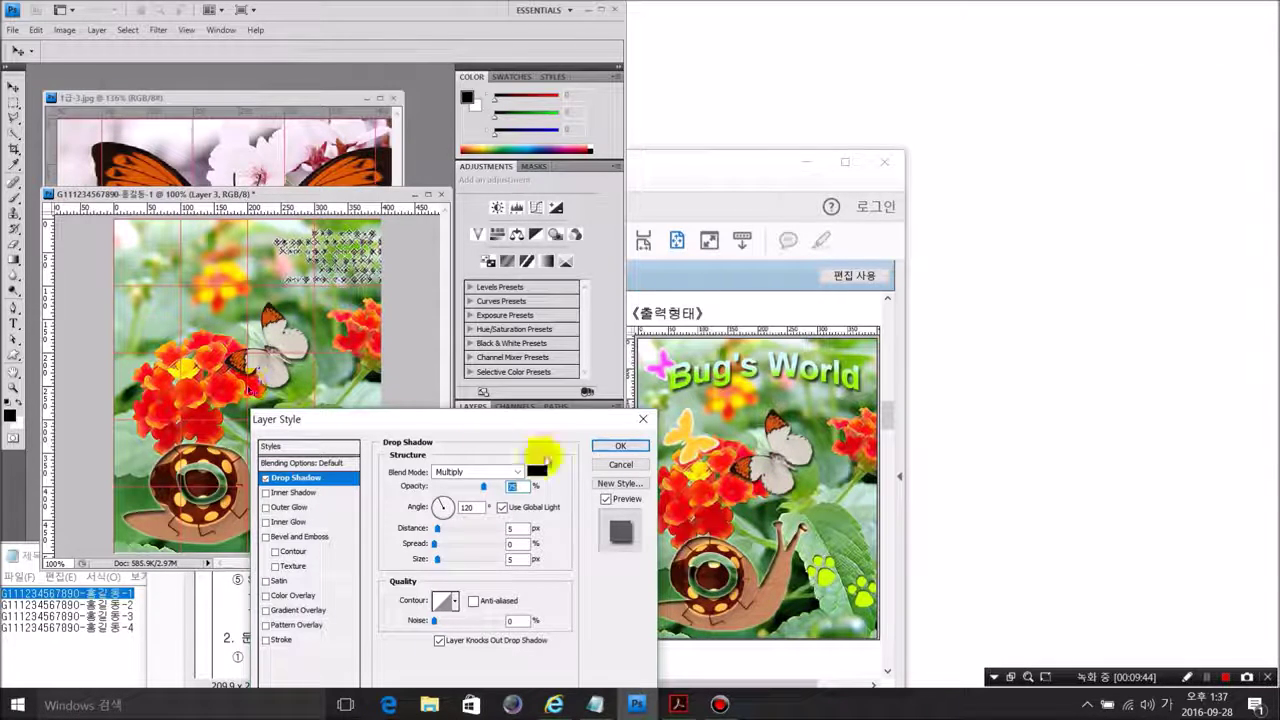
left_click(614, 448)
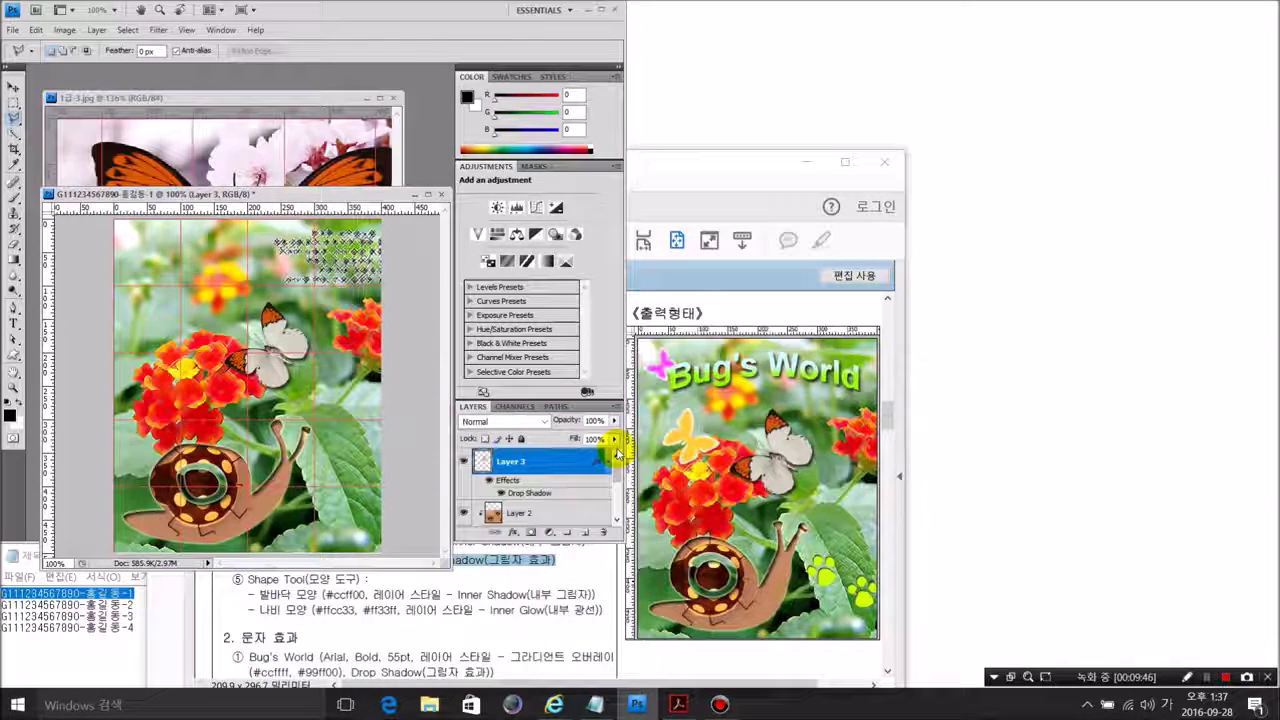
Highlight the Shape Tool requirements in the exam PDF, and close the 1급-3.jpg butterfly photo in Photoshop
left_click_drag(248, 579, 603, 609)
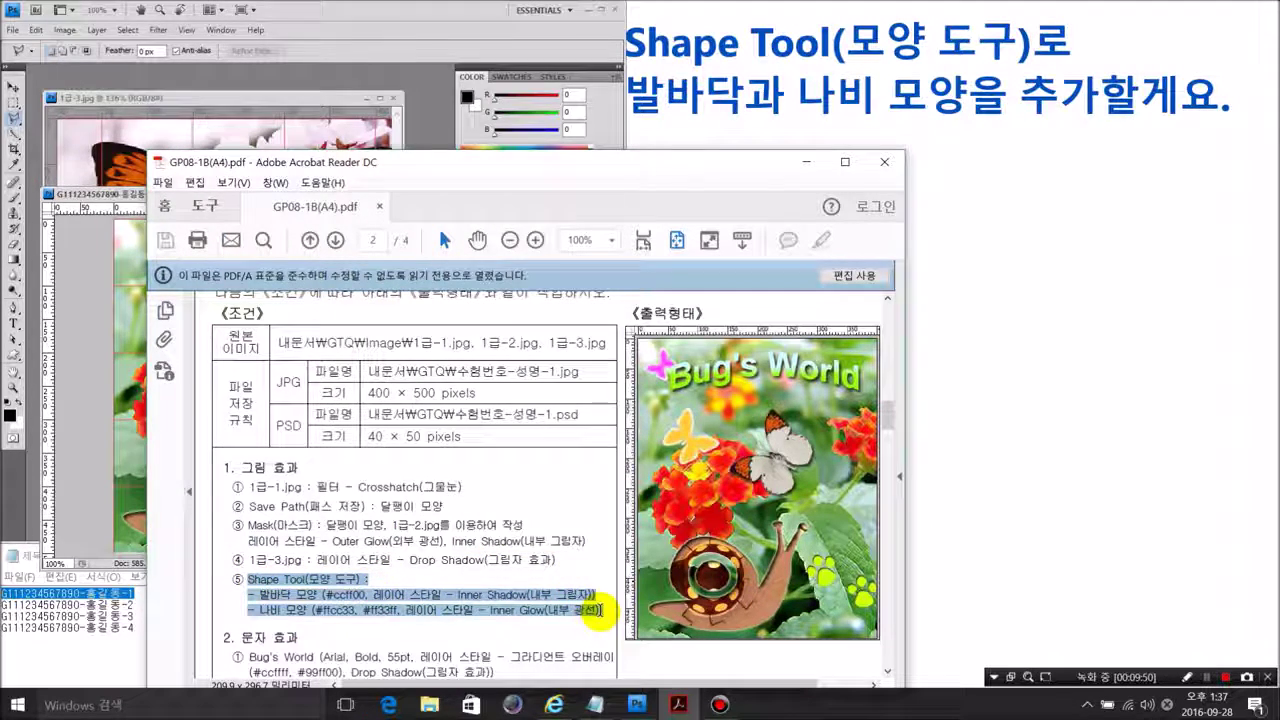
left_click(398, 51)
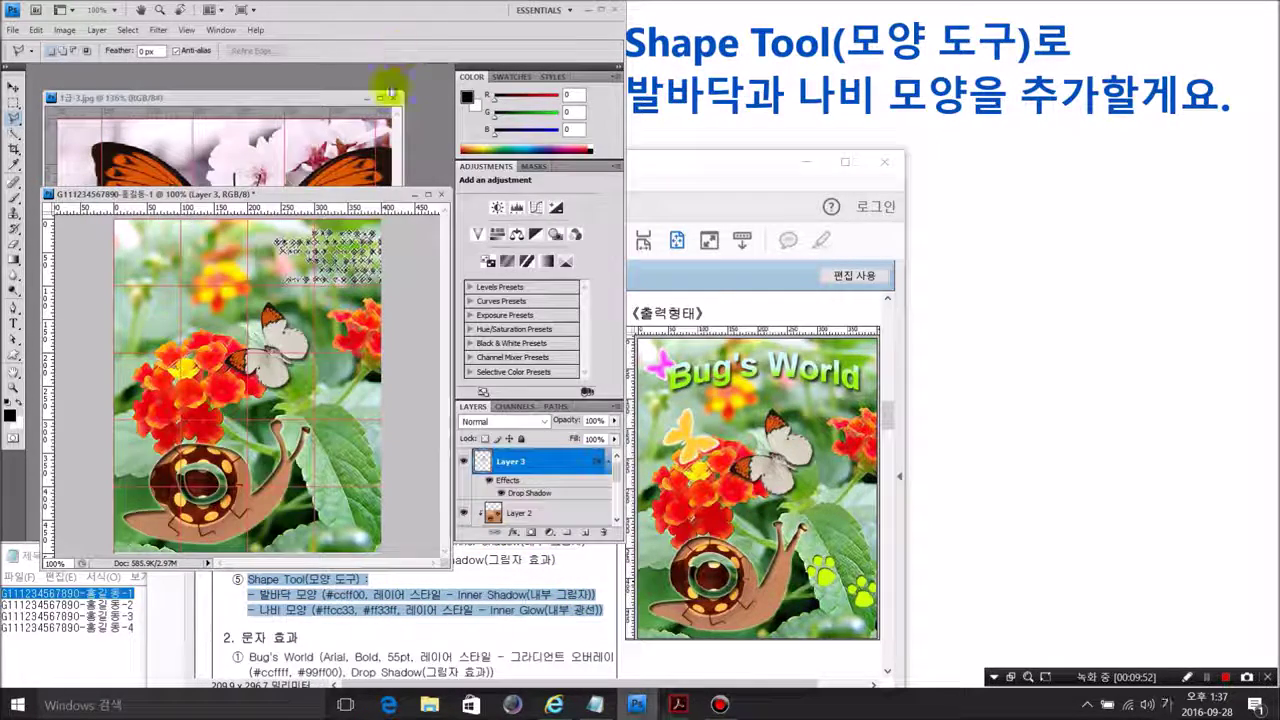
left_click(392, 98)
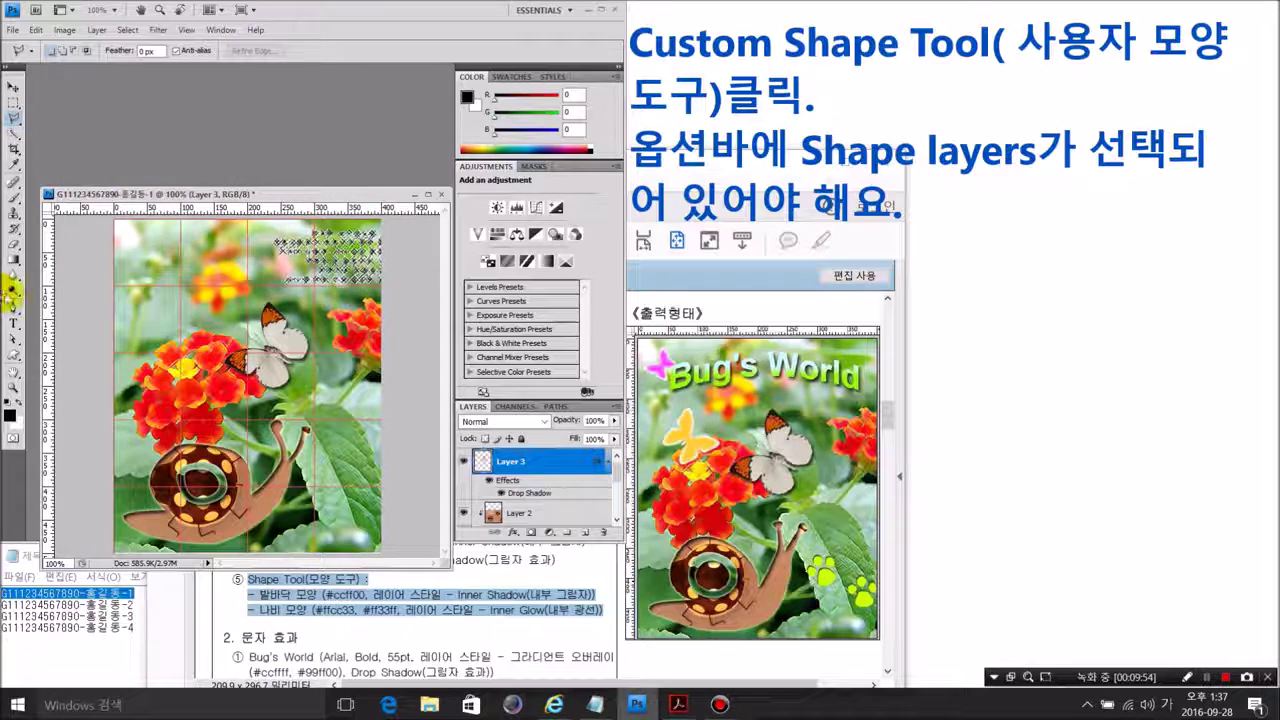
Draw a paw-prints custom shape as a shape layer on the leaf beside the snail, centred near X 326, Y 420 px
left_click(13, 355)
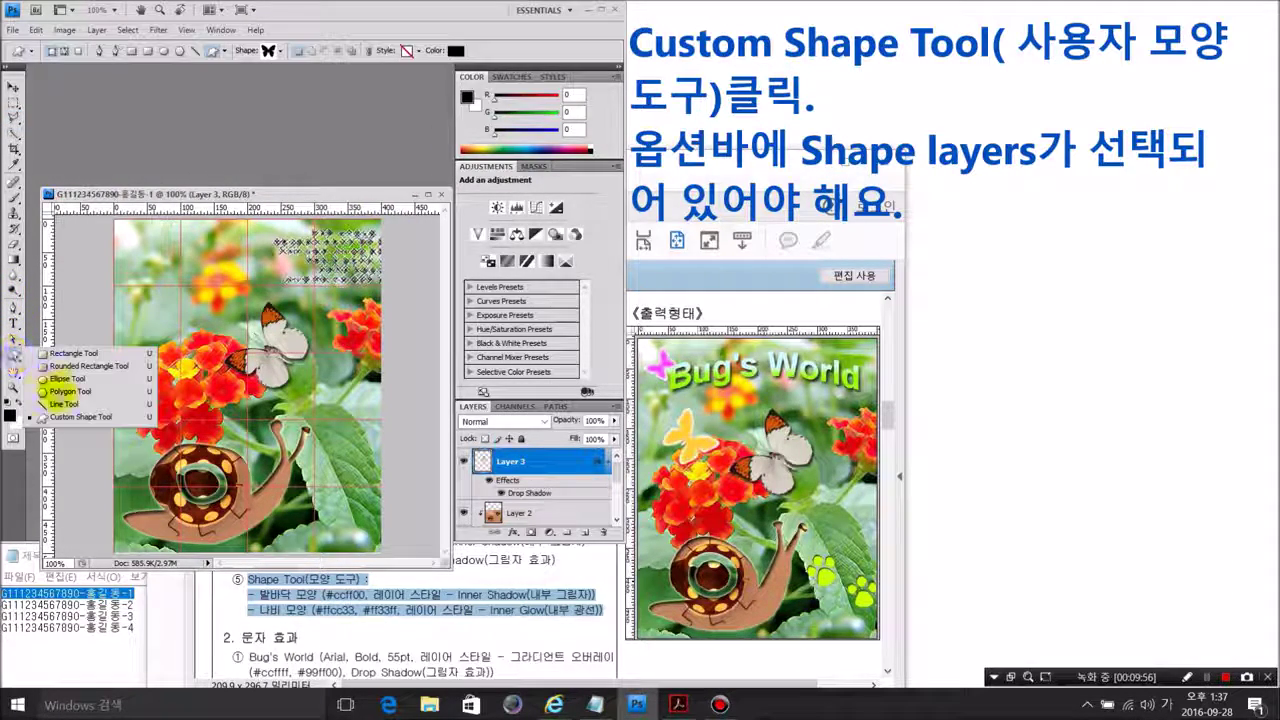
left_click(66, 412)
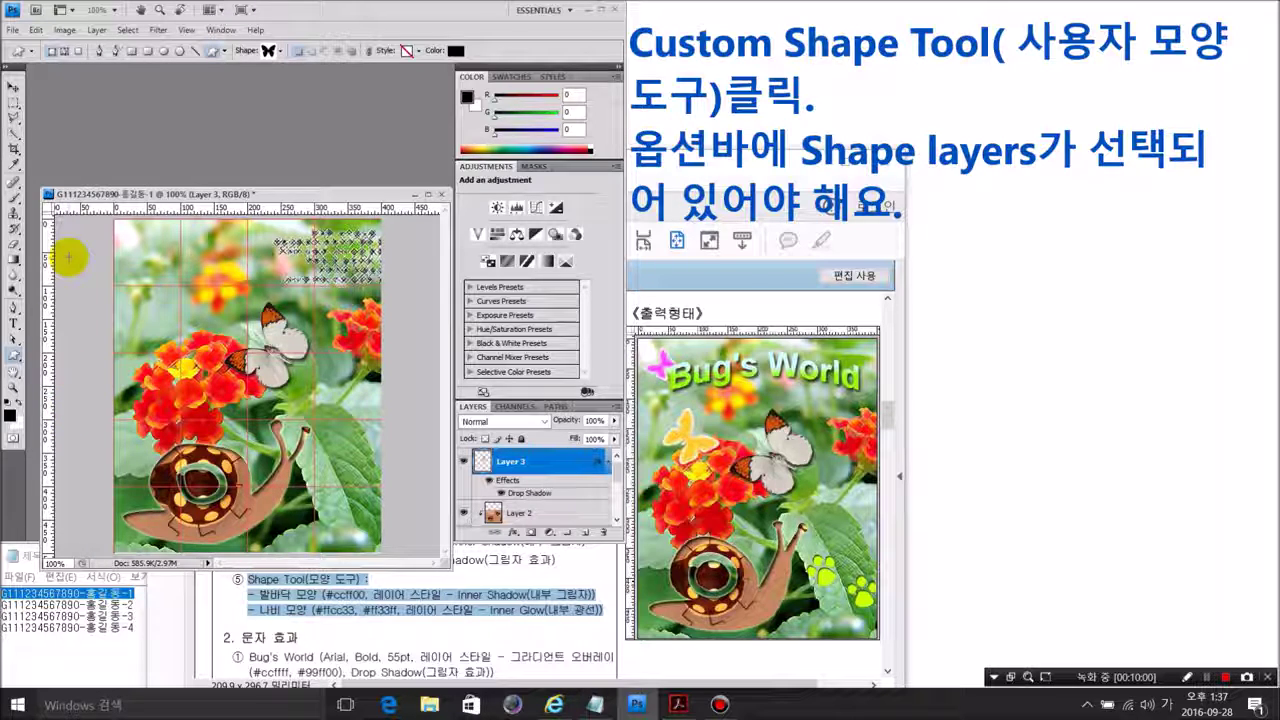
left_click(268, 50)
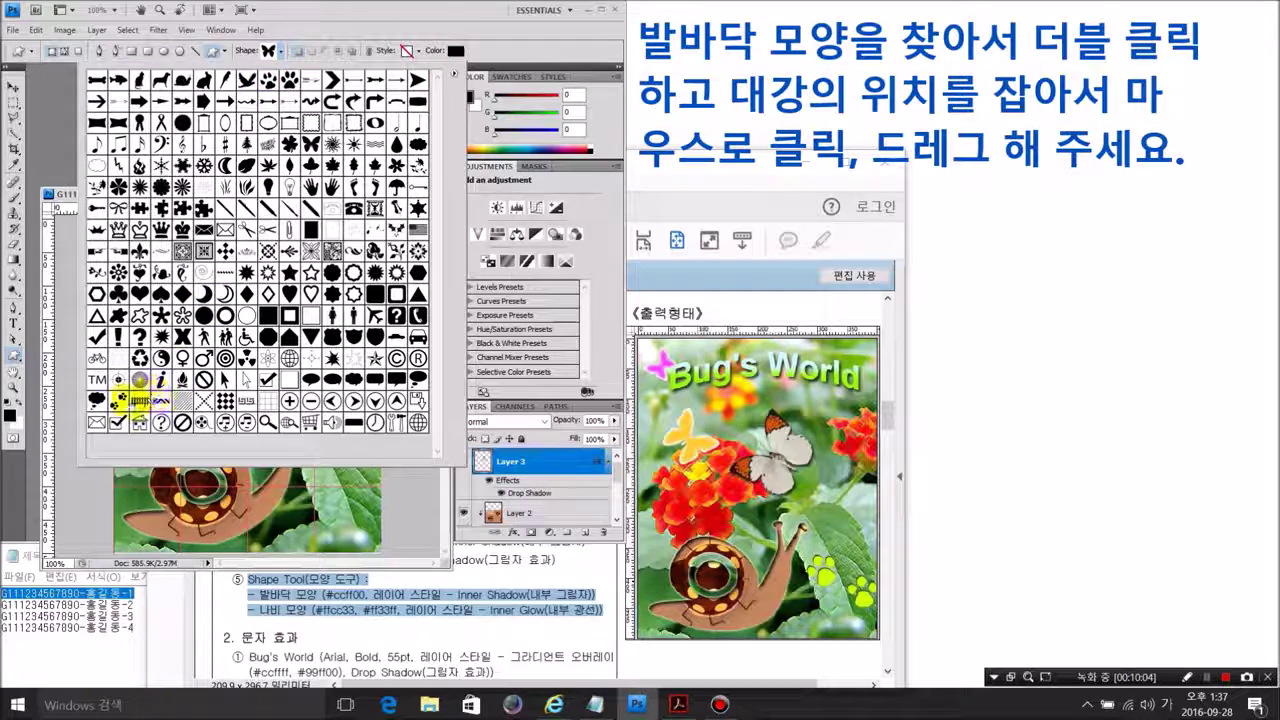
left_click(118, 400)
double_click(118, 400)
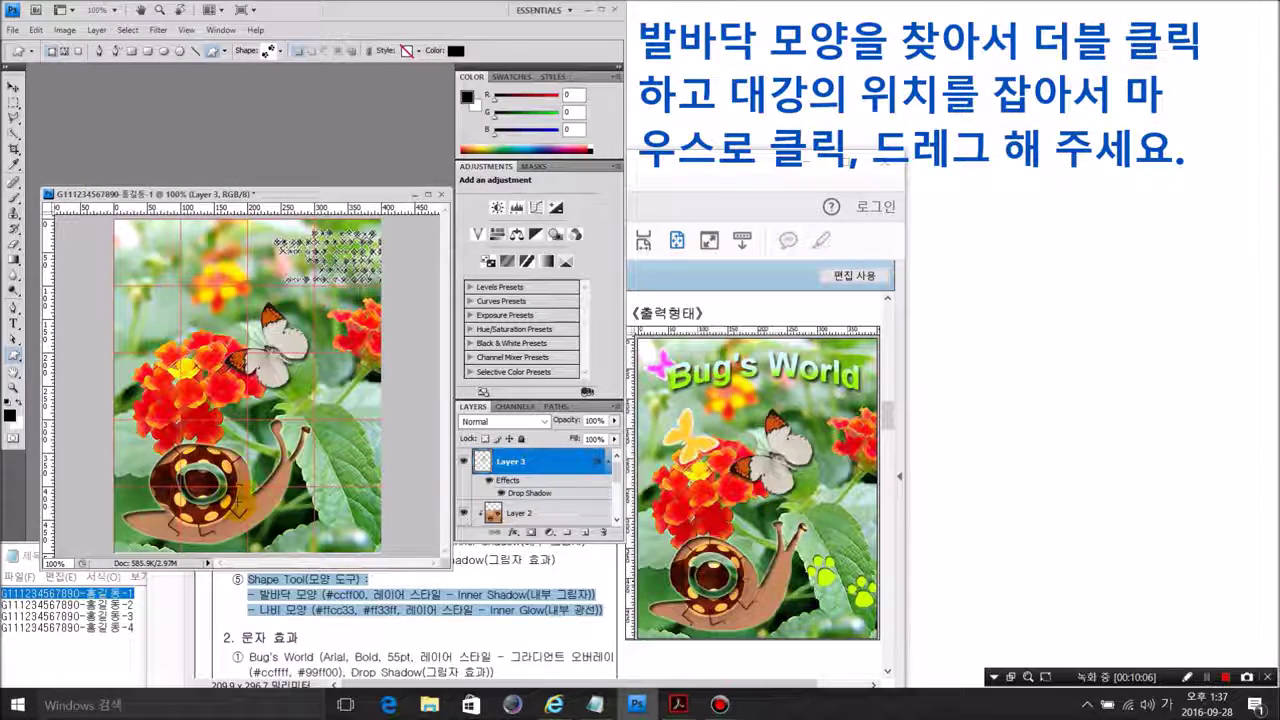
left_click_drag(302, 484, 368, 530)
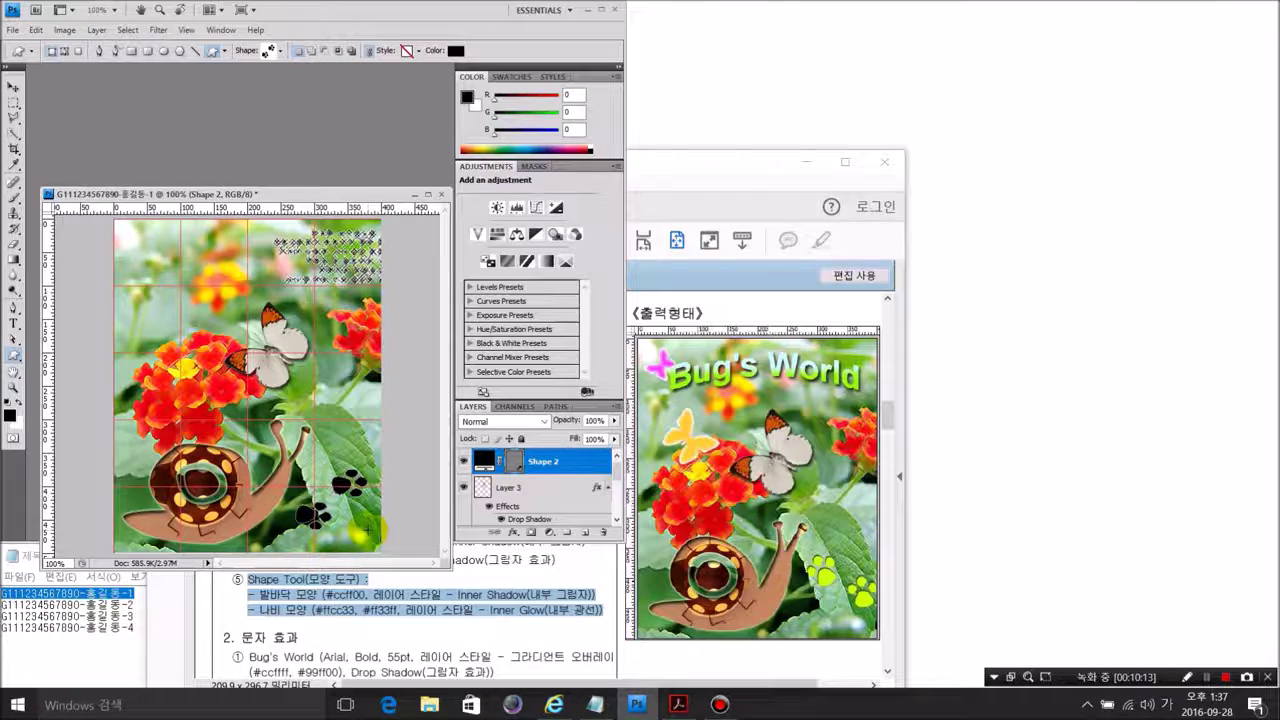
Free Transform the paw prints: rotate about -105.1°, scale the width to 95.2%, and move them near X 343, Y 405 px on the leaf
key("ctrl+t")
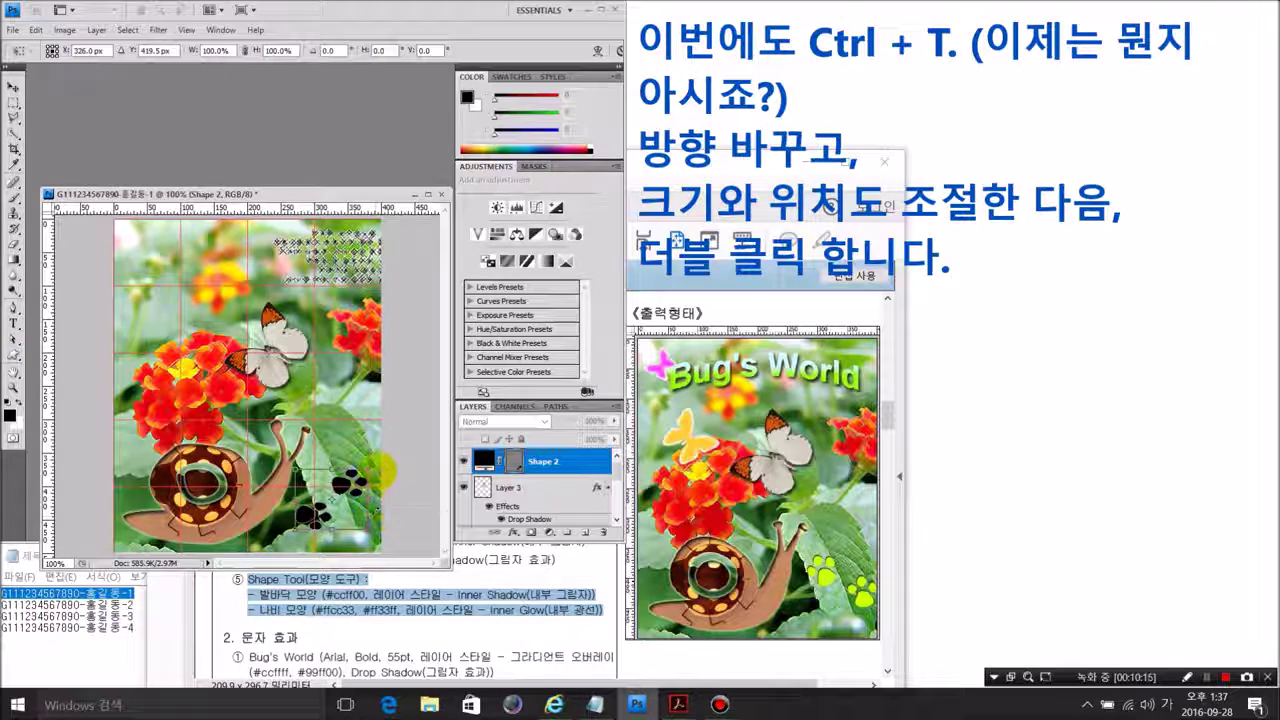
left_click_drag(375, 462, 245, 423)
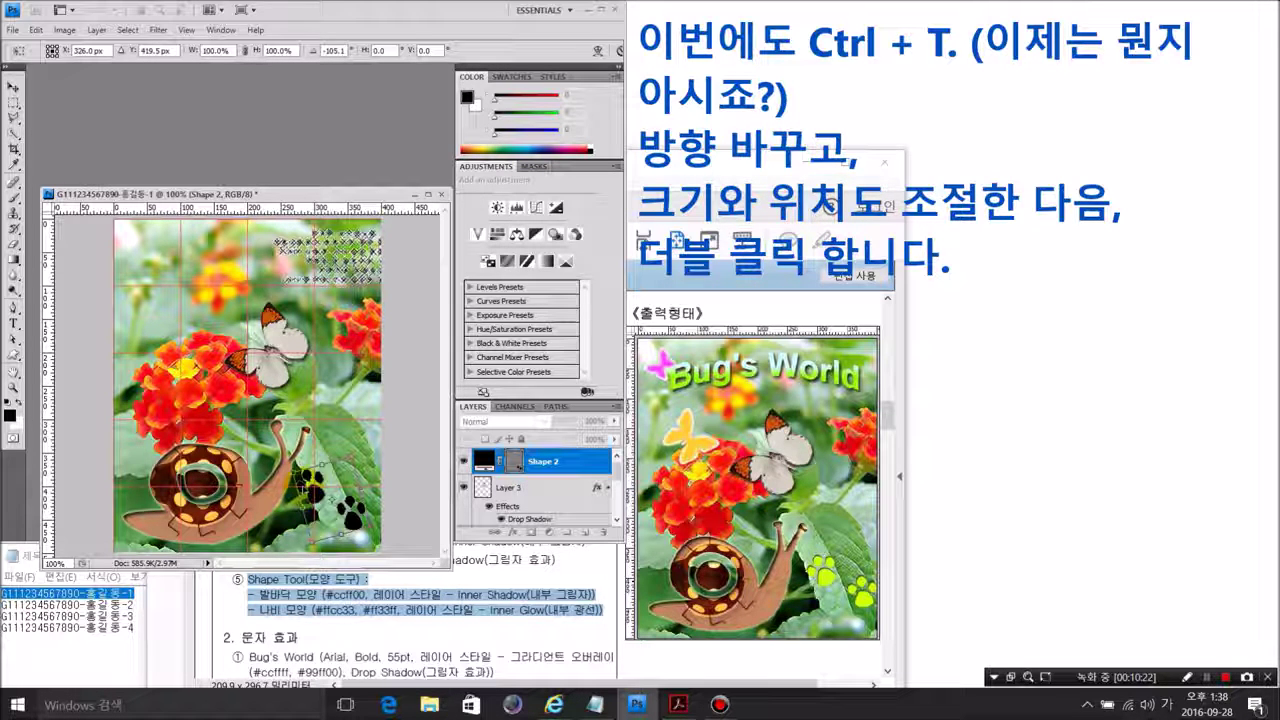
left_click_drag(319, 466, 321, 471)
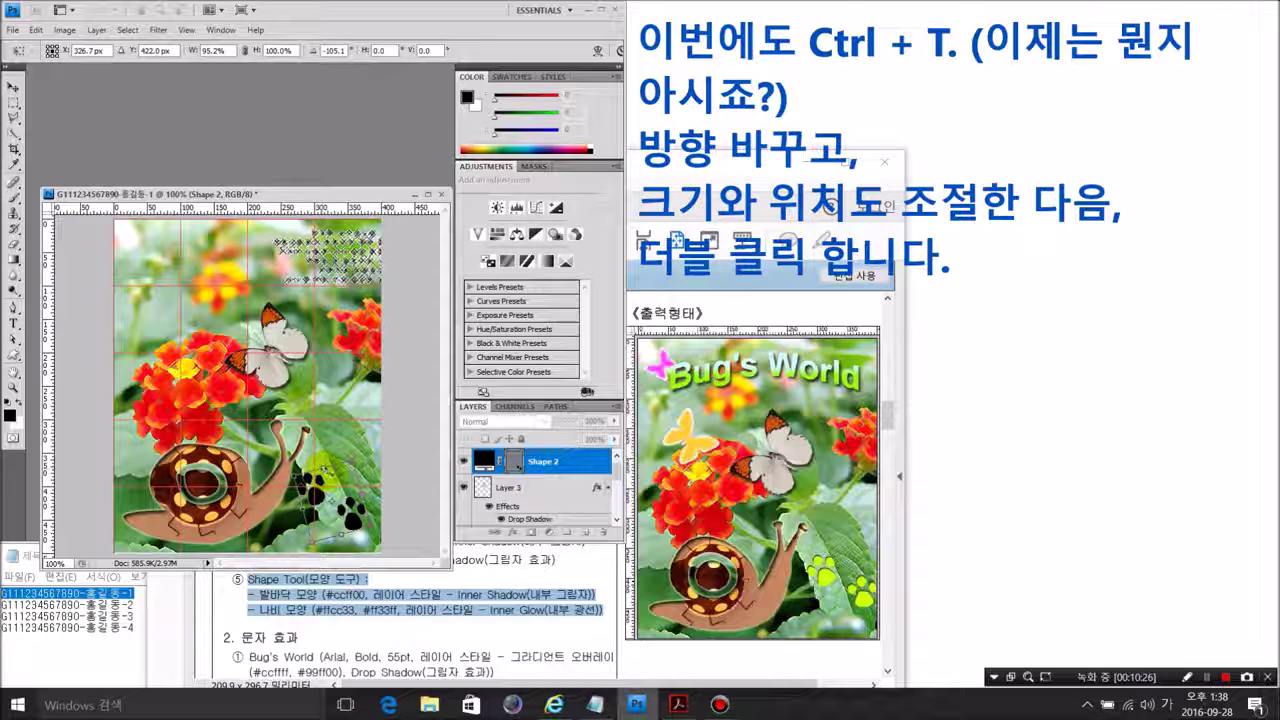
left_click_drag(340, 469, 345, 466)
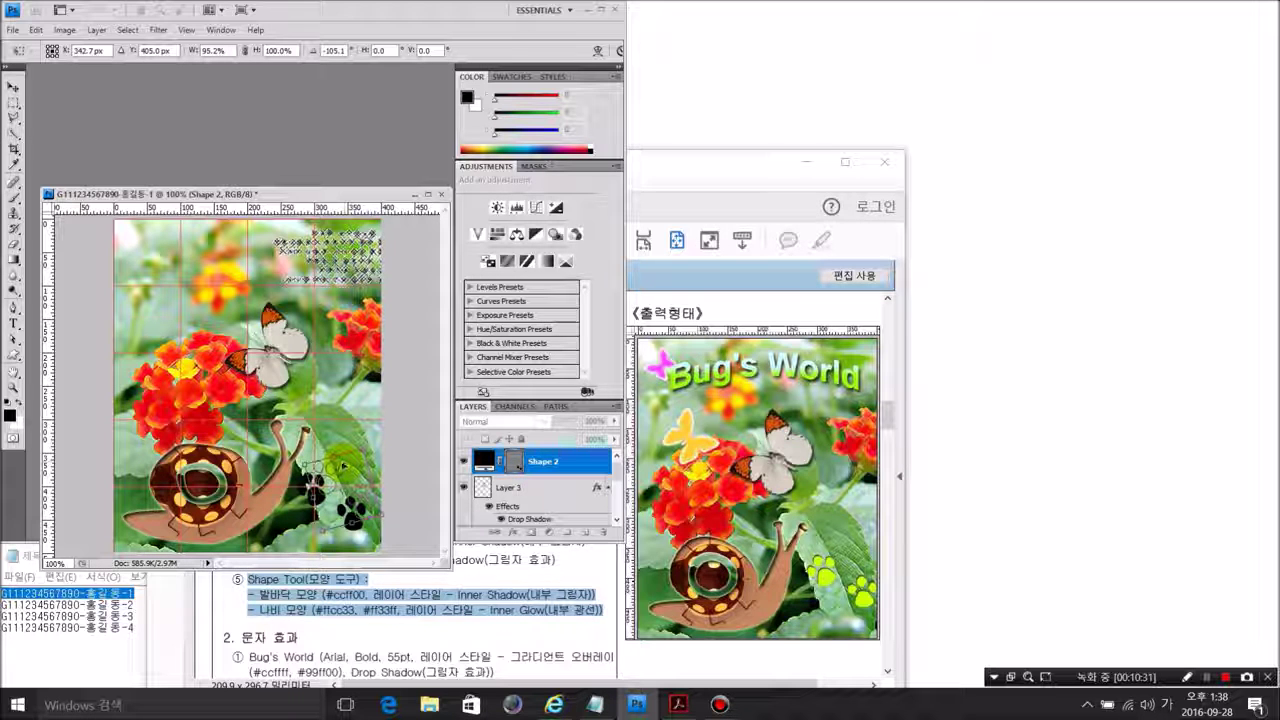
left_click_drag(342, 466, 344, 467)
key("Return")
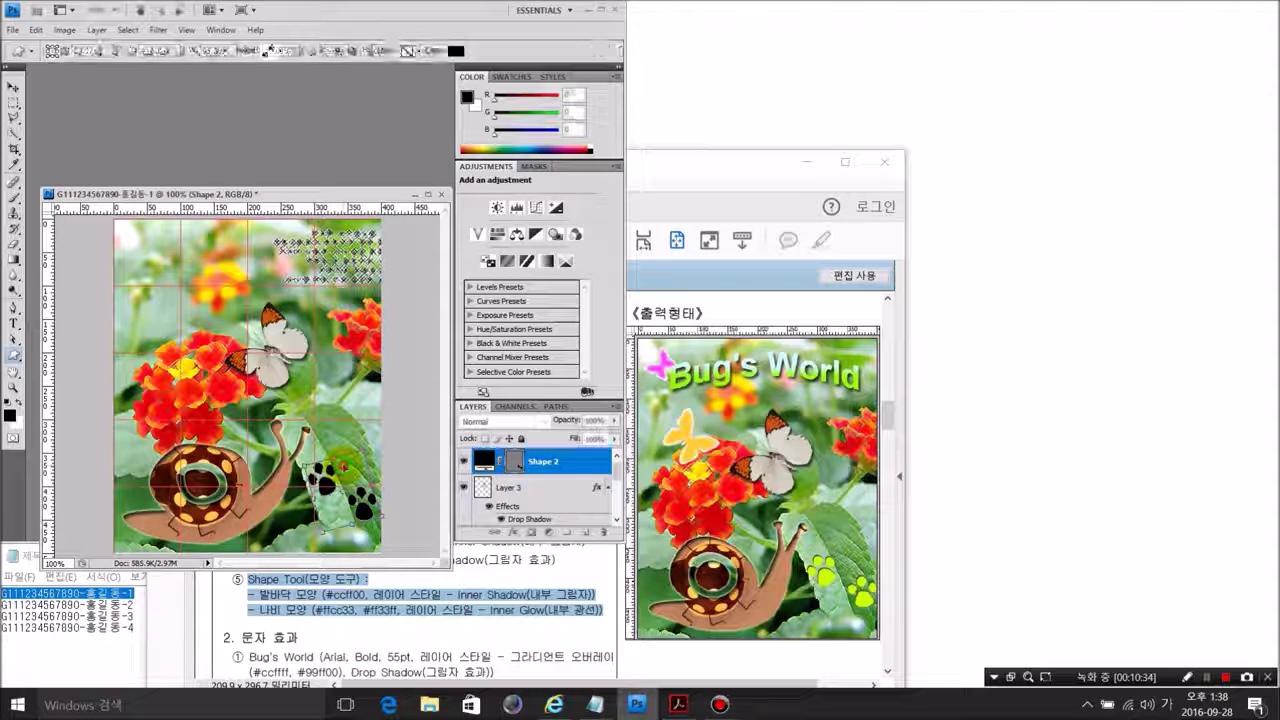
Set the paw-print shape's fill color to #ccff00
left_click(456, 50)
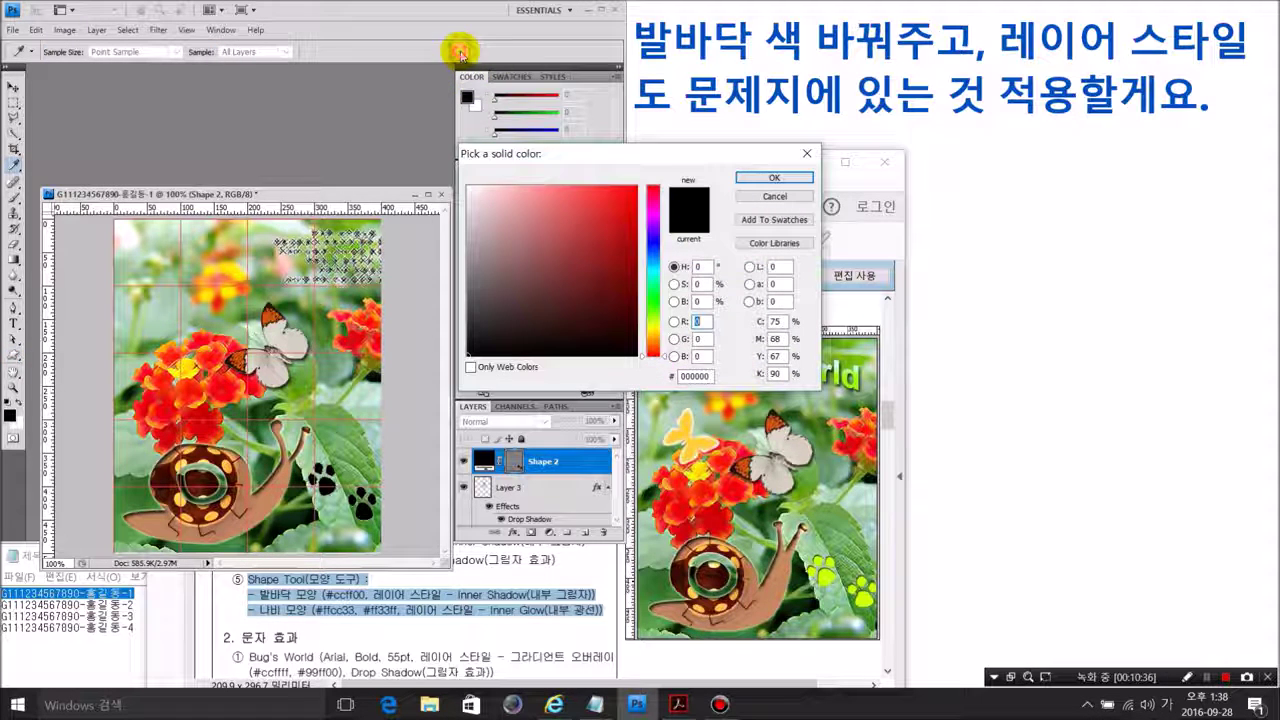
left_click(694, 375)
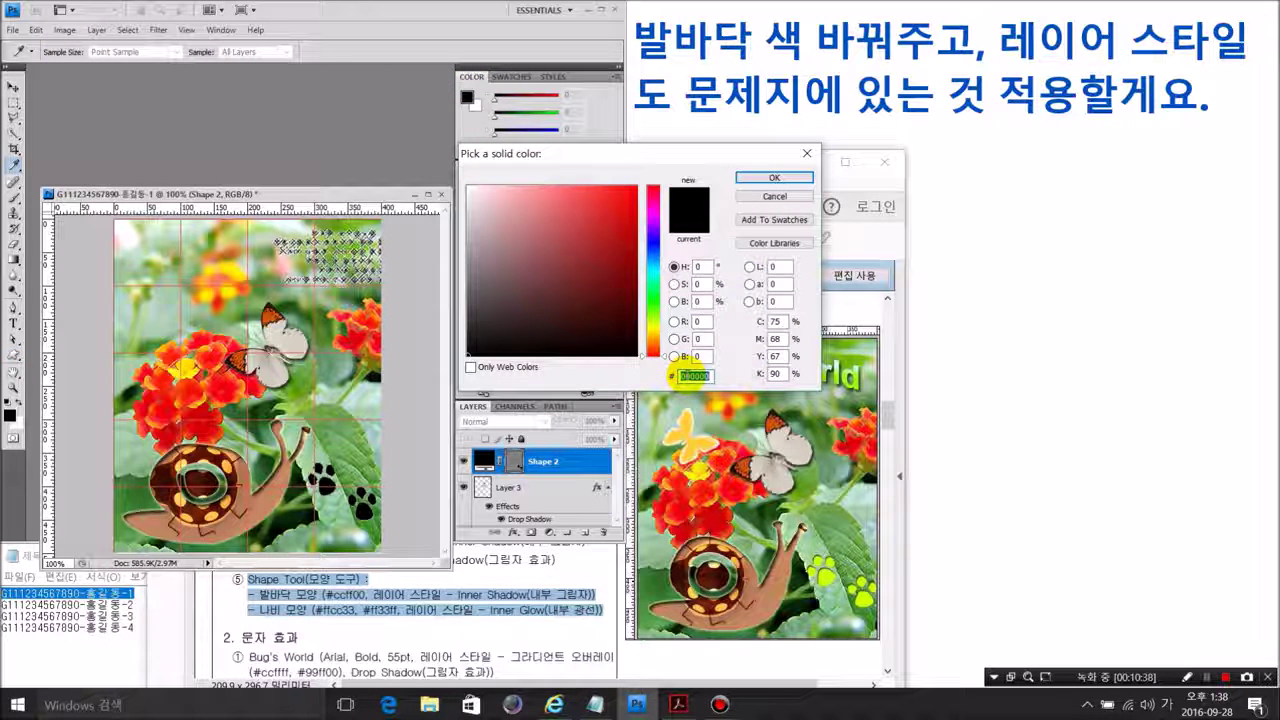
type("c")
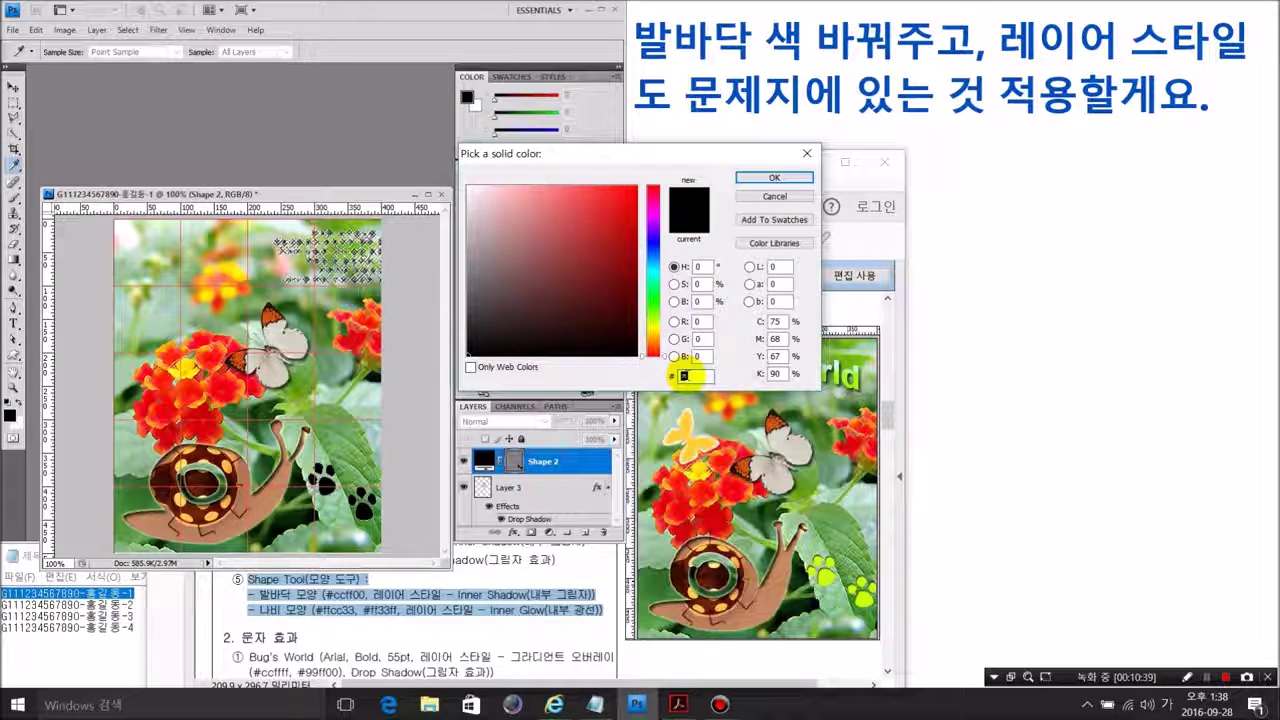
type("cff00")
key("Return")
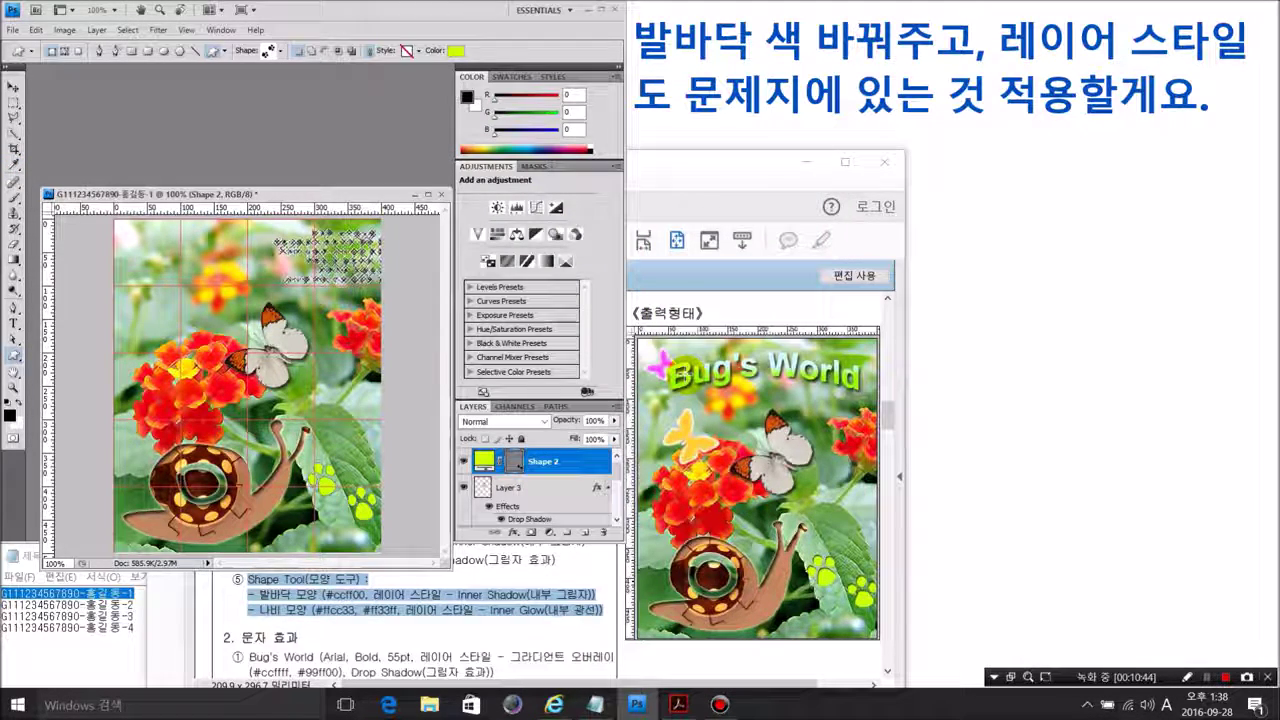
Add an Inner Shadow to the paw-print layer with distance 3 px and size 3 px
left_click(556, 465)
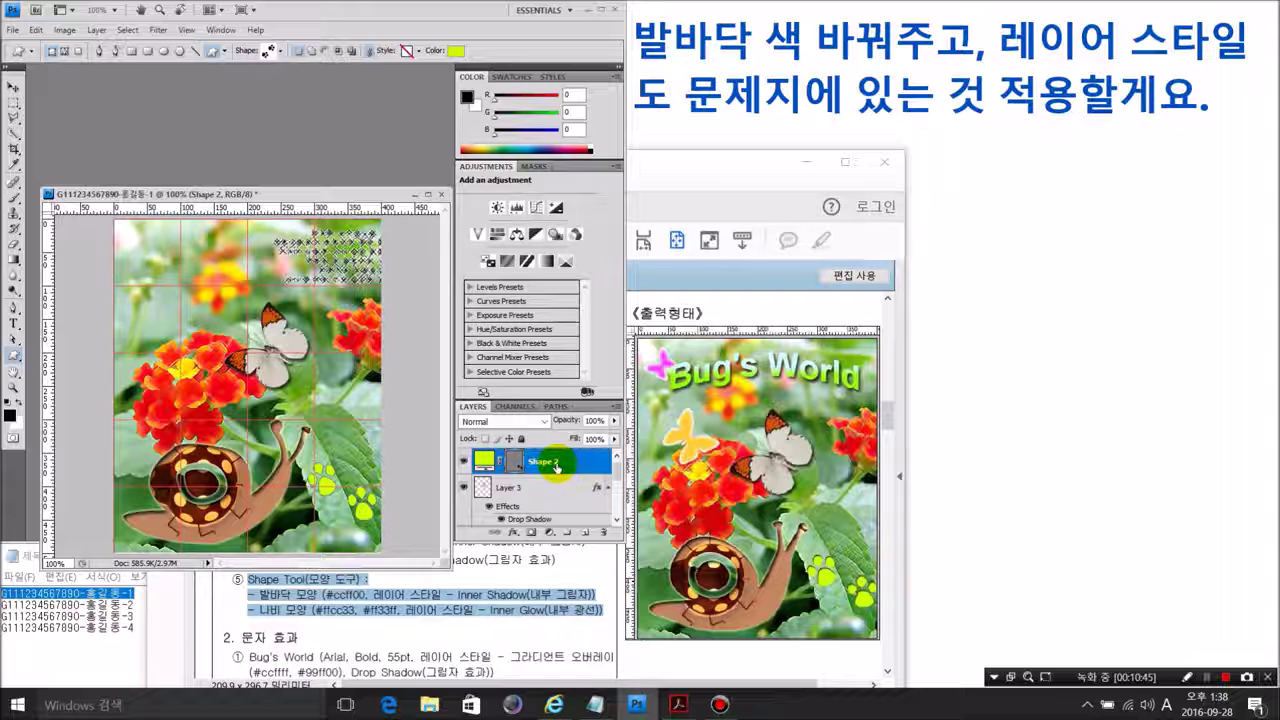
left_click(514, 535)
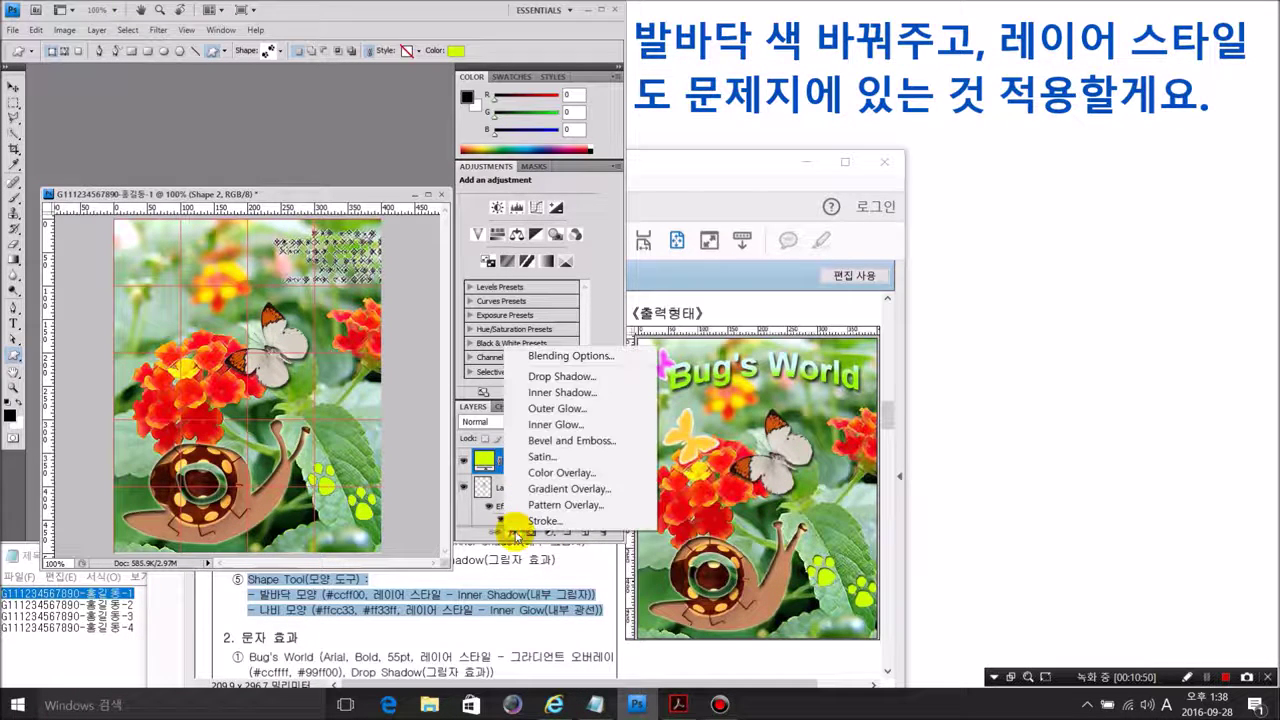
left_click(558, 397)
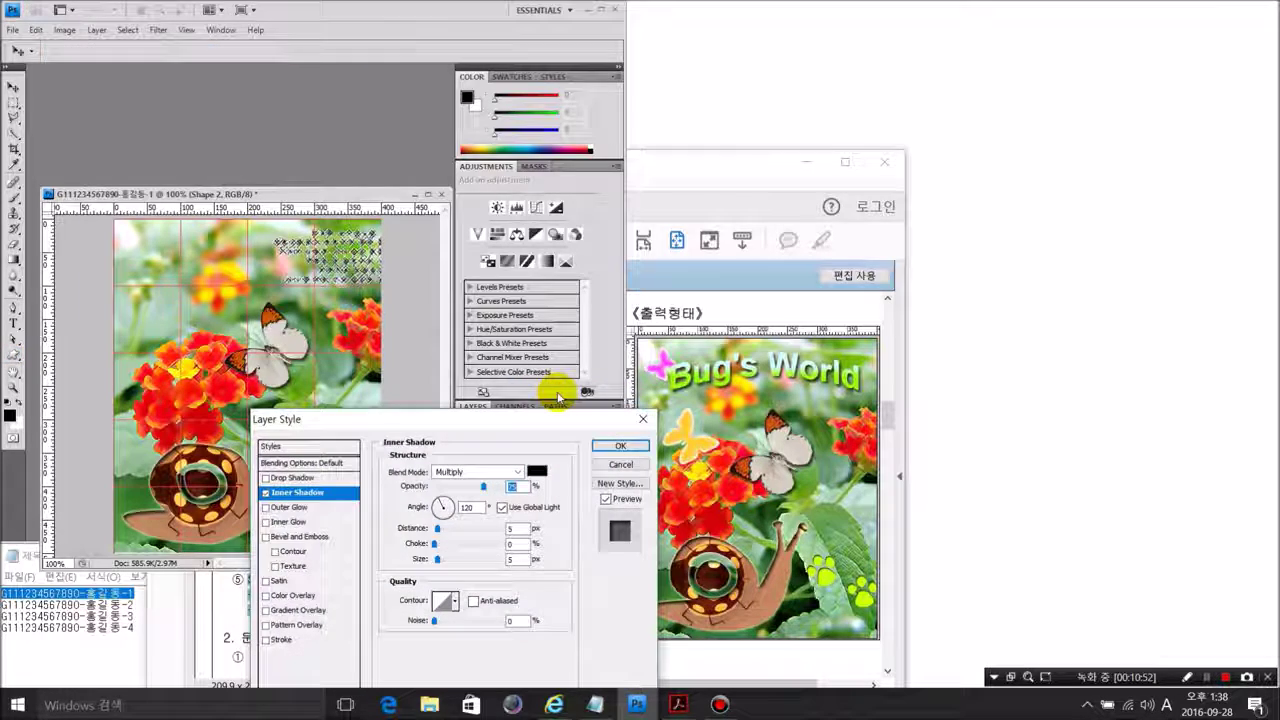
left_click_drag(564, 348, 712, 37)
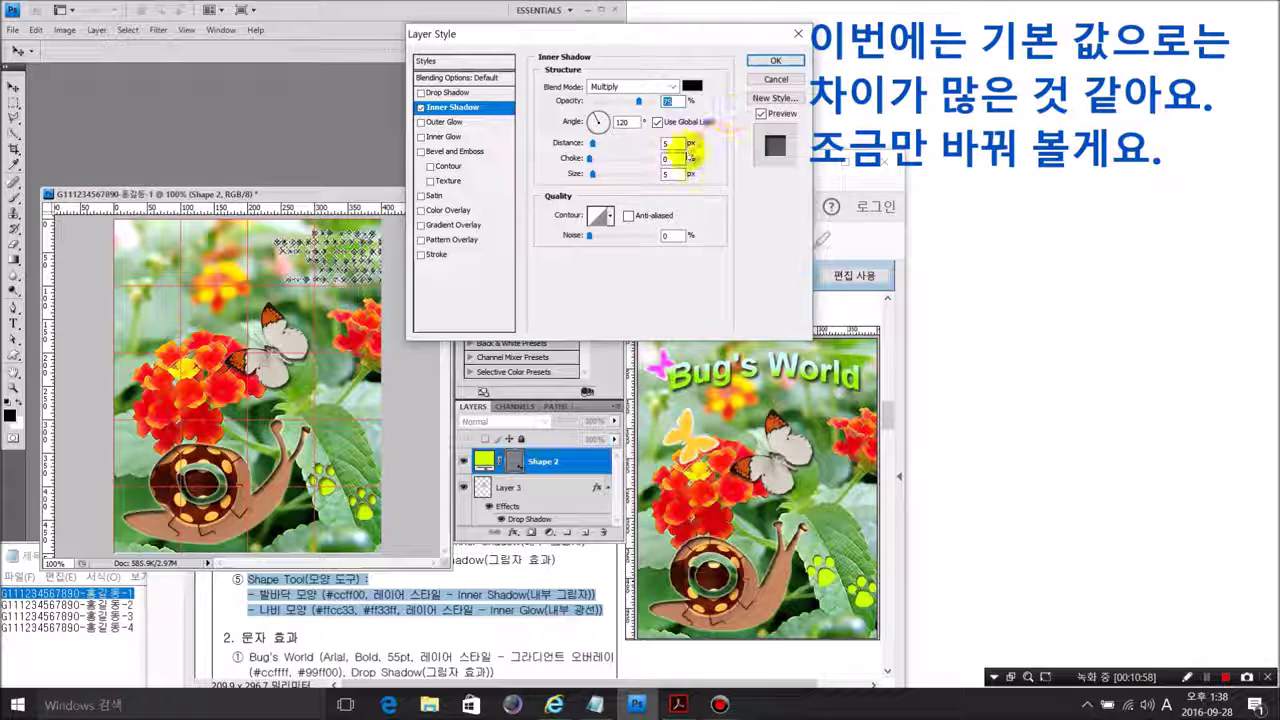
left_click_drag(677, 144, 646, 146)
double_click(668, 174)
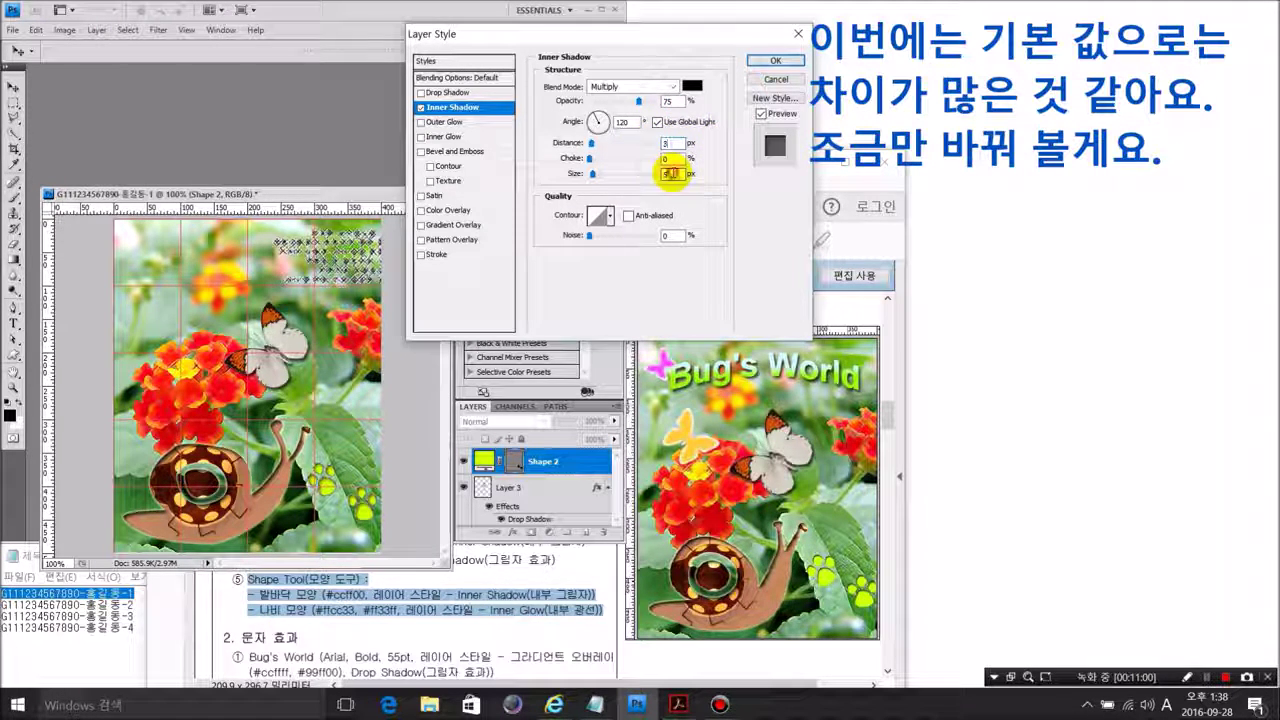
type("3")
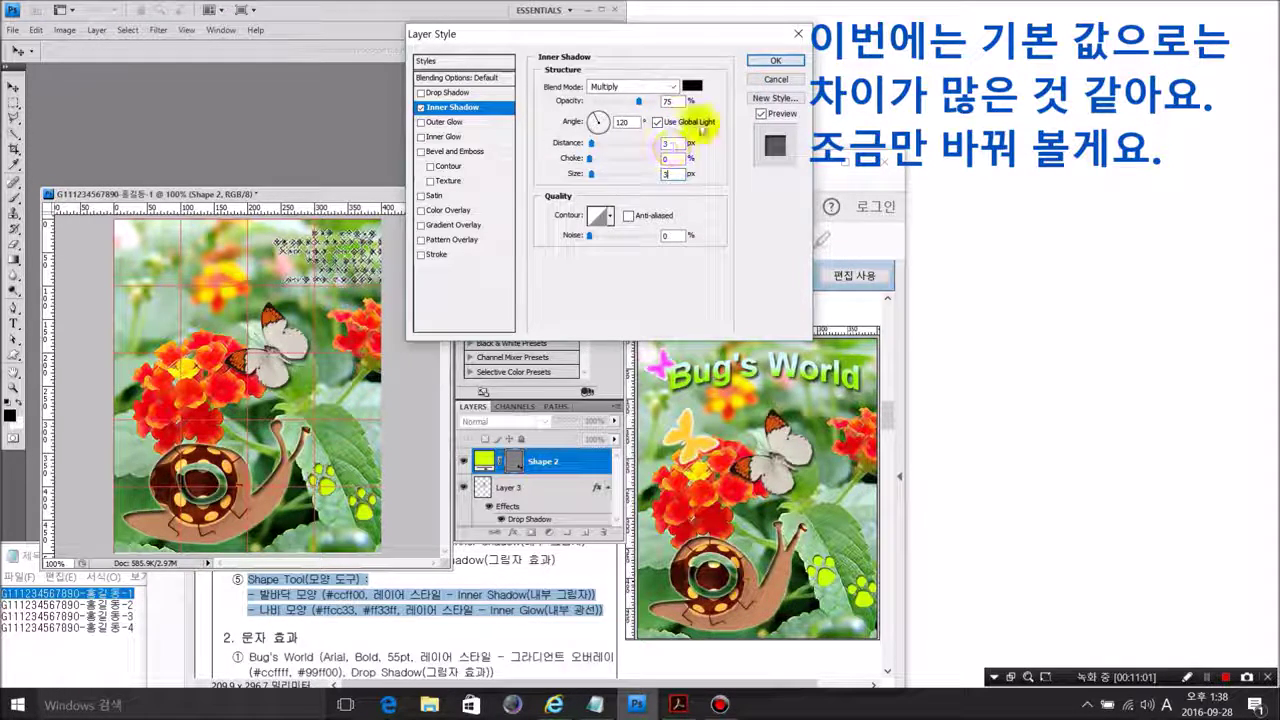
left_click(773, 62)
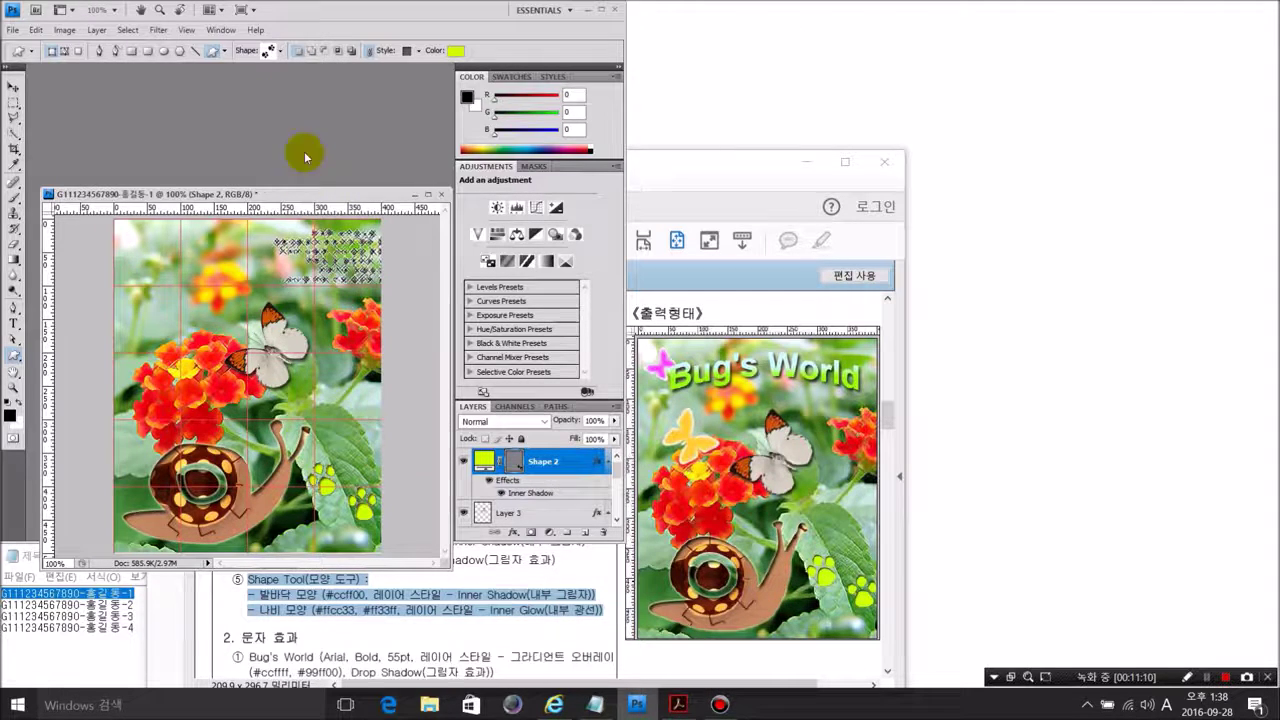
Draw a butterfly custom shape over the upper-left edge of the large red flower cluster
left_click(279, 50)
left_click(311, 141)
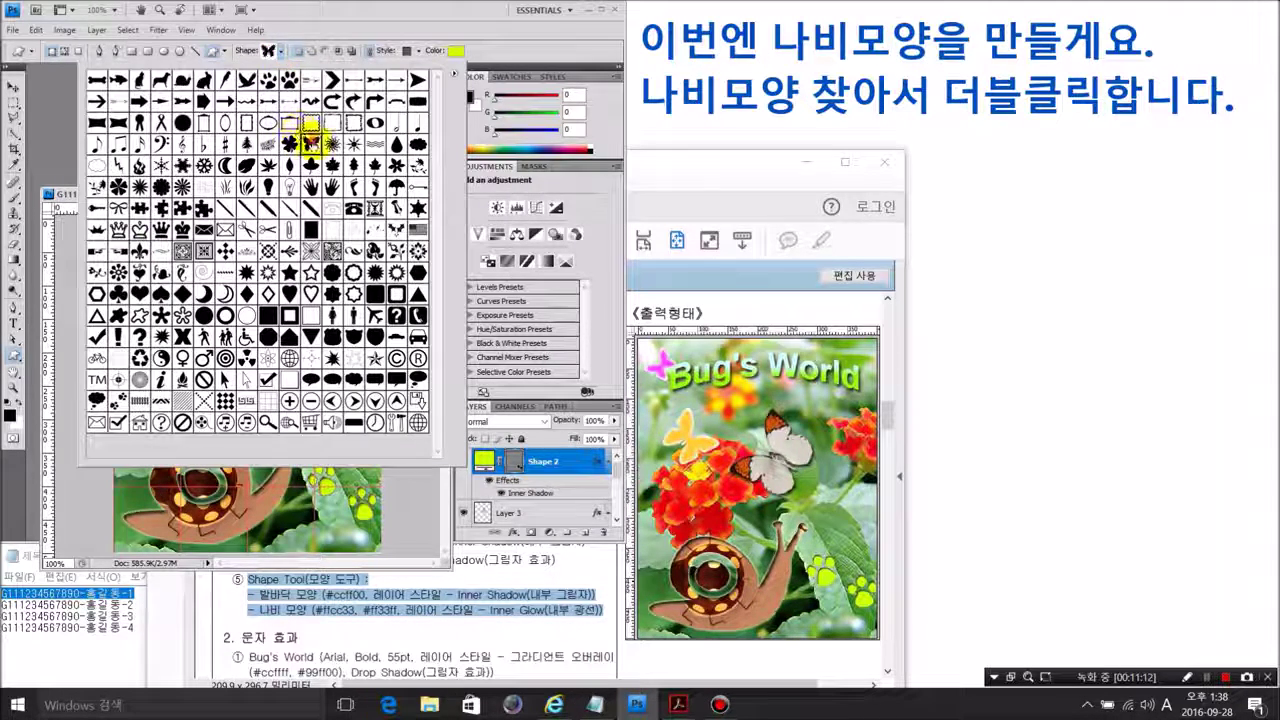
double_click(311, 141)
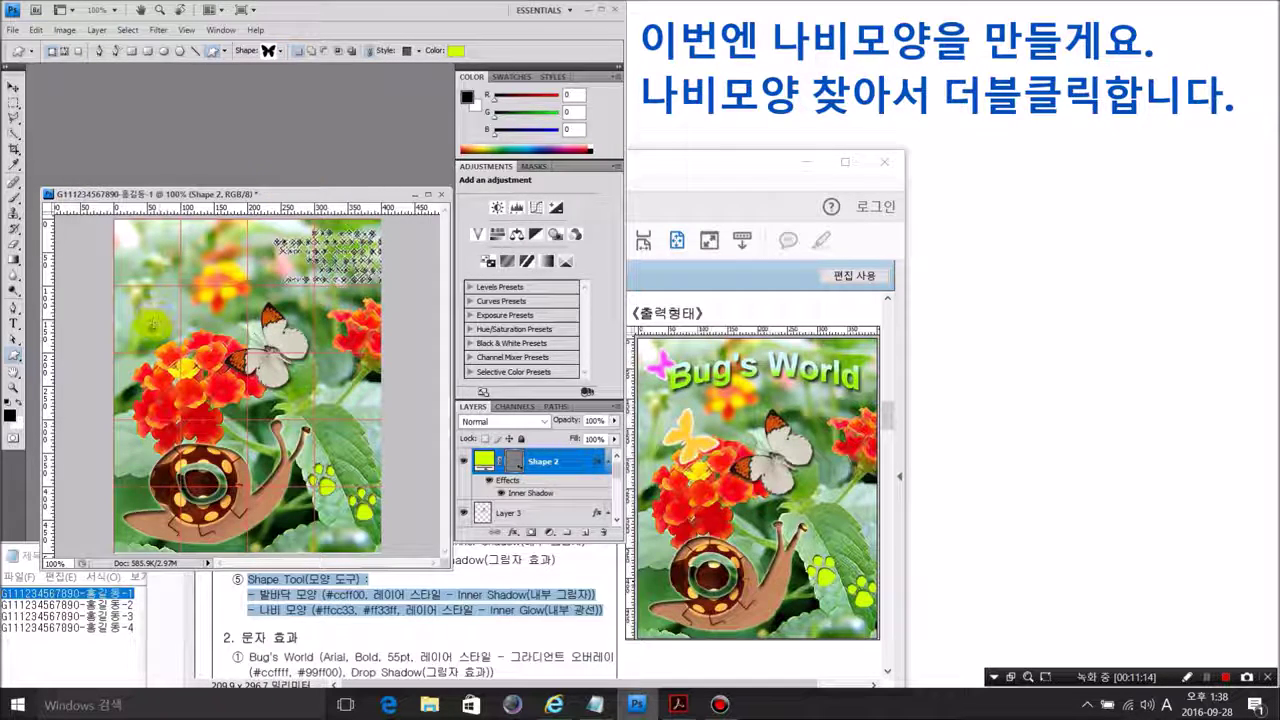
left_click_drag(144, 328, 200, 372)
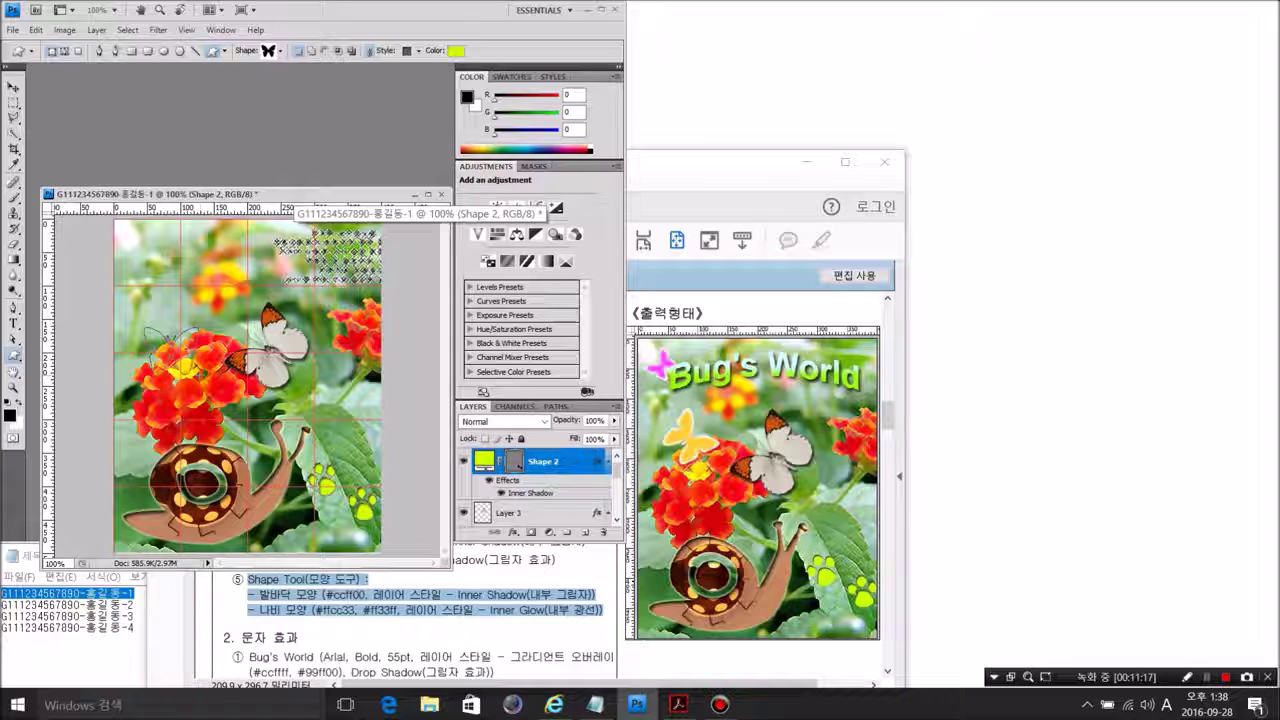
left_click_drag(200, 373, 200, 374)
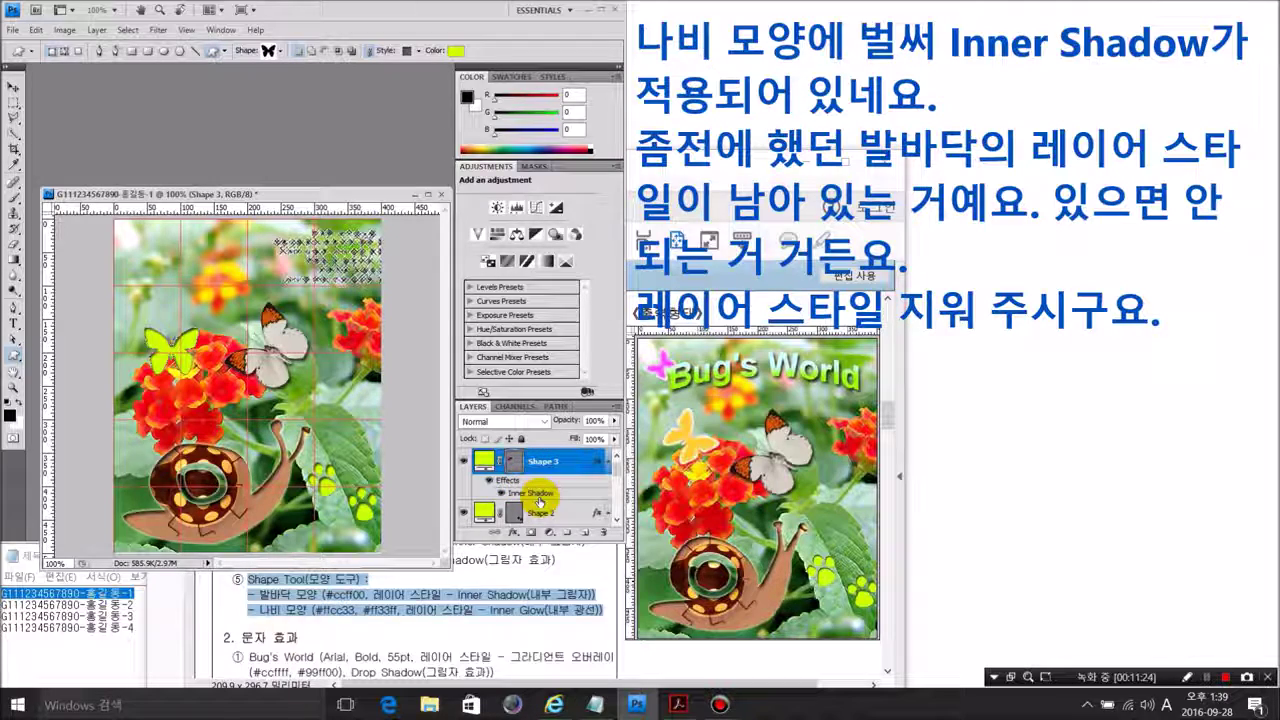
Clear the inherited layer style from the butterfly shape and set its fill color to #ffcc33
left_click(408, 55)
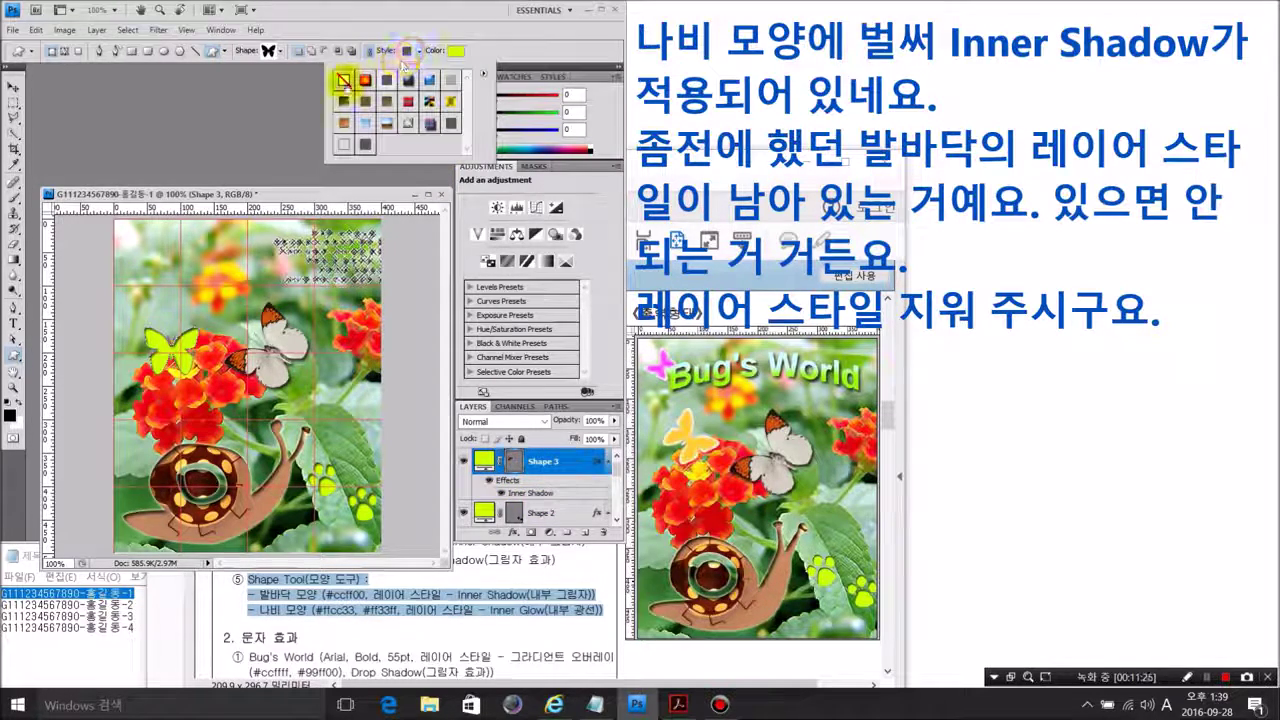
left_click(343, 80)
left_click(457, 50)
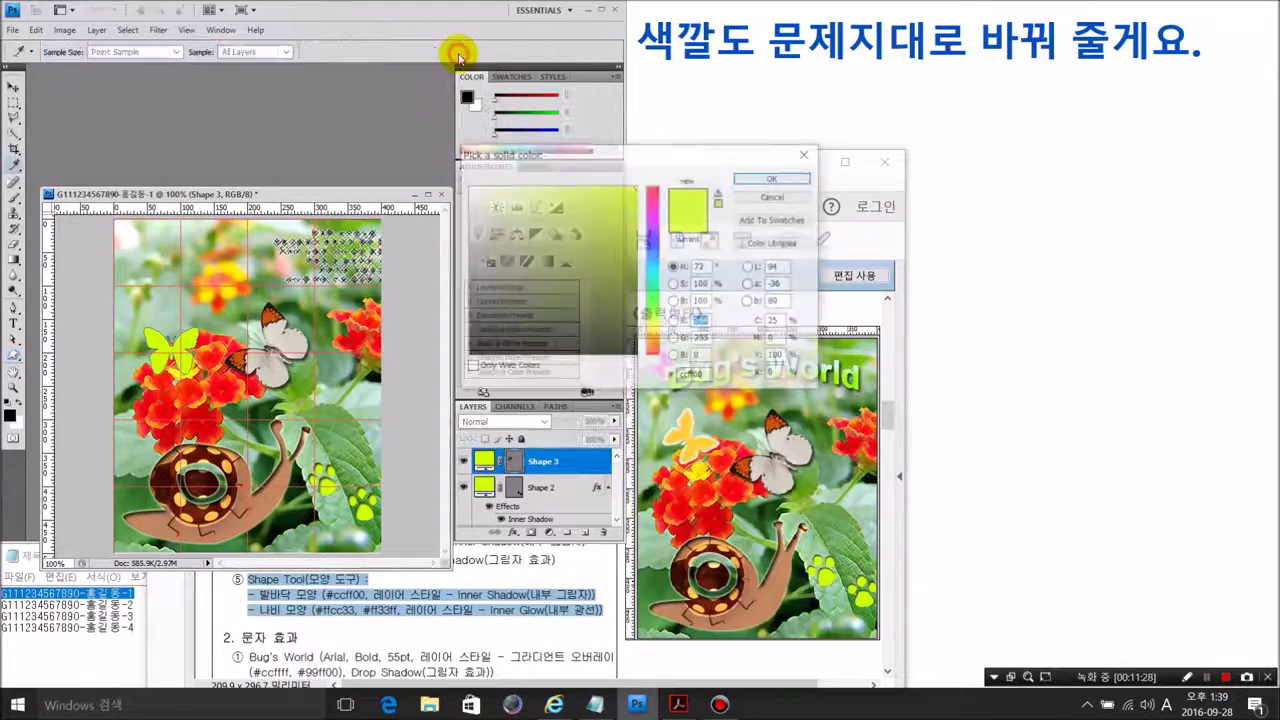
double_click(708, 377)
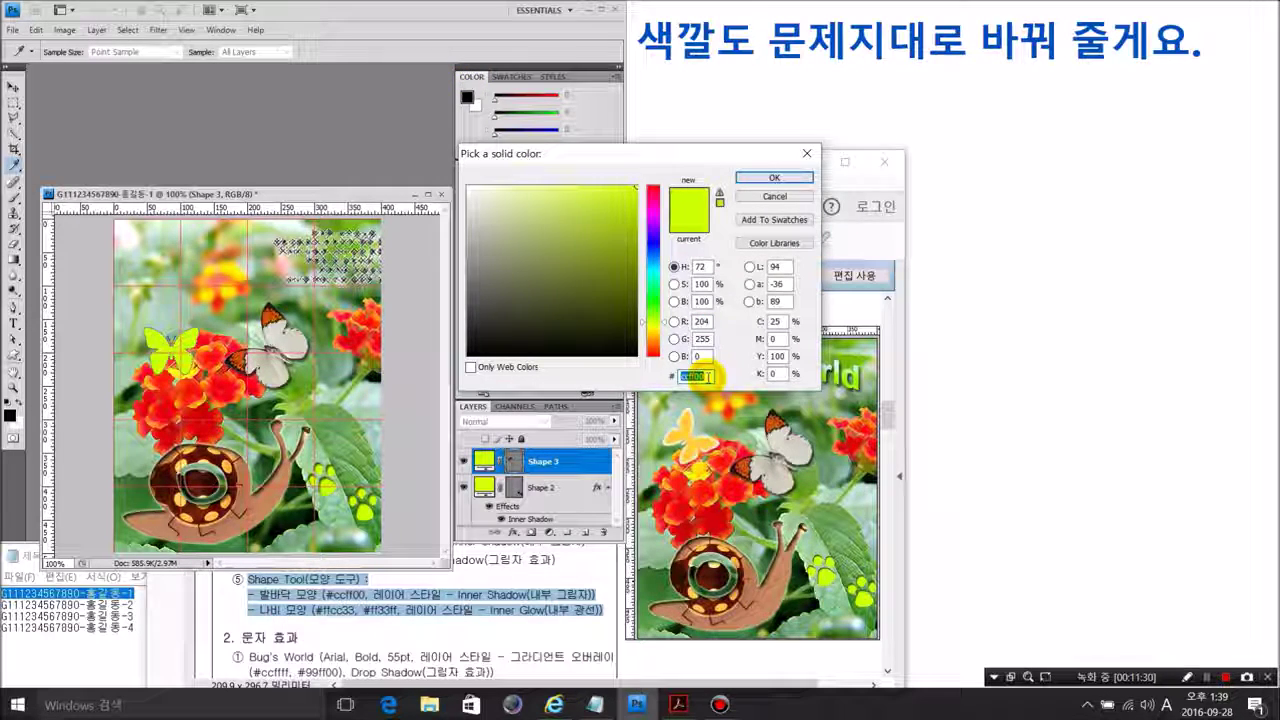
type("ffcc")
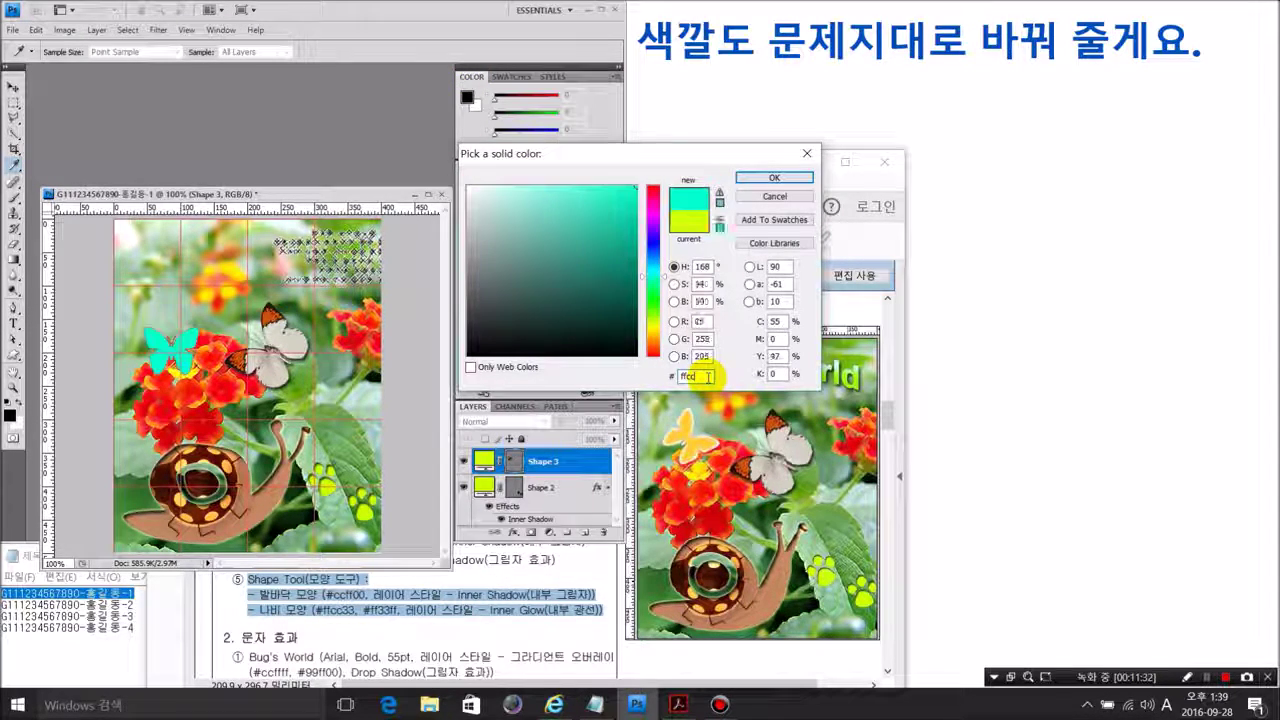
type("33")
key("Return")
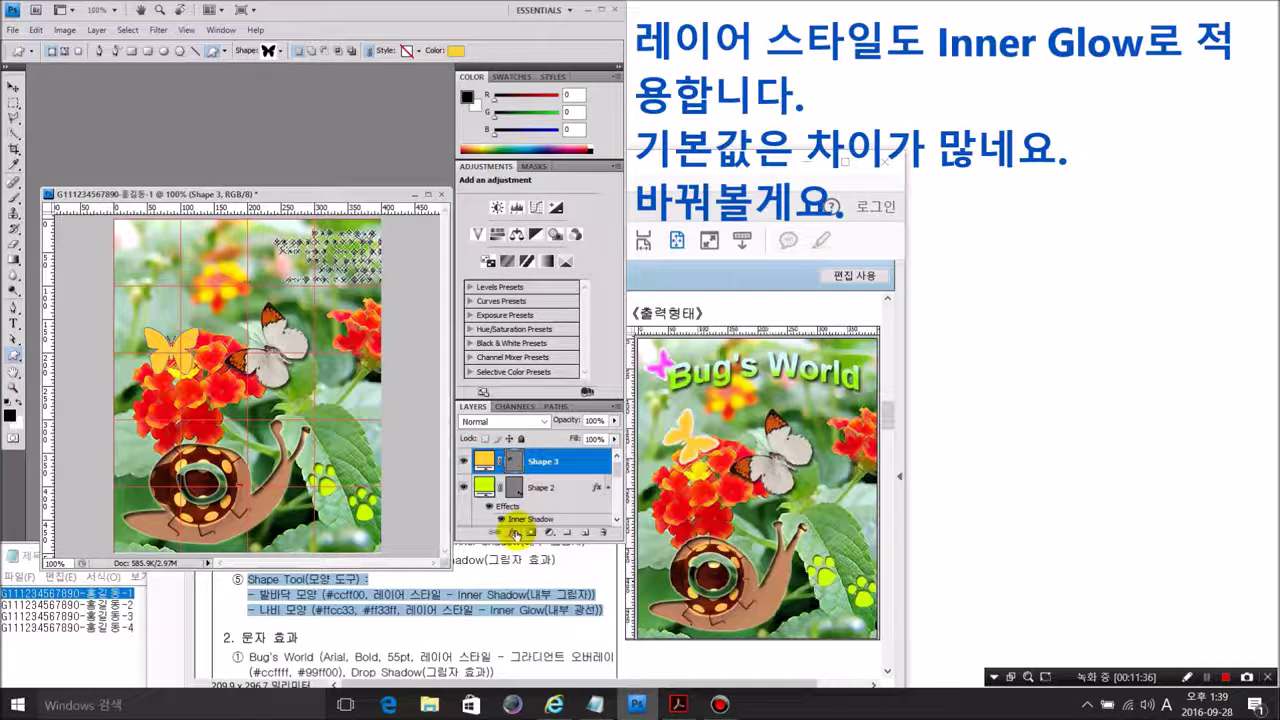
Add an Inner Glow to the yellow butterfly shape with opacity 100%, choke 4% and size 9 px
left_click(515, 533)
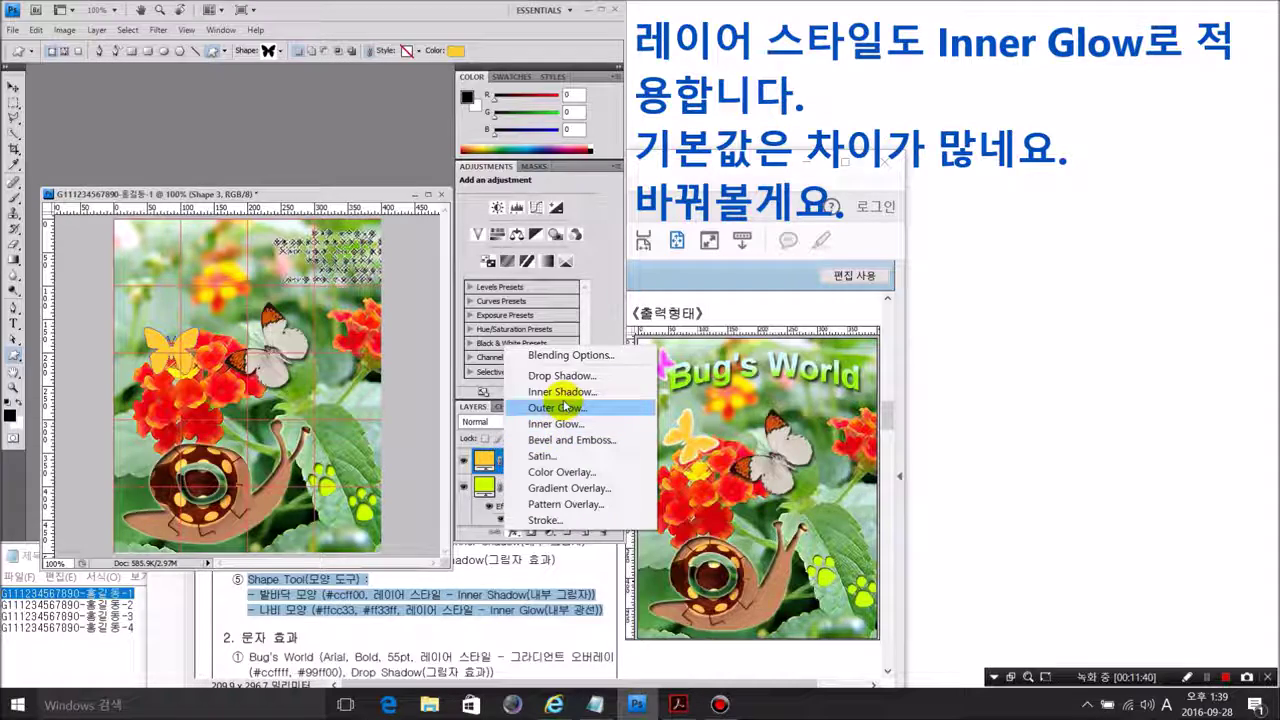
left_click(565, 425)
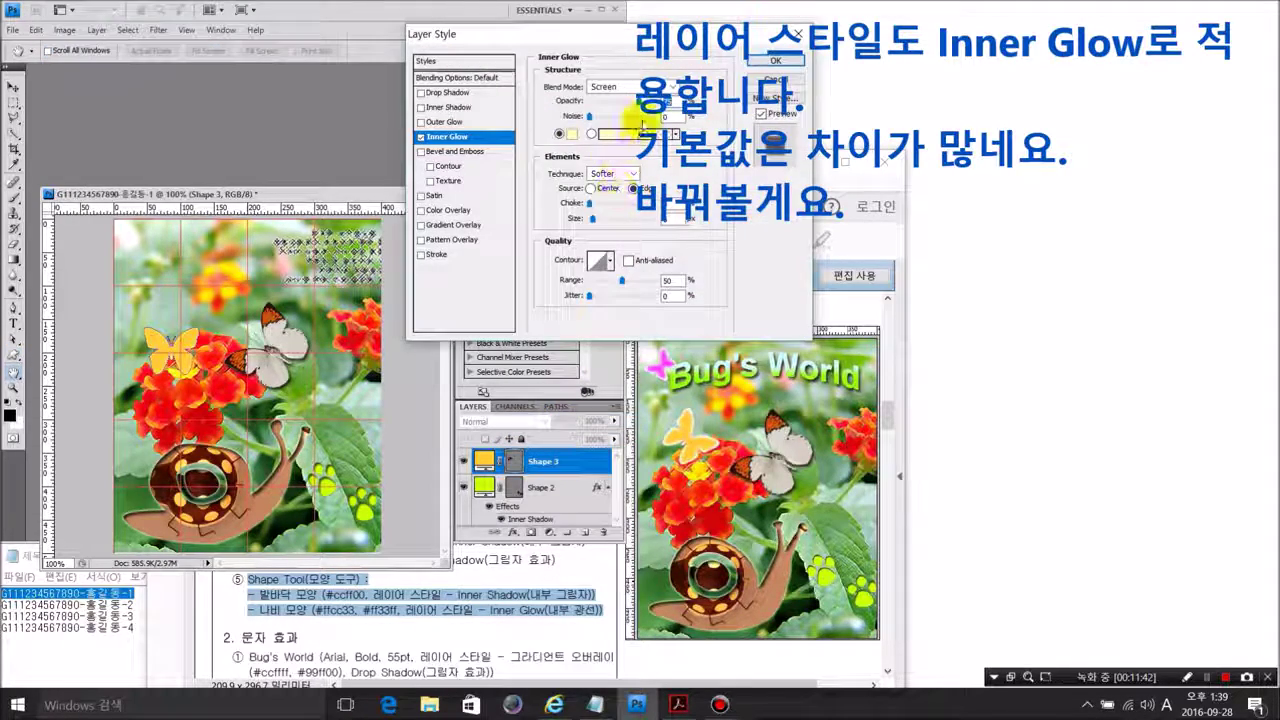
type("100")
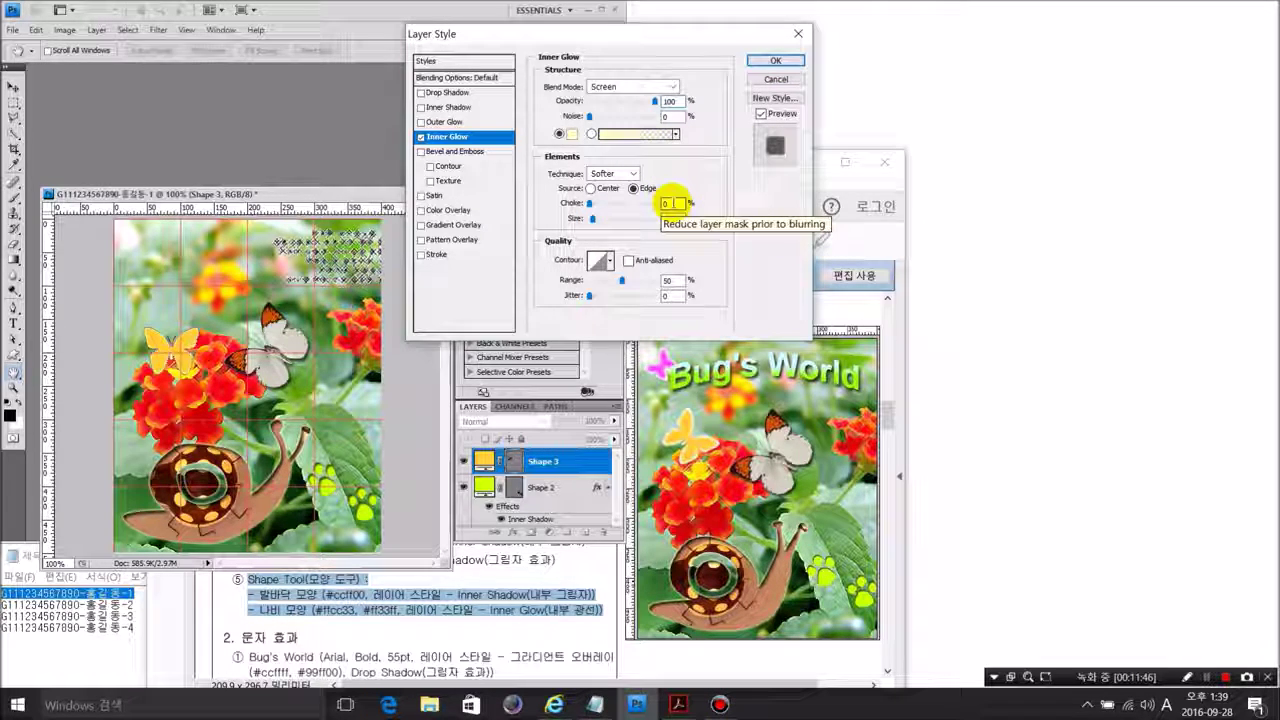
double_click(666, 203)
type("4")
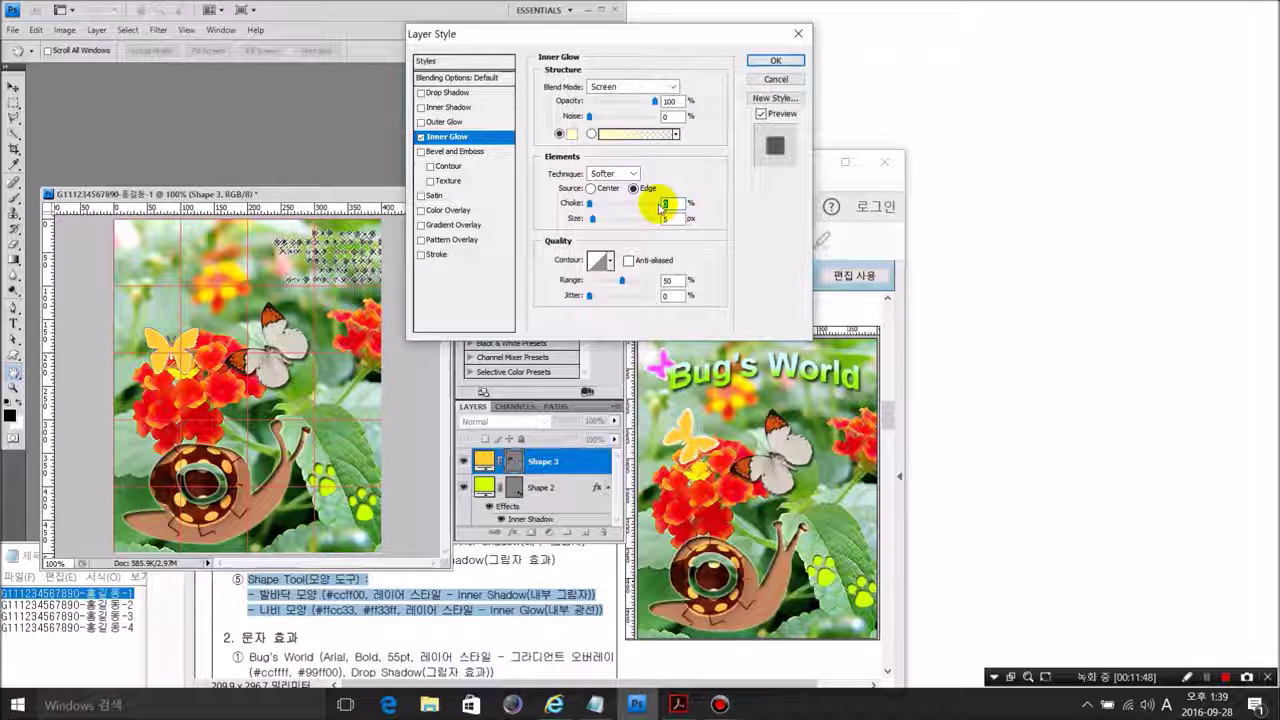
left_click_drag(678, 218, 654, 220)
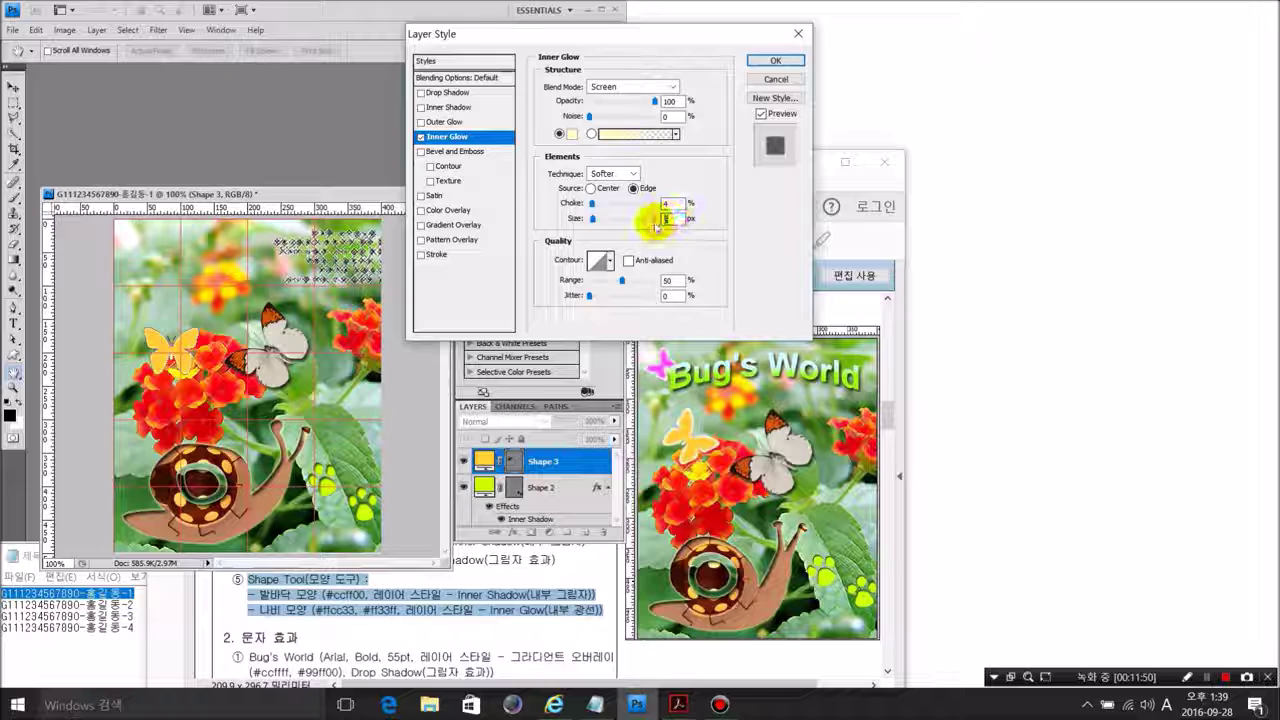
type("10")
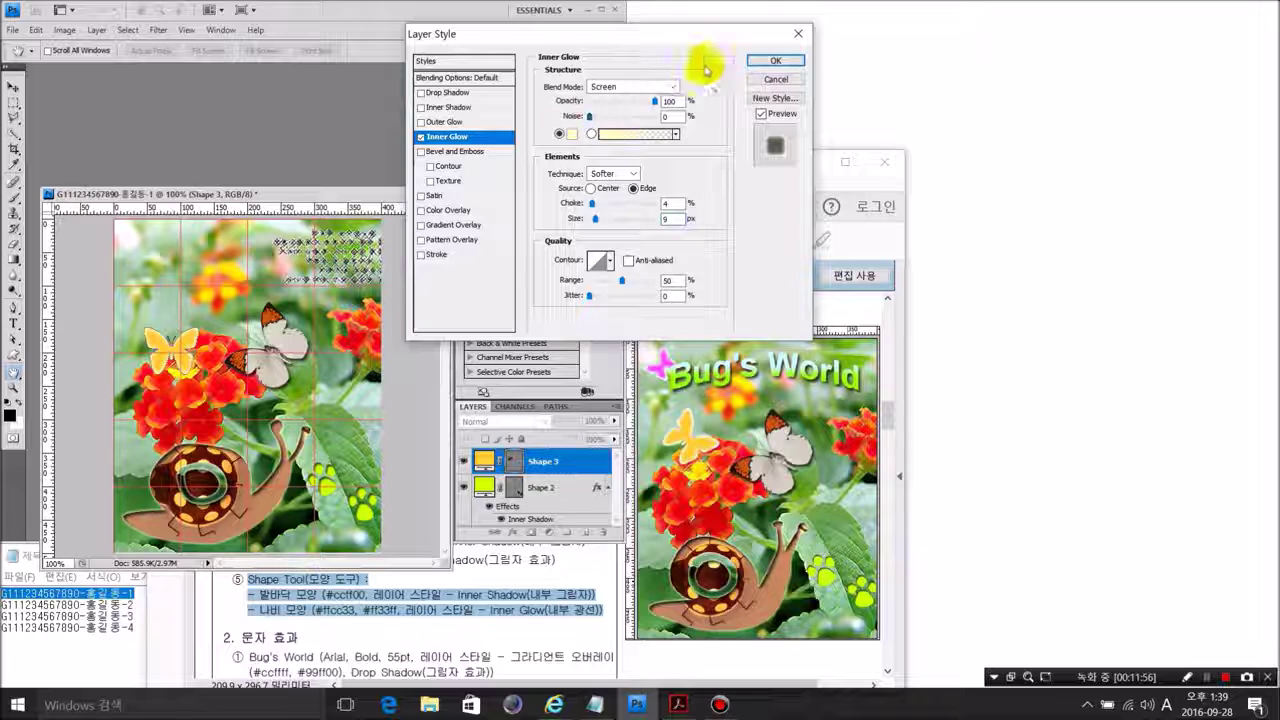
left_click(755, 60)
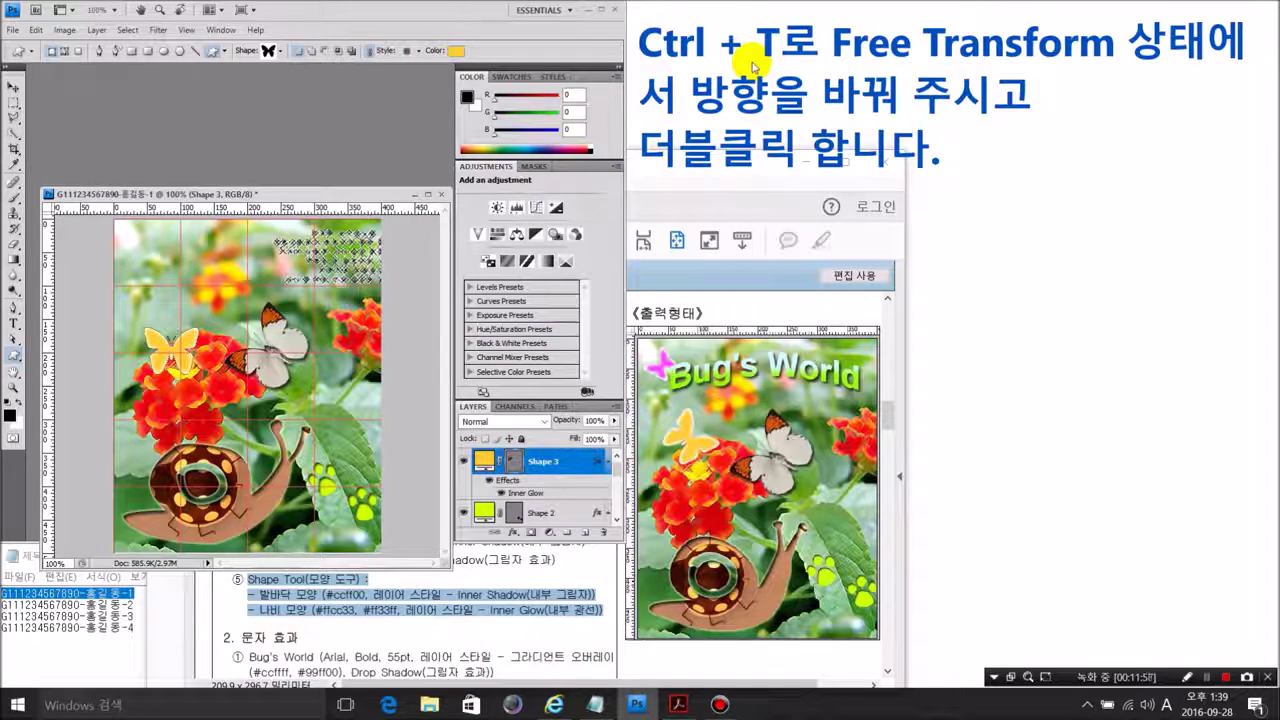
Rotate the yellow butterfly shape about 45° clockwise with Free Transform
key("ctrl+t")
left_click_drag(221, 309, 252, 365)
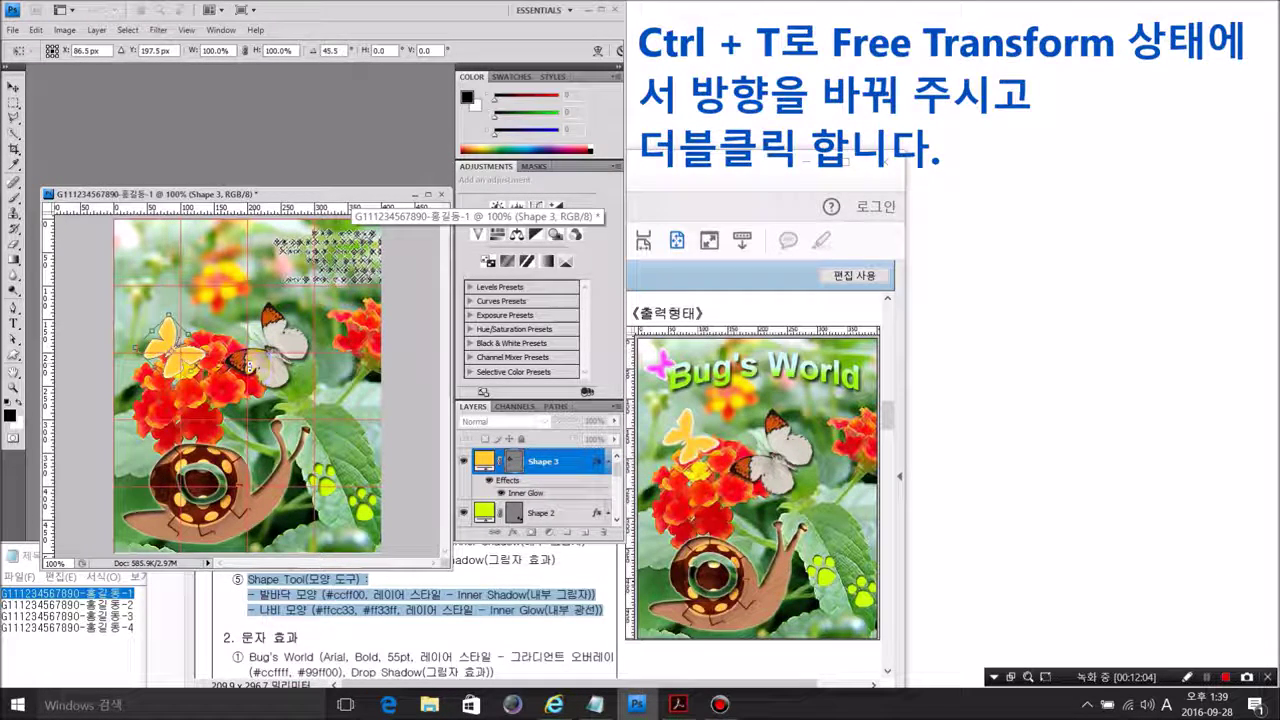
key("Return")
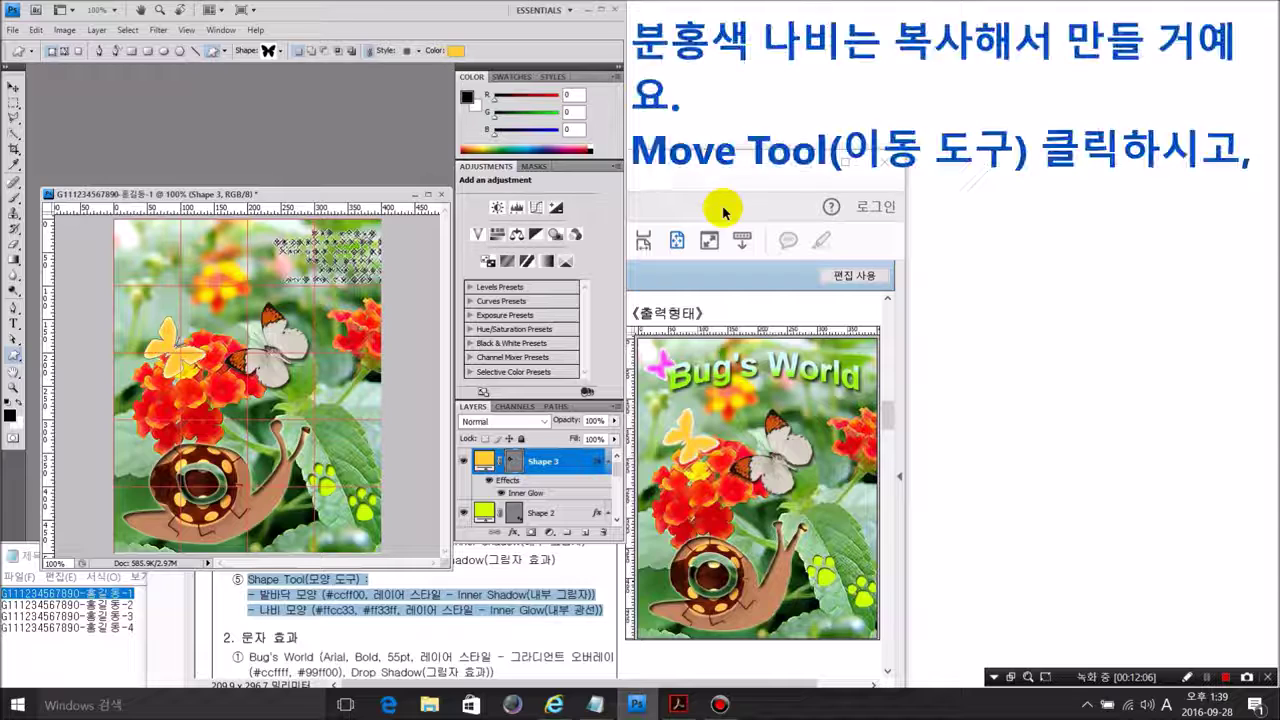
Duplicate the yellow butterfly into the canvas's upper-left area and set the copy's fill color to #ff33ff
left_click(12, 94)
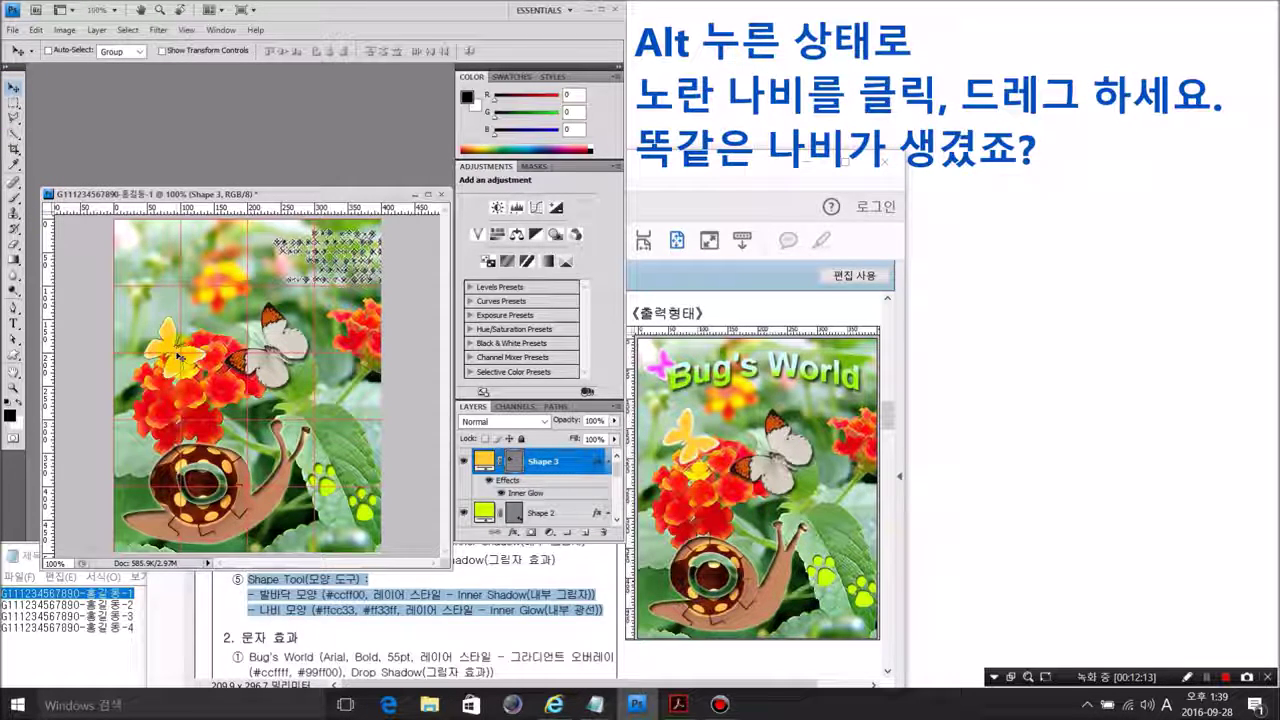
left_click_drag(177, 355, 163, 272)
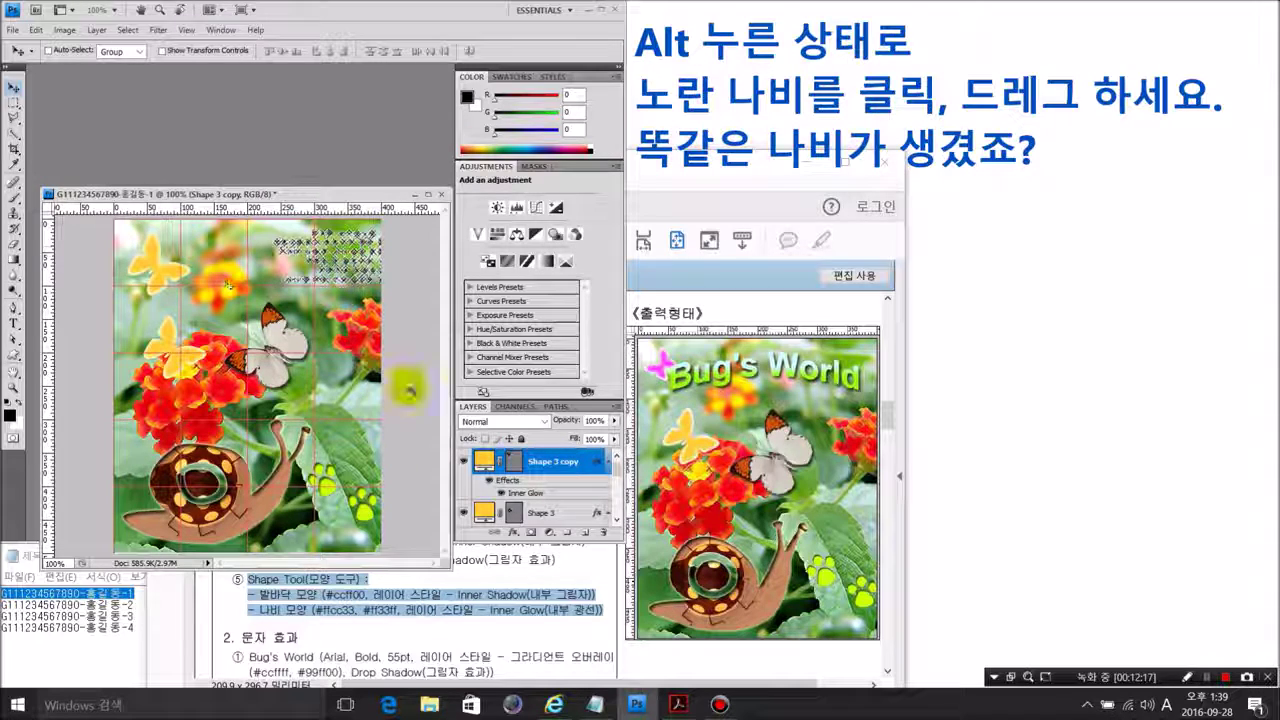
double_click(487, 462)
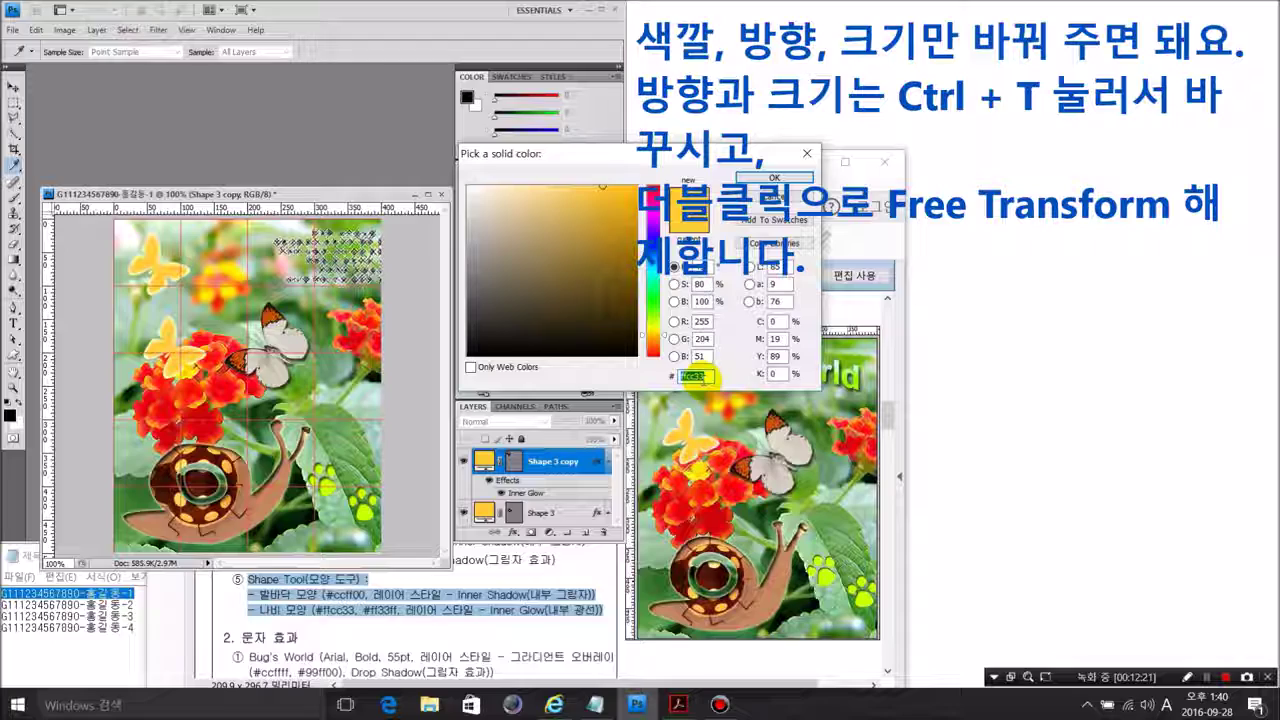
type("ff33ff")
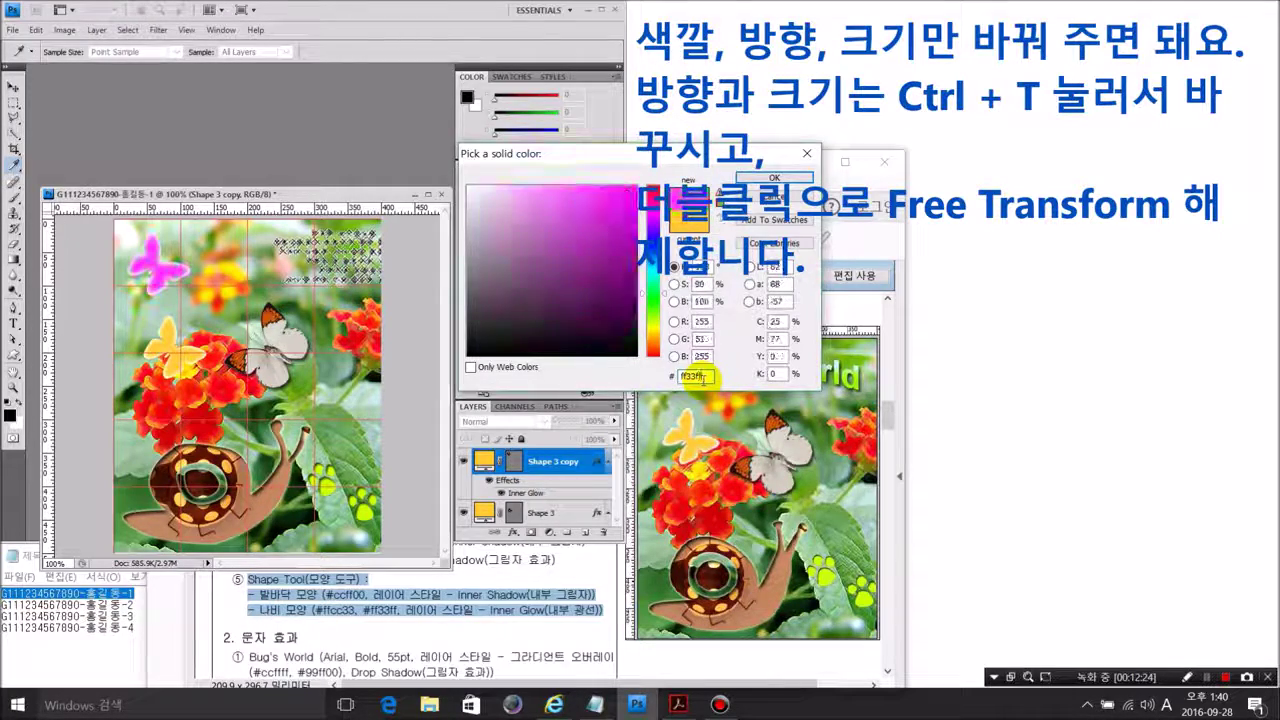
key("Return")
Scale the pink butterfly to about 52%, rotate it about -94° and place it near the canvas's upper-left corner
key("ctrl+t")
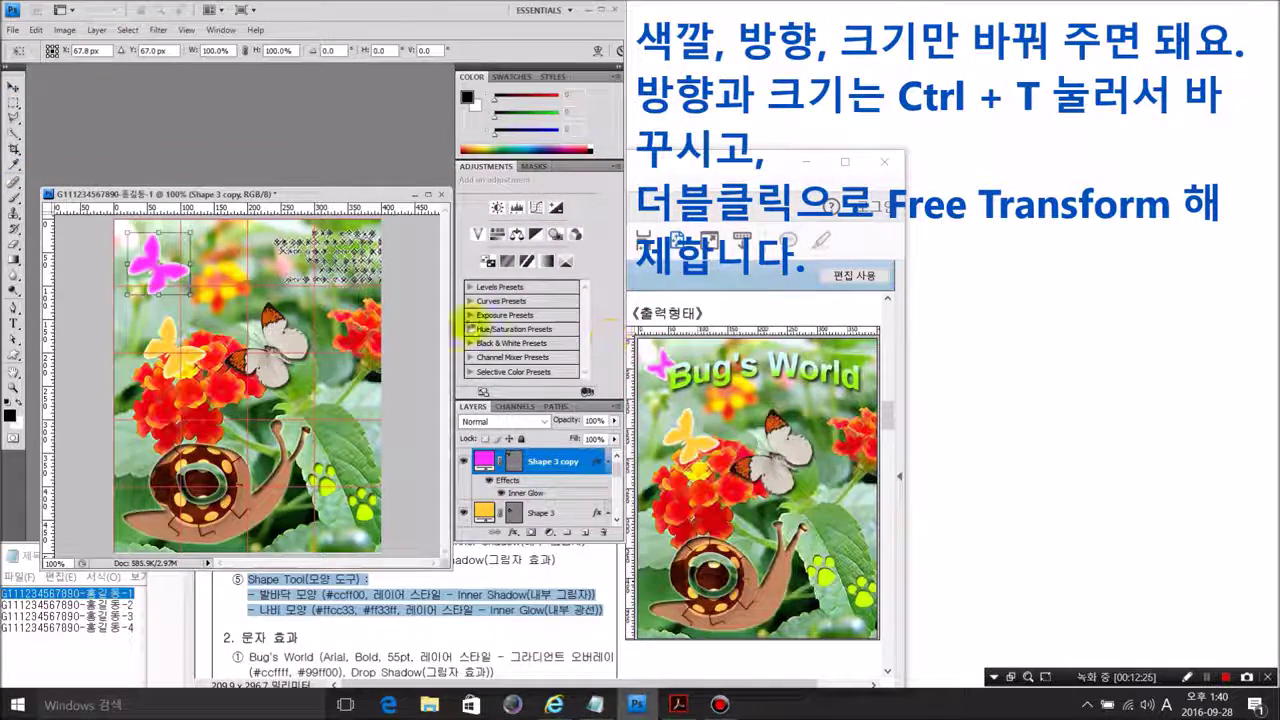
left_click_drag(218, 222, 101, 168)
left_click_drag(190, 293, 131, 239)
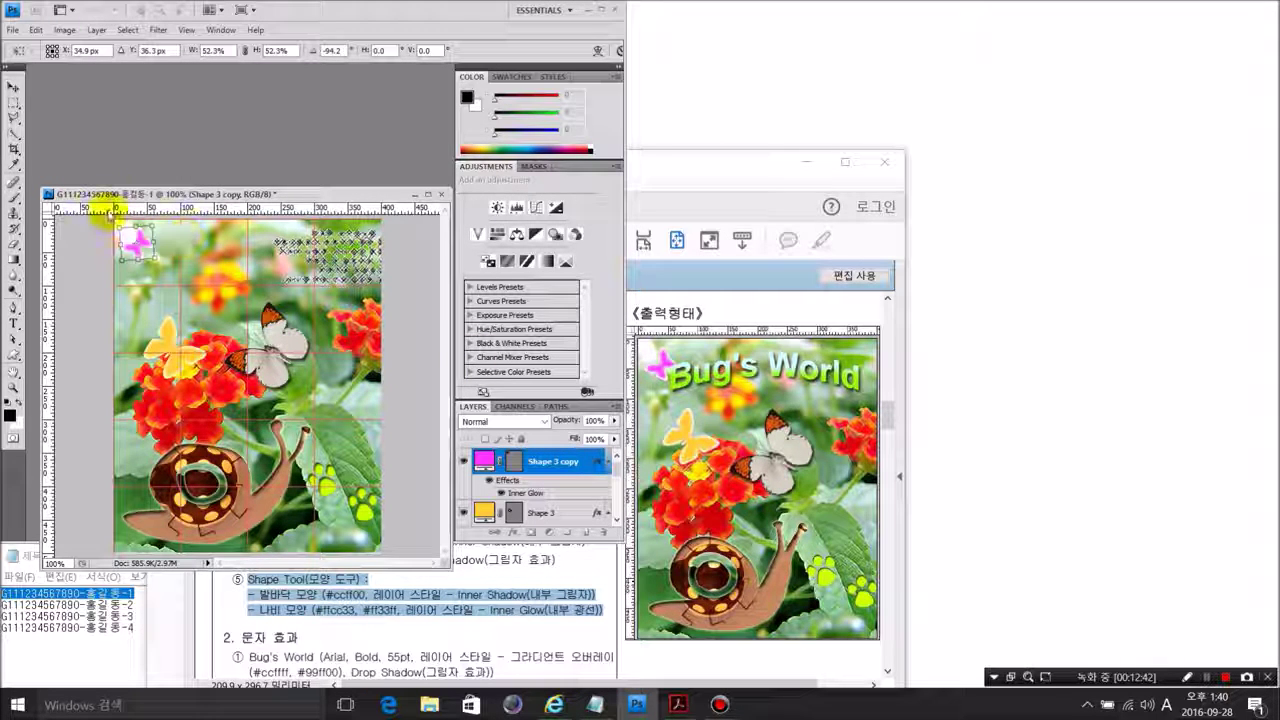
key("Return")
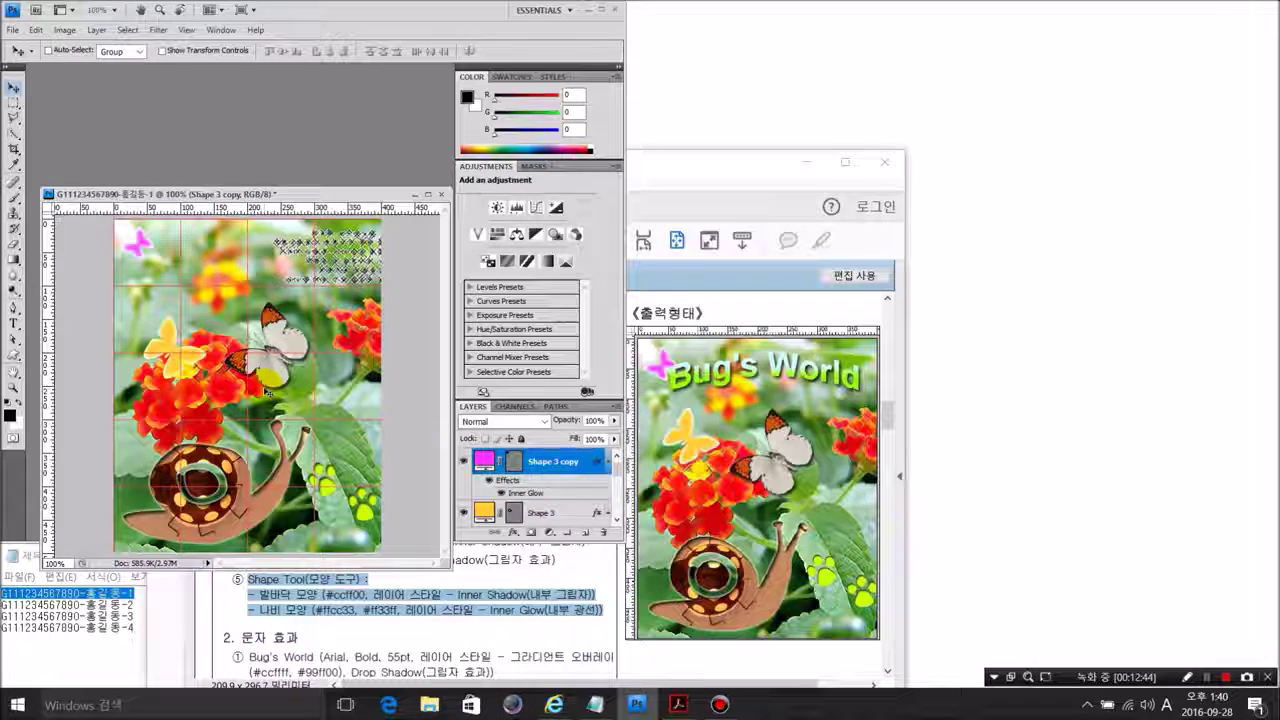
Highlight the title requirements in the exam PDF, and start horizontal text below the pink butterfly in Arial Bold, 55 pt
left_click(300, 646)
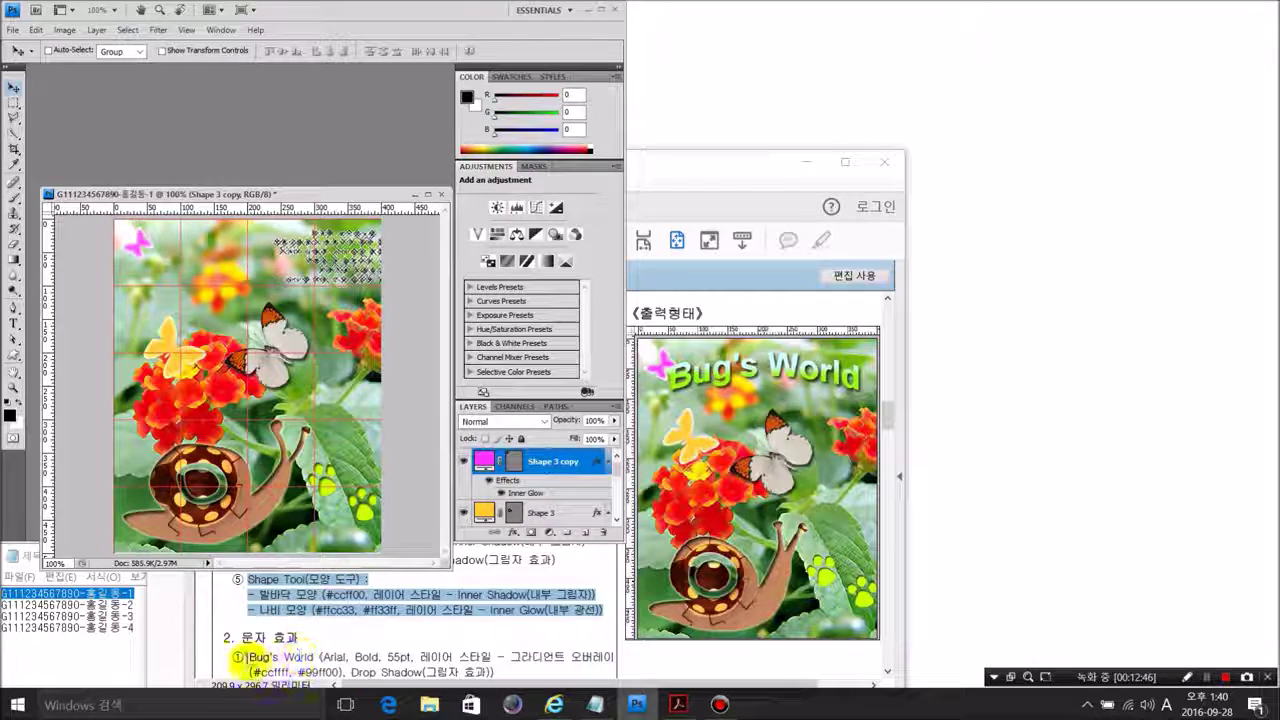
left_click_drag(248, 657, 493, 672)
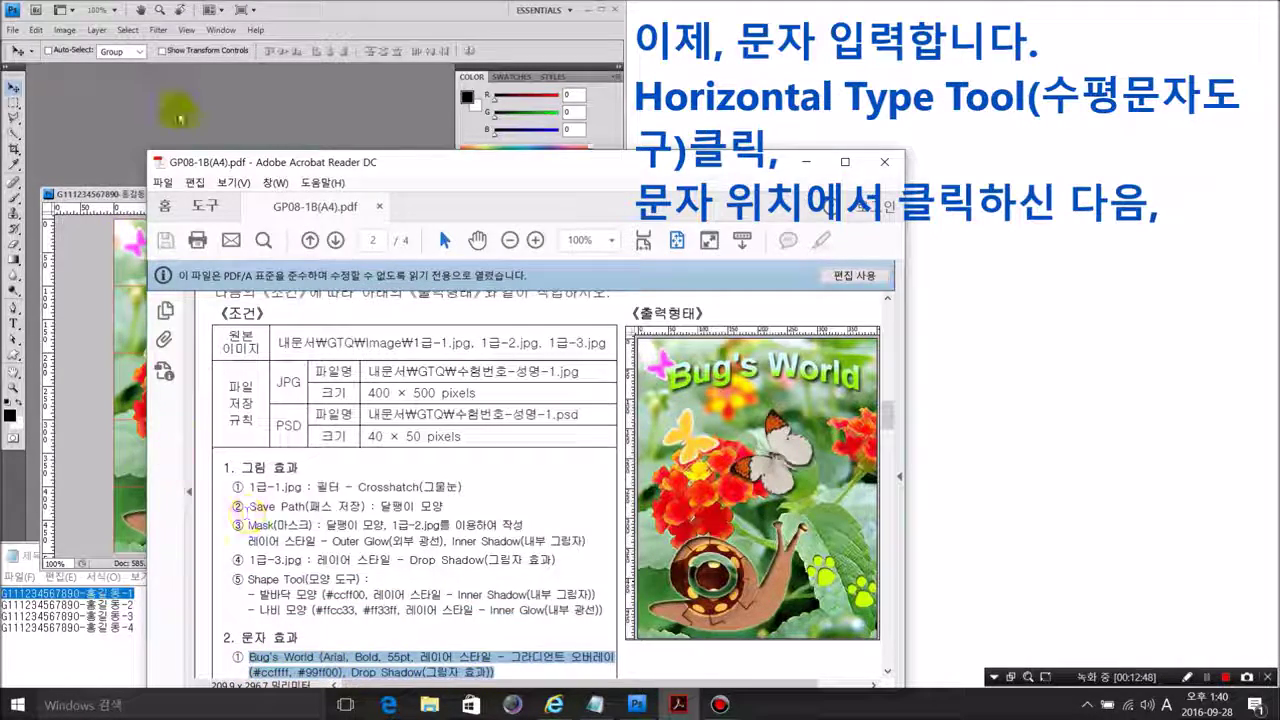
left_click(189, 101)
left_click(12, 322)
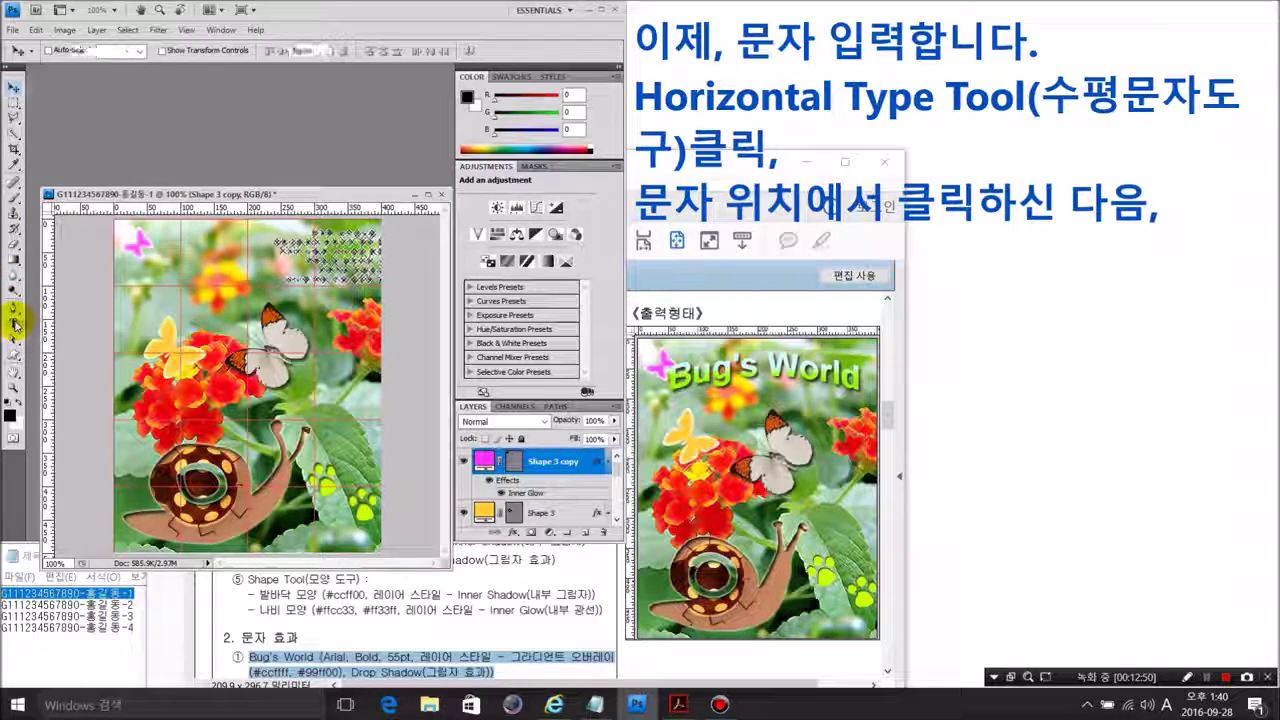
left_click(66, 323)
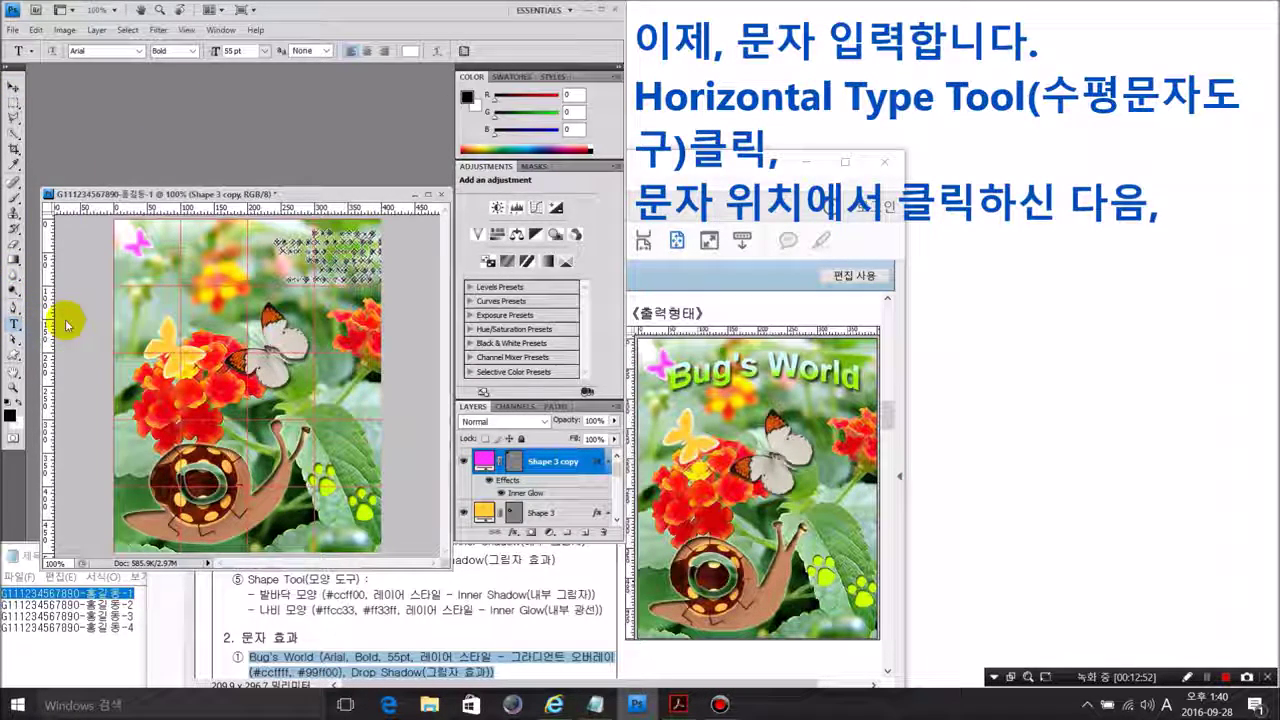
left_click(144, 284)
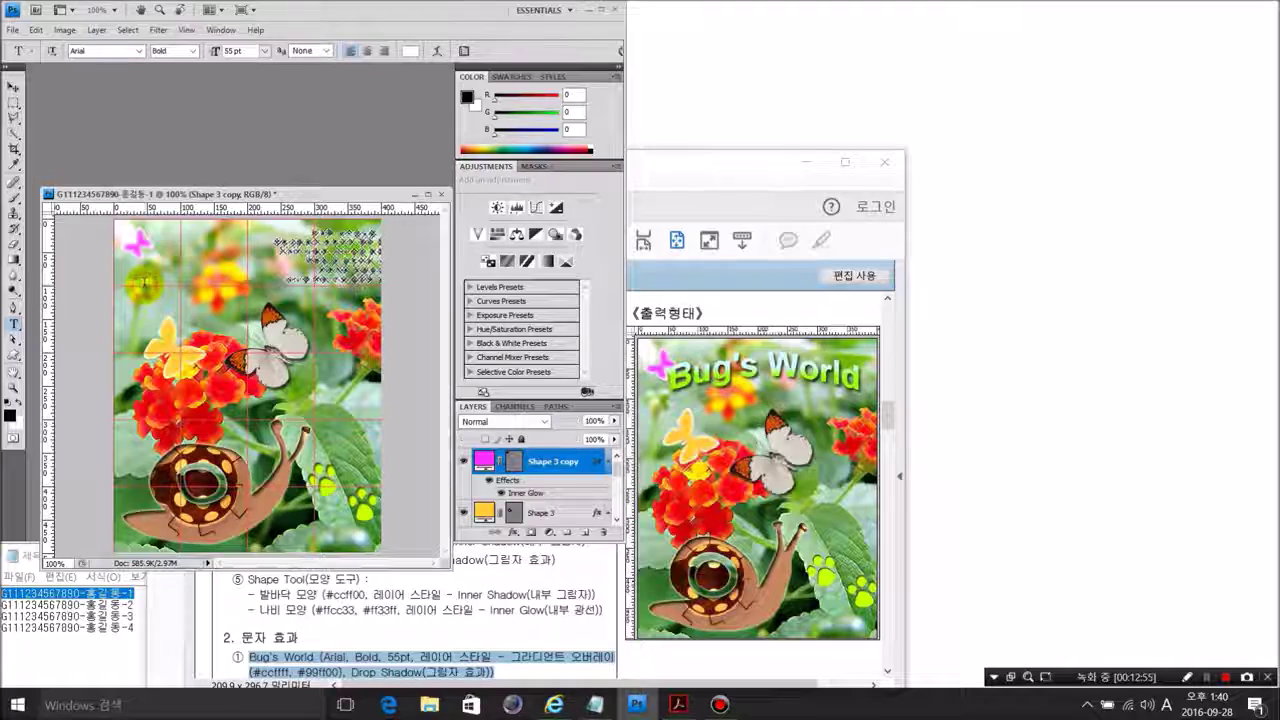
left_click(137, 50)
left_click(125, 65)
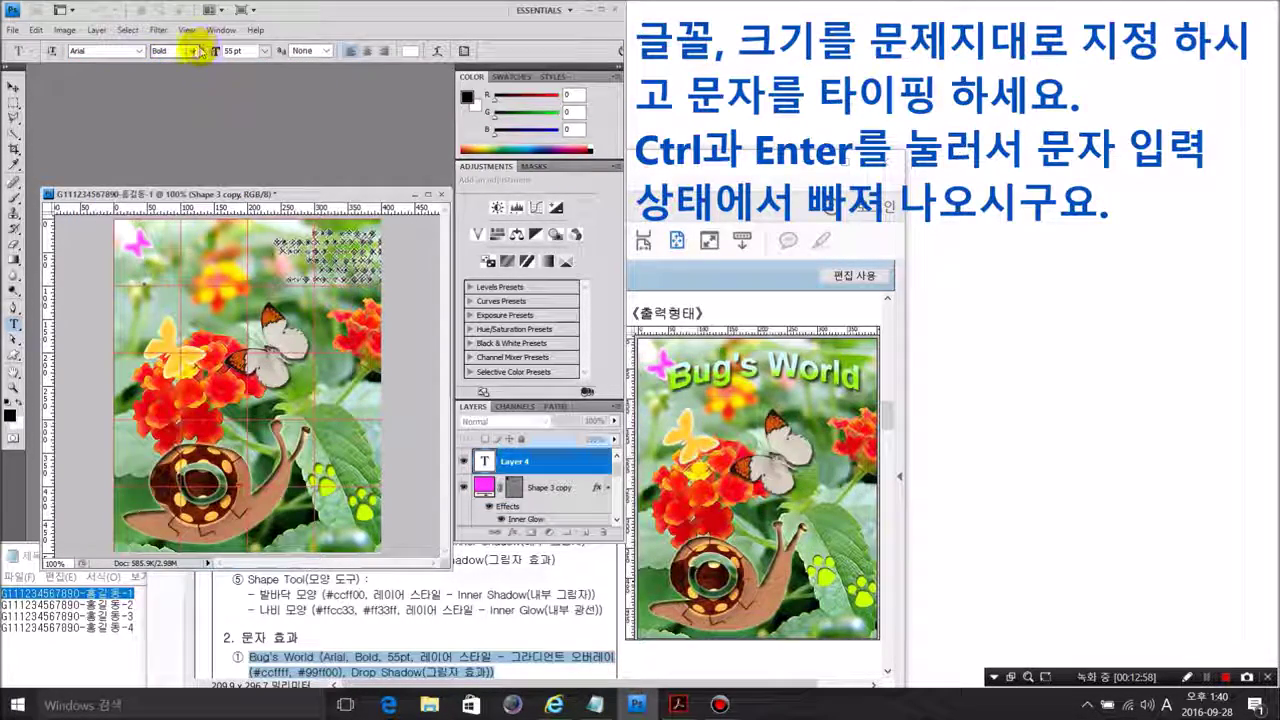
left_click(166, 50)
left_click(172, 103)
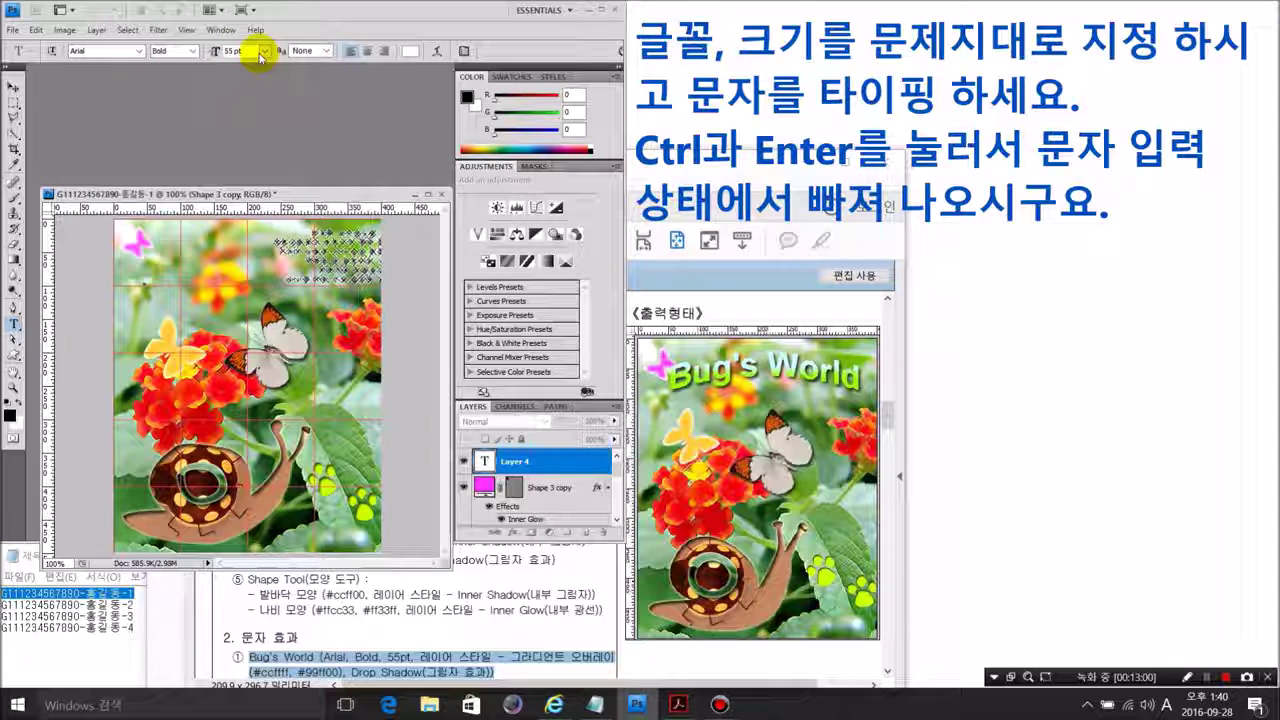
left_click_drag(250, 53, 207, 55)
type("55")
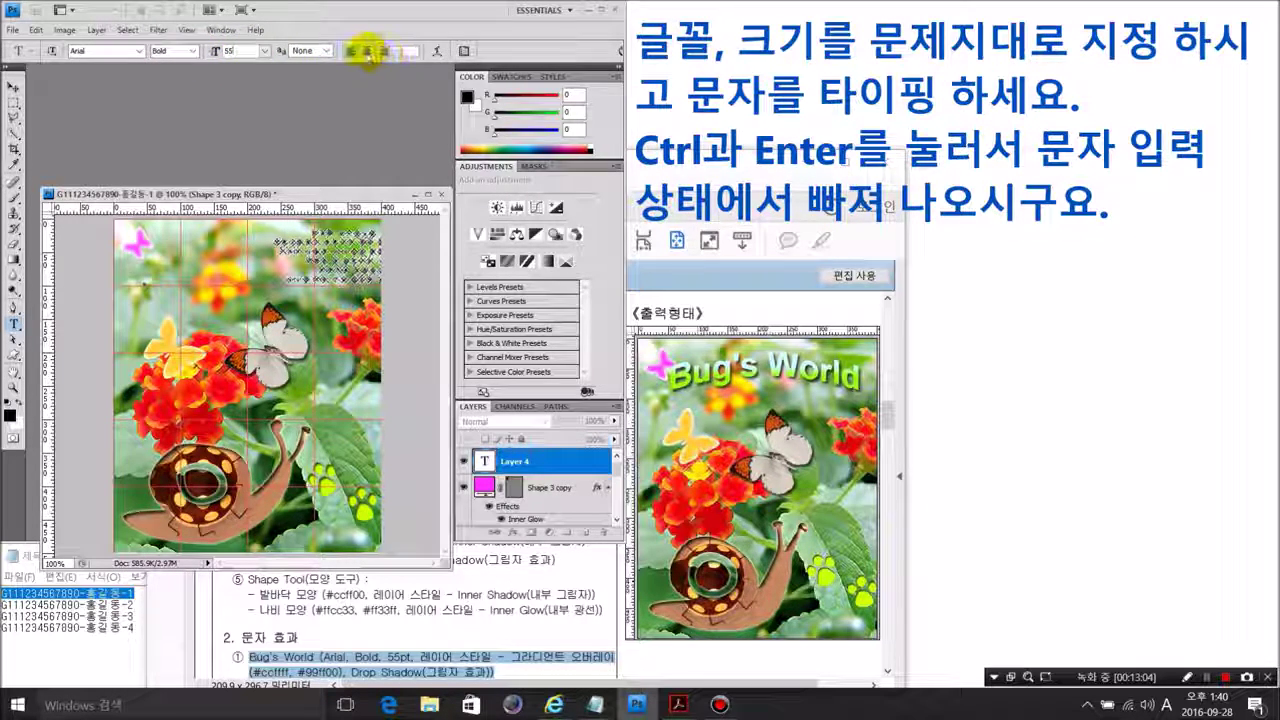
Enter the title text "Bug's World" below the pink butterfly and commit it
left_click(151, 282)
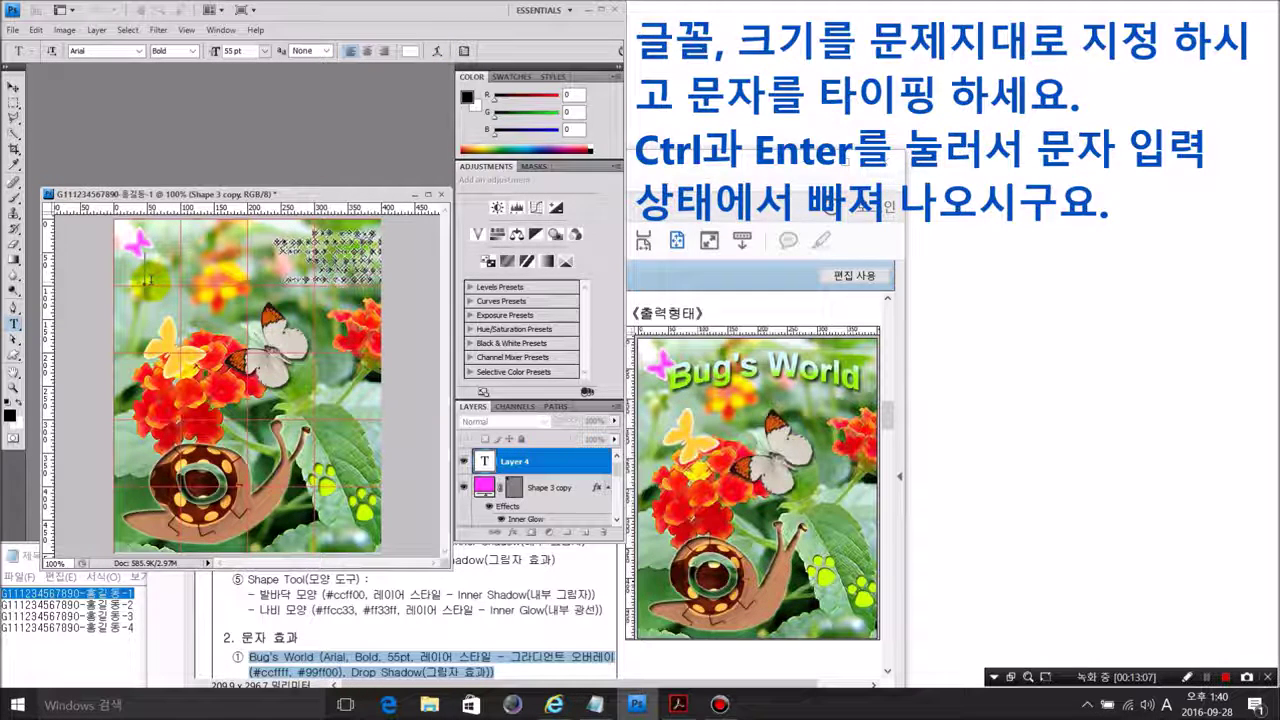
type("B")
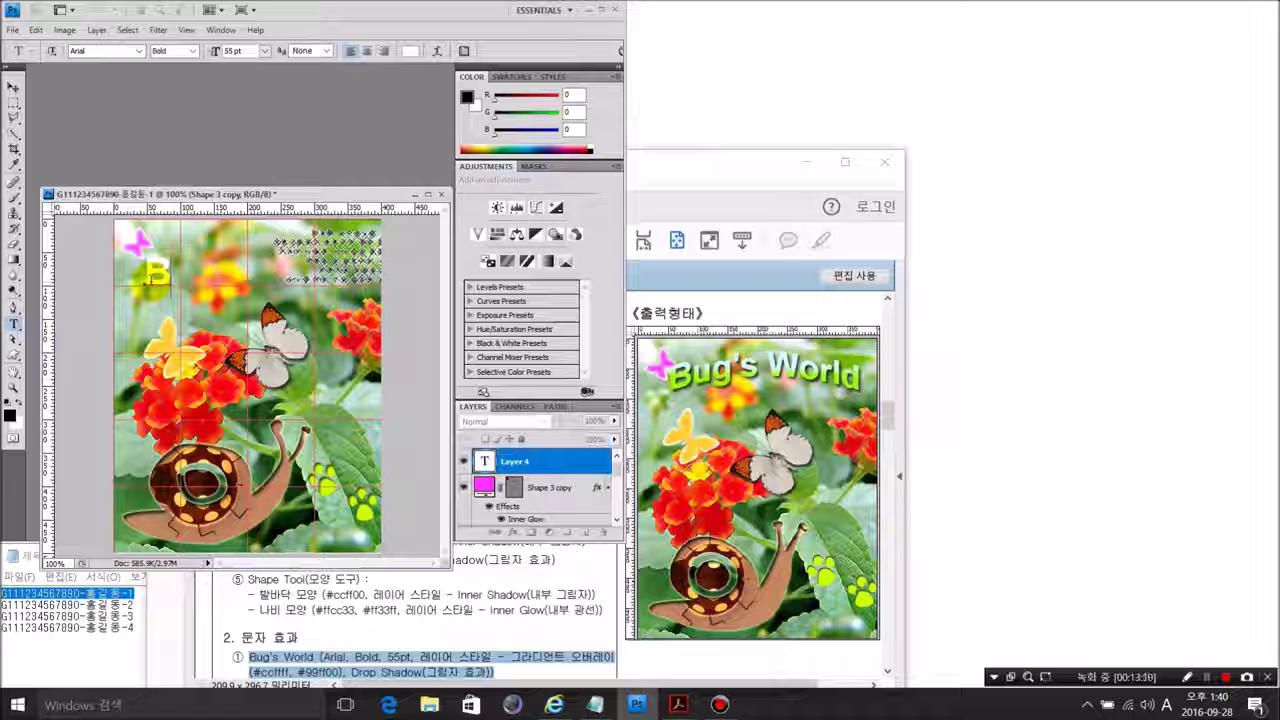
type("ug'")
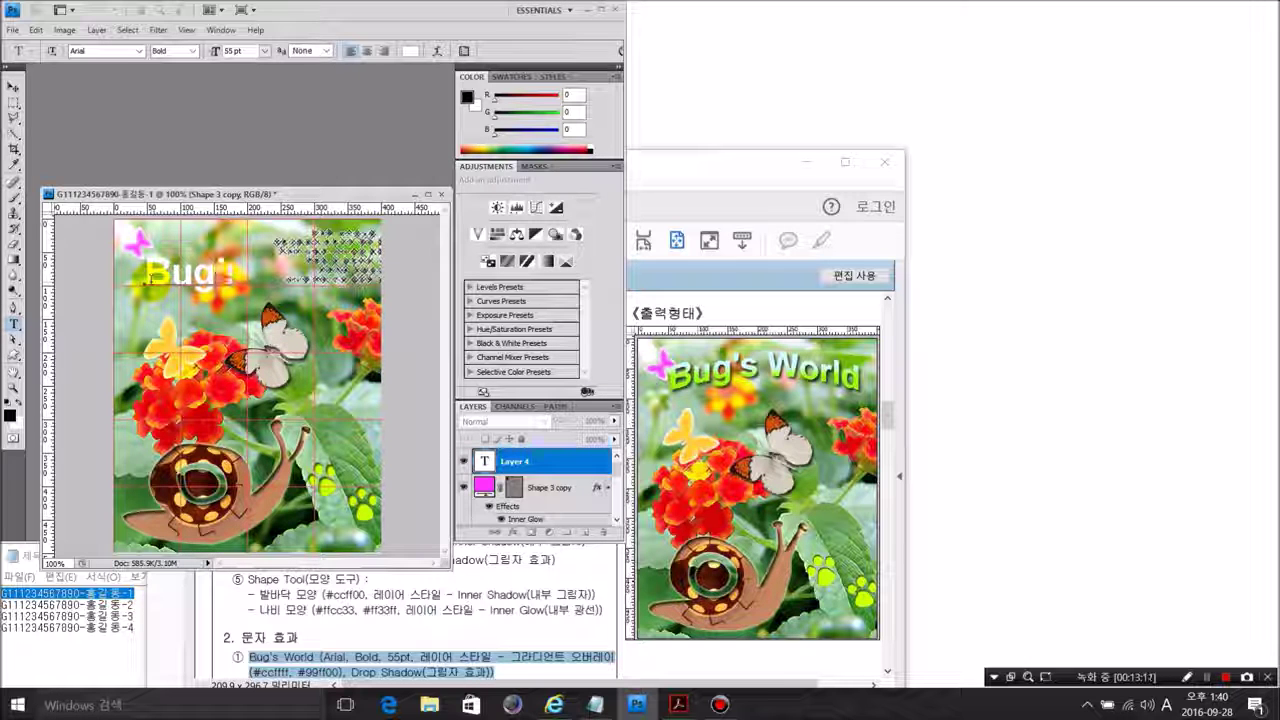
type("s Worl")
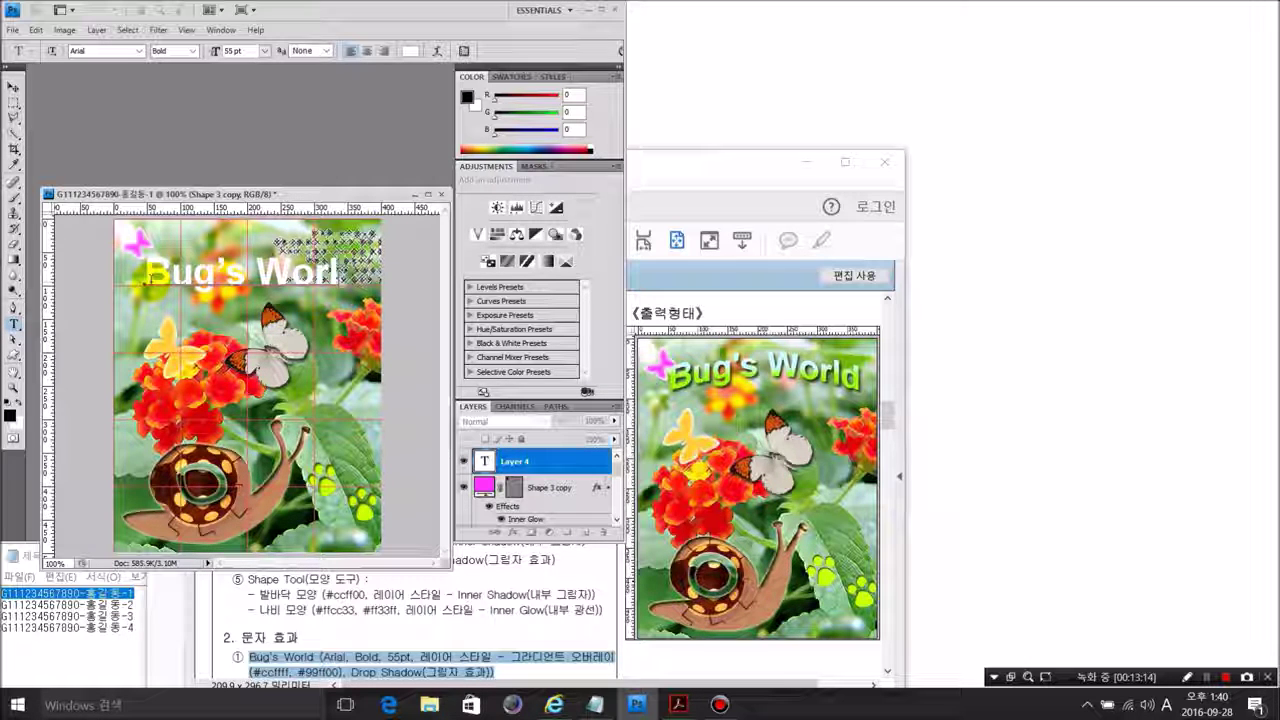
type("d")
key("ctrl+Return")
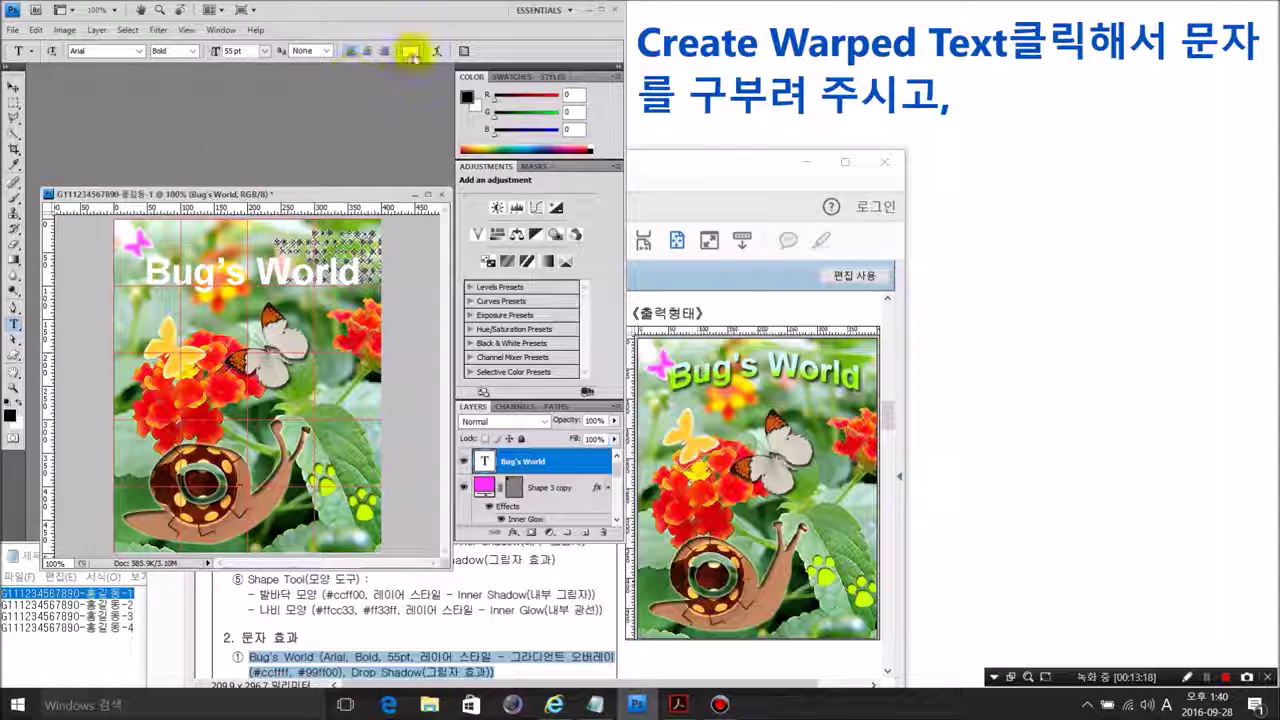
Warp the "Bug's World" title with the Arch style, horizontal, at a bend of about +28%
left_click(432, 55)
left_click(570, 228)
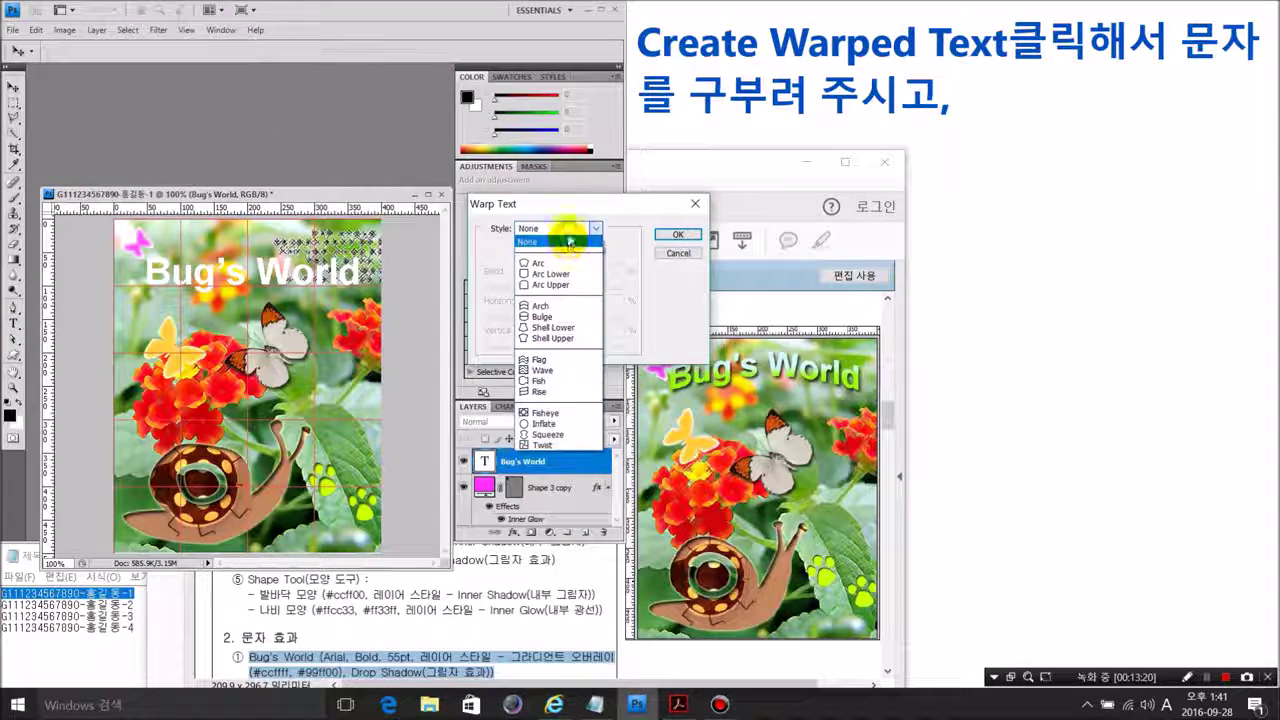
left_click(572, 307)
left_click_drag(586, 290, 575, 291)
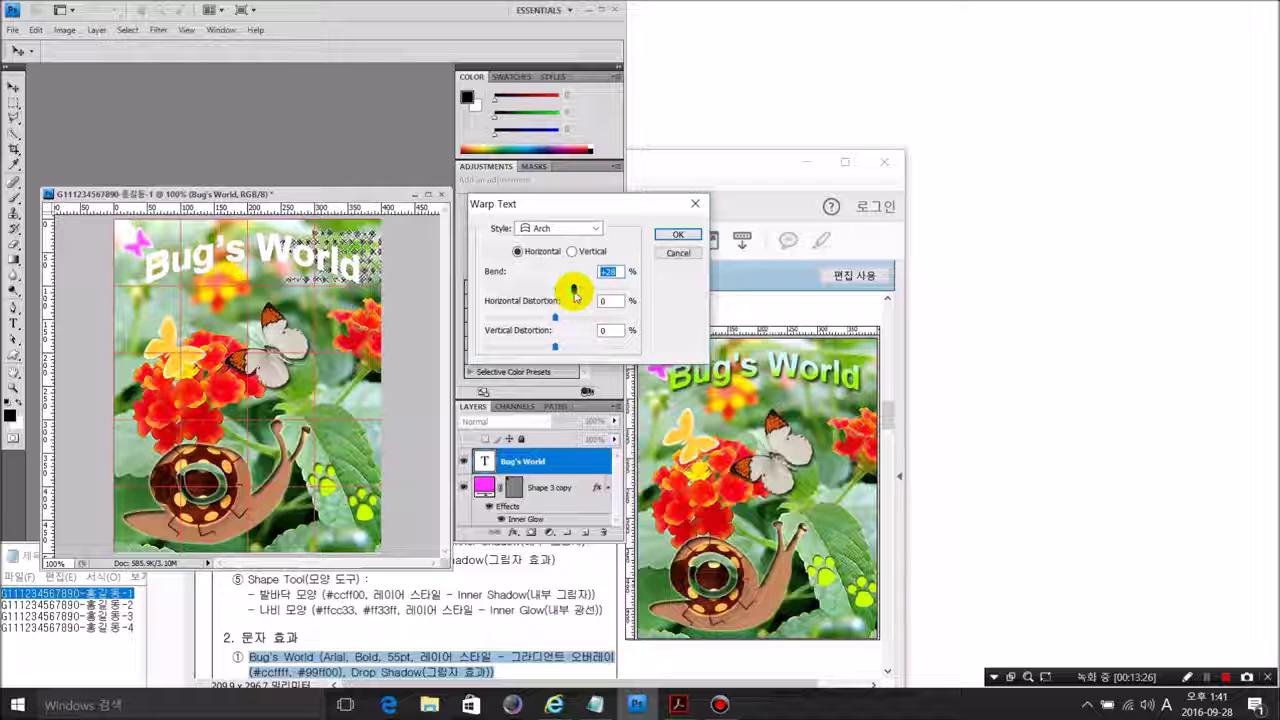
left_click(676, 235)
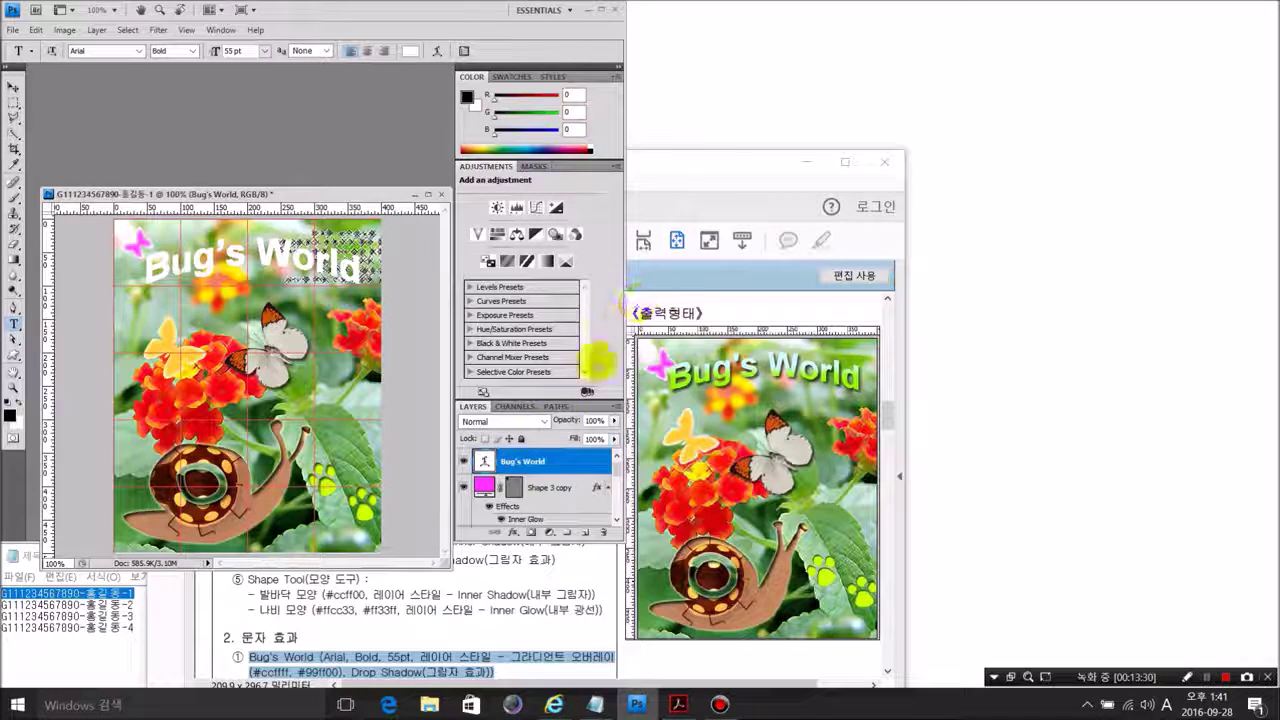
Add a Gradient Overlay to the "Bug's World" title layer and set the gradient's starting color stop to #ccffff
left_click(516, 531)
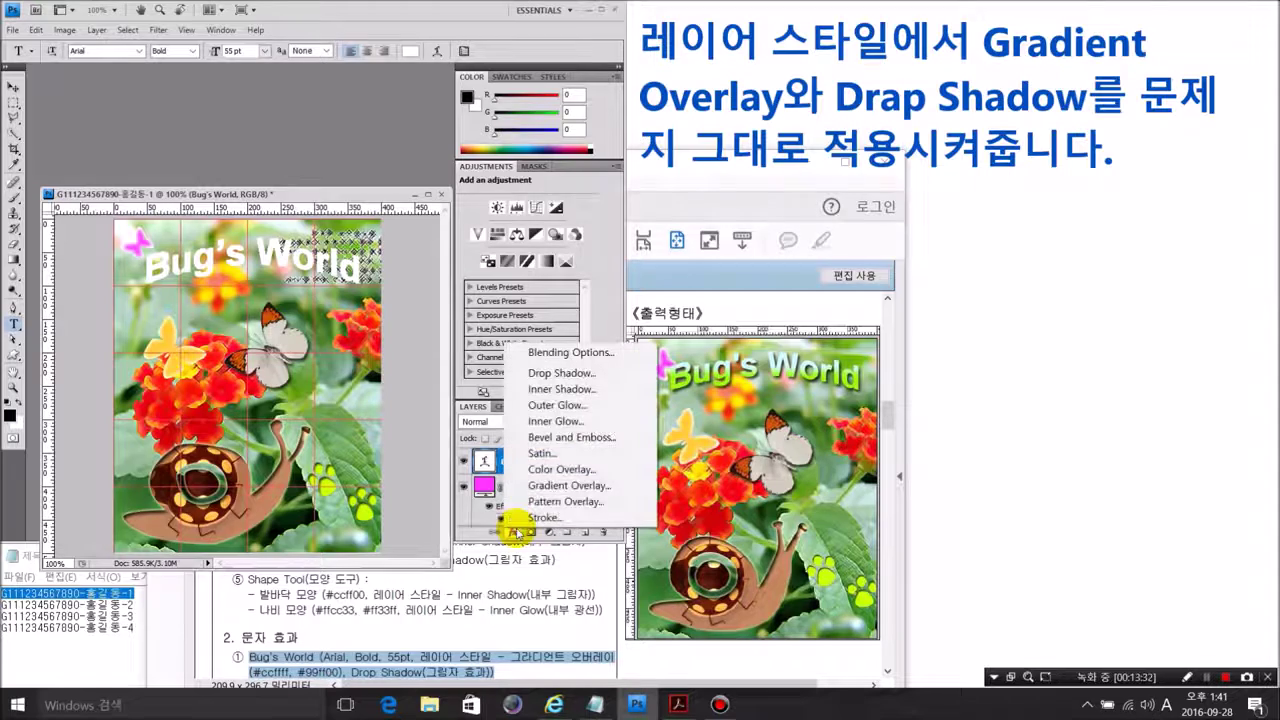
left_click(543, 486)
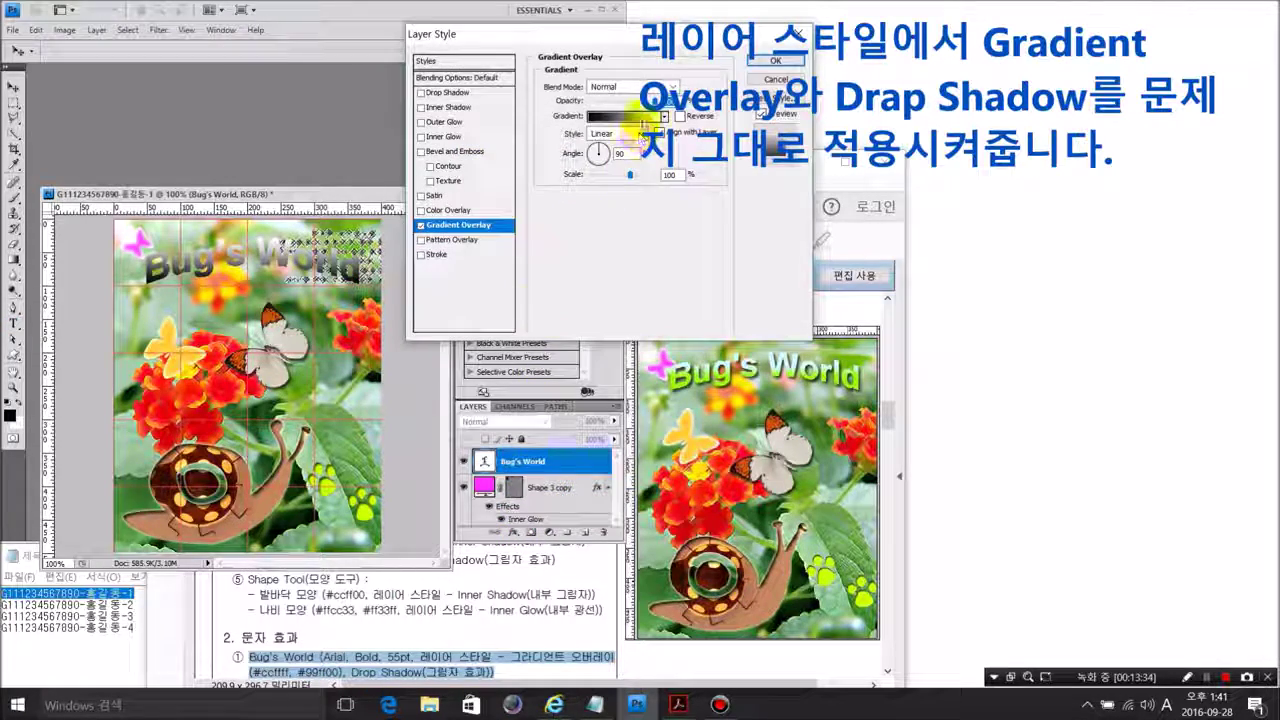
left_click(625, 116)
left_click(516, 354)
left_click(574, 411)
left_click(695, 376)
type("ccffff")
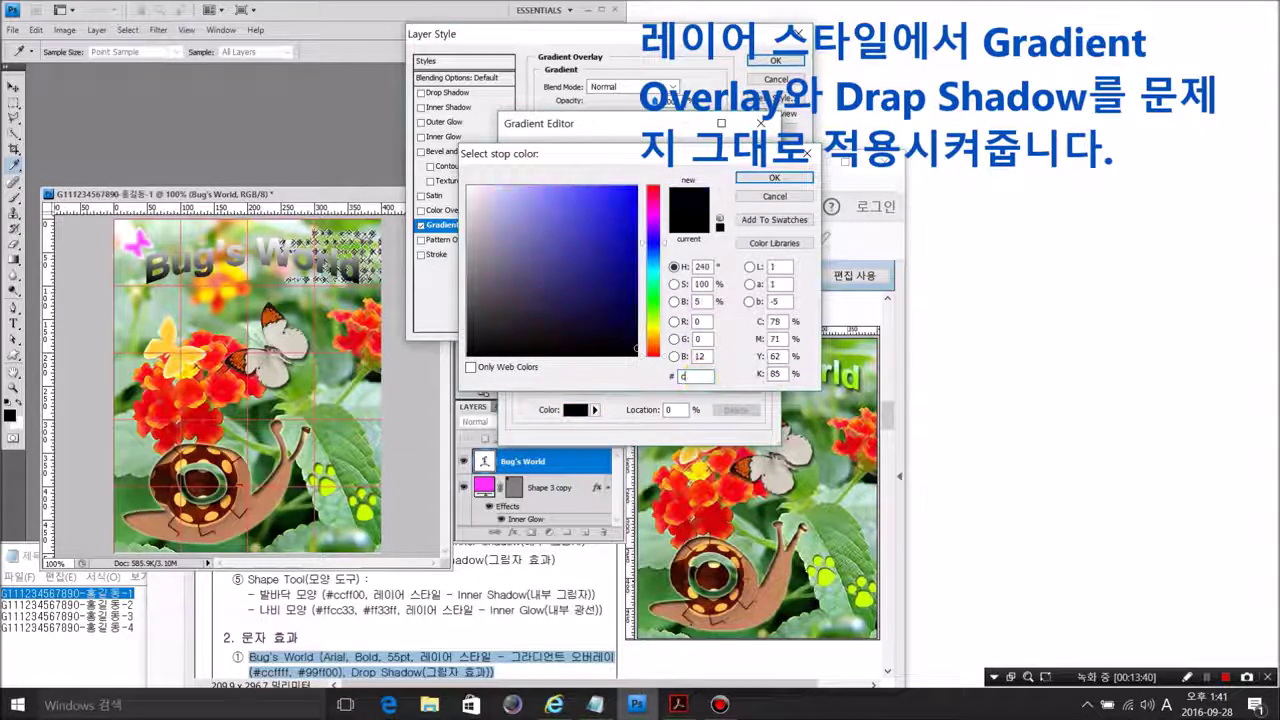
key("Return")
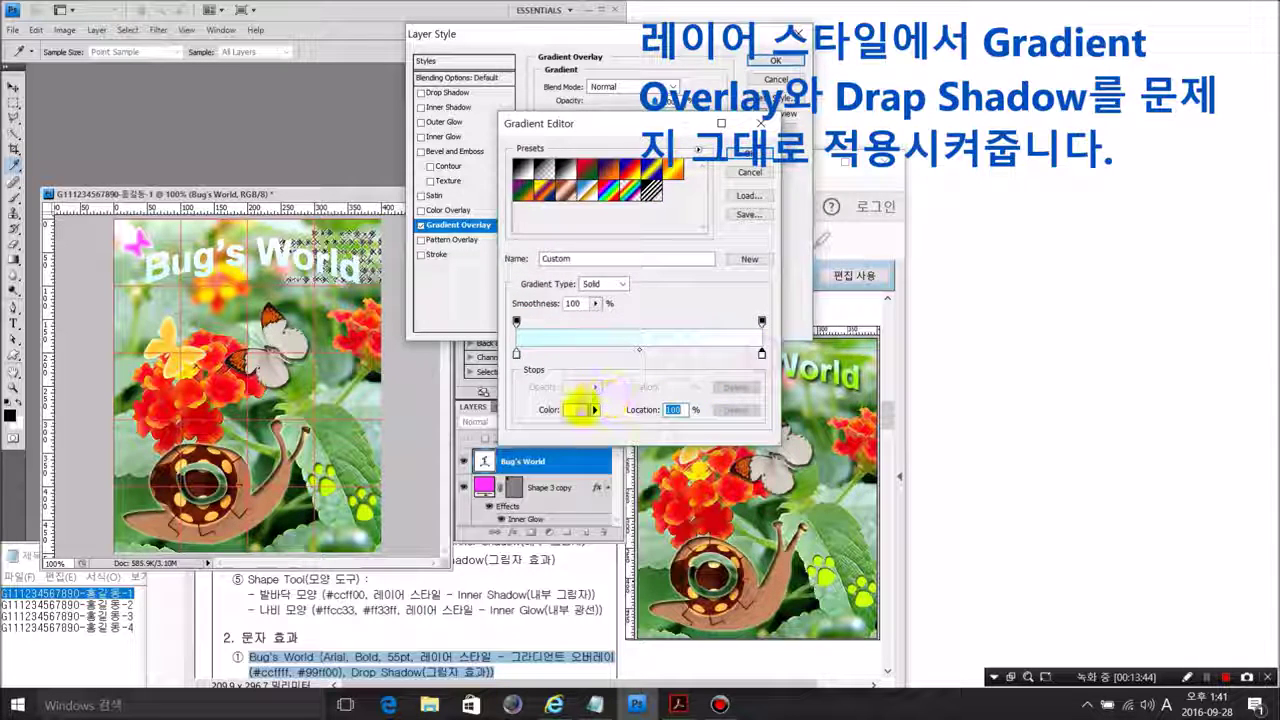
Set the gradient's ending color stop to #99ff00 and accept the edited gradient
left_click(578, 410)
left_click(700, 375)
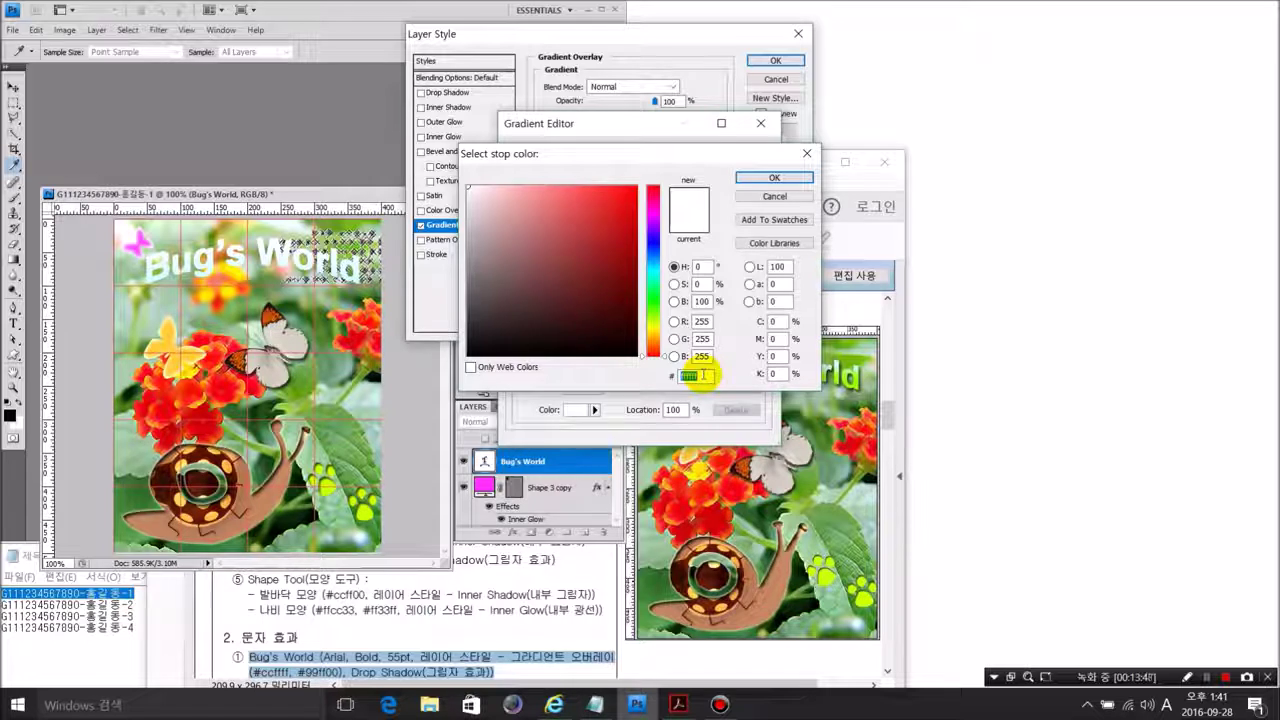
type("99ff00")
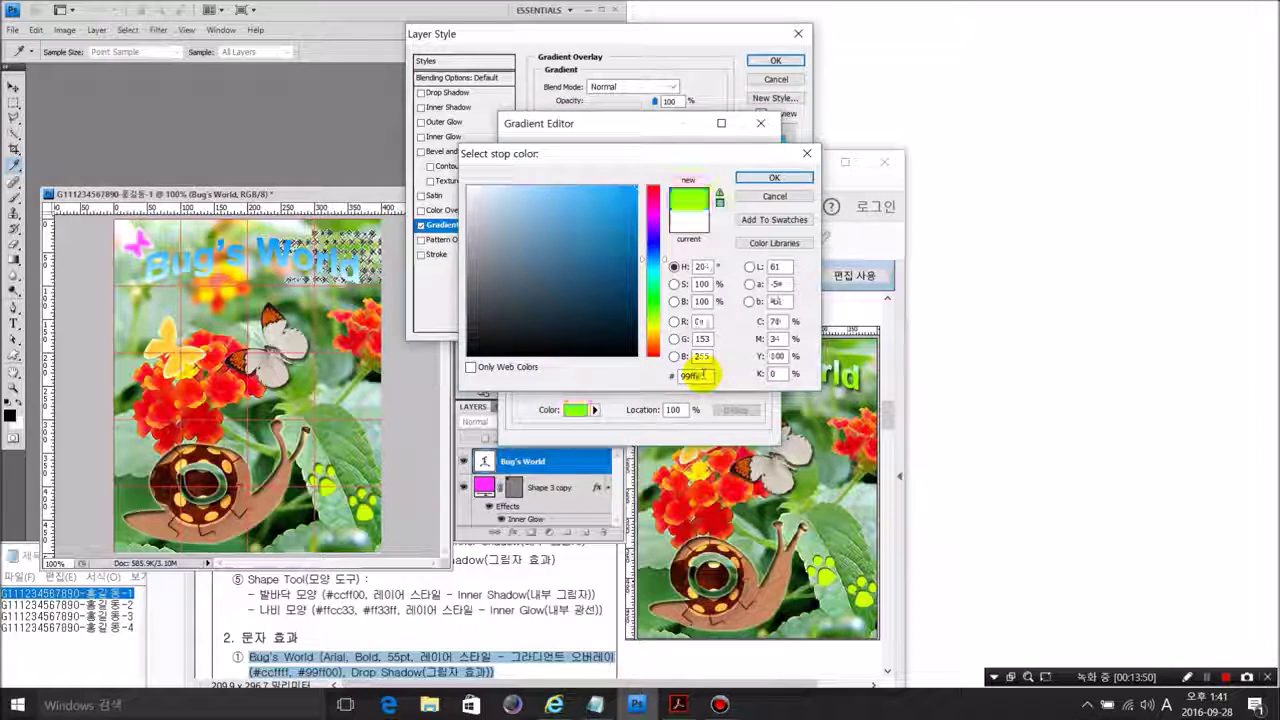
key("Return")
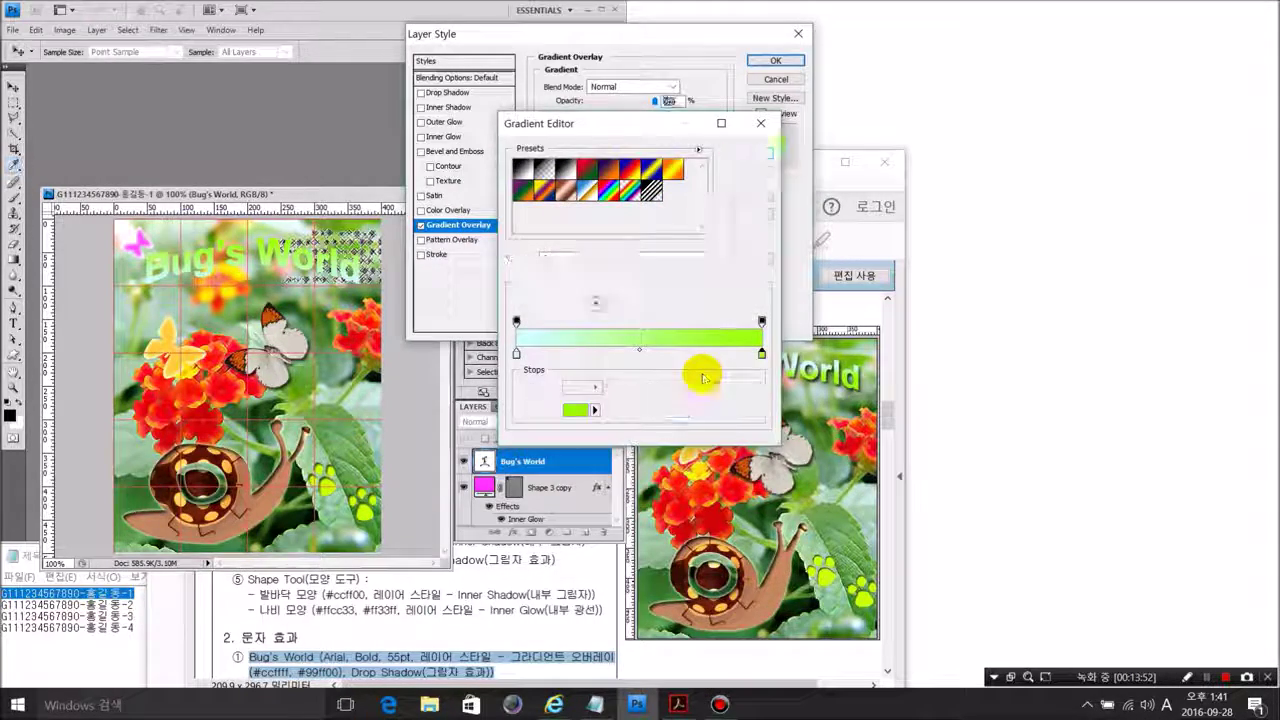
key("Return")
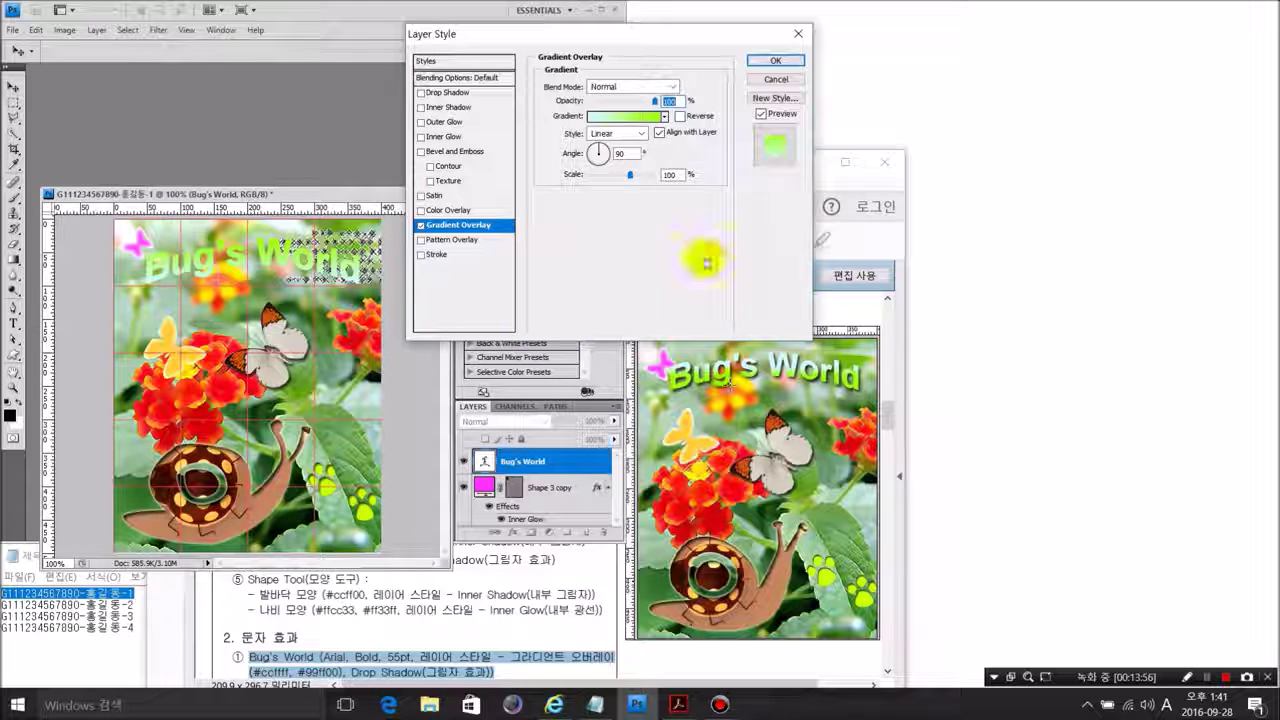
Reverse the title's gradient, add a Drop Shadow with its default settings, and apply the layer style
left_click(686, 120)
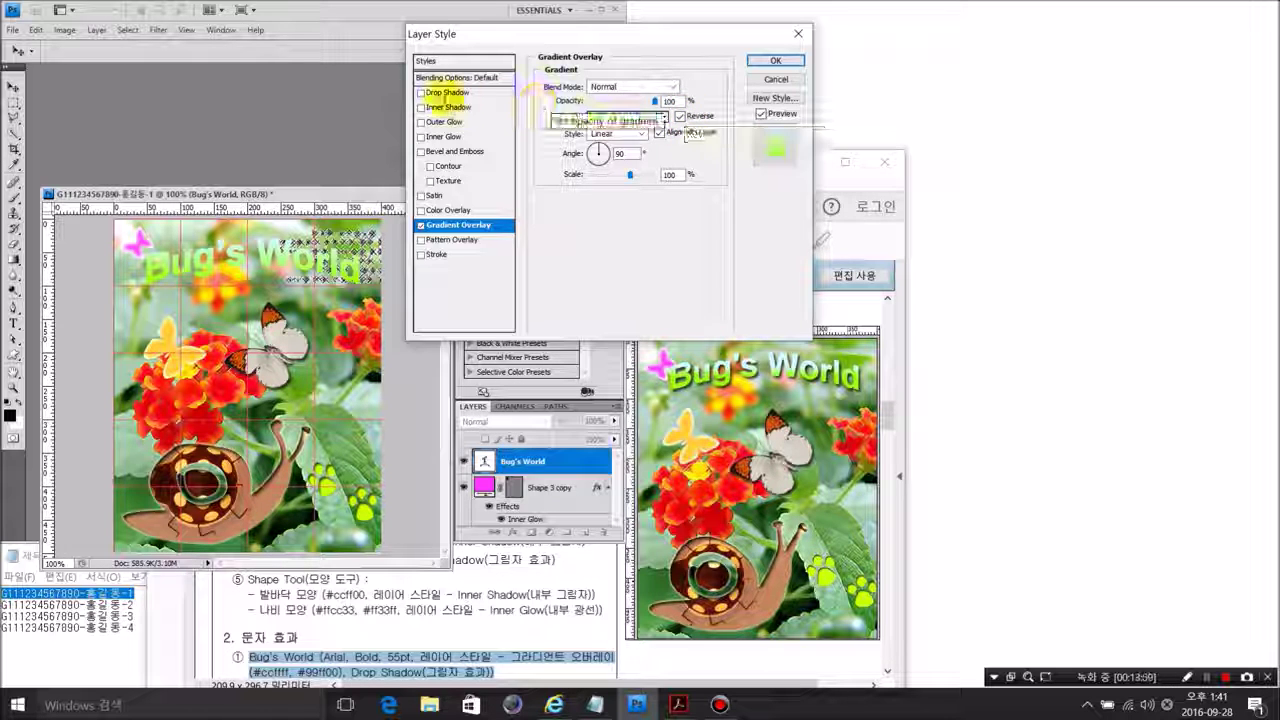
left_click(448, 92)
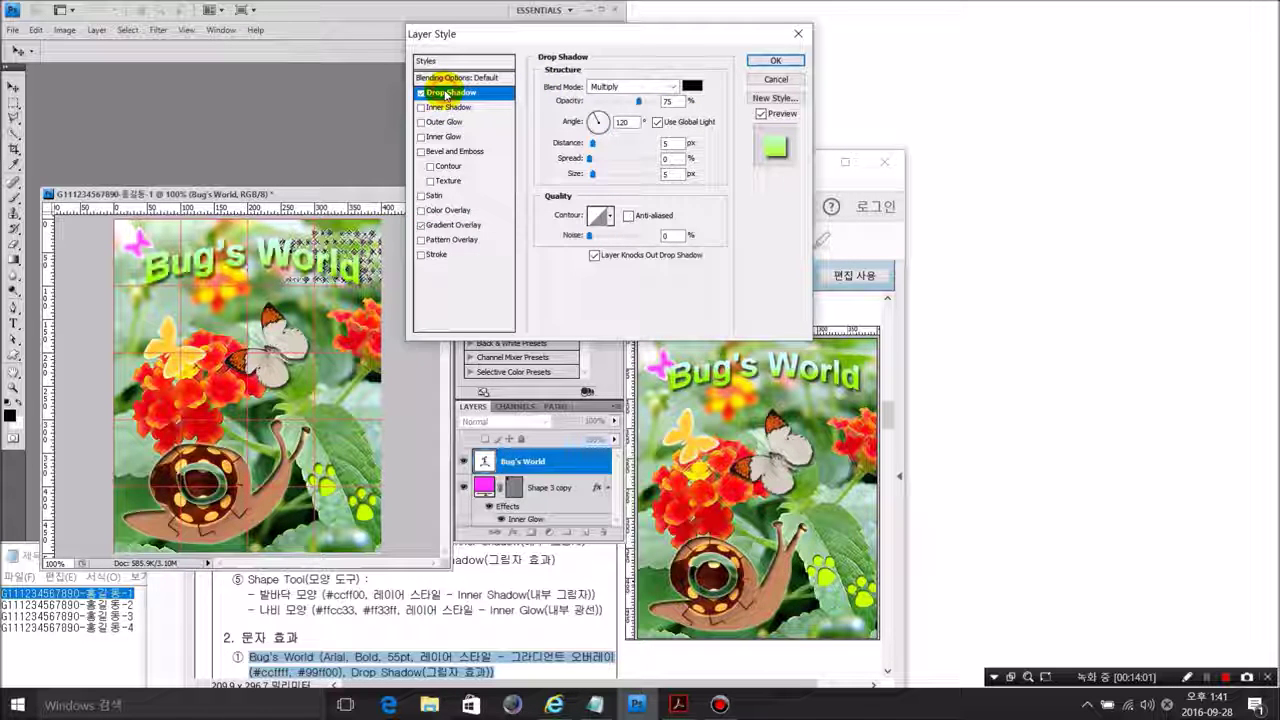
left_click(772, 59)
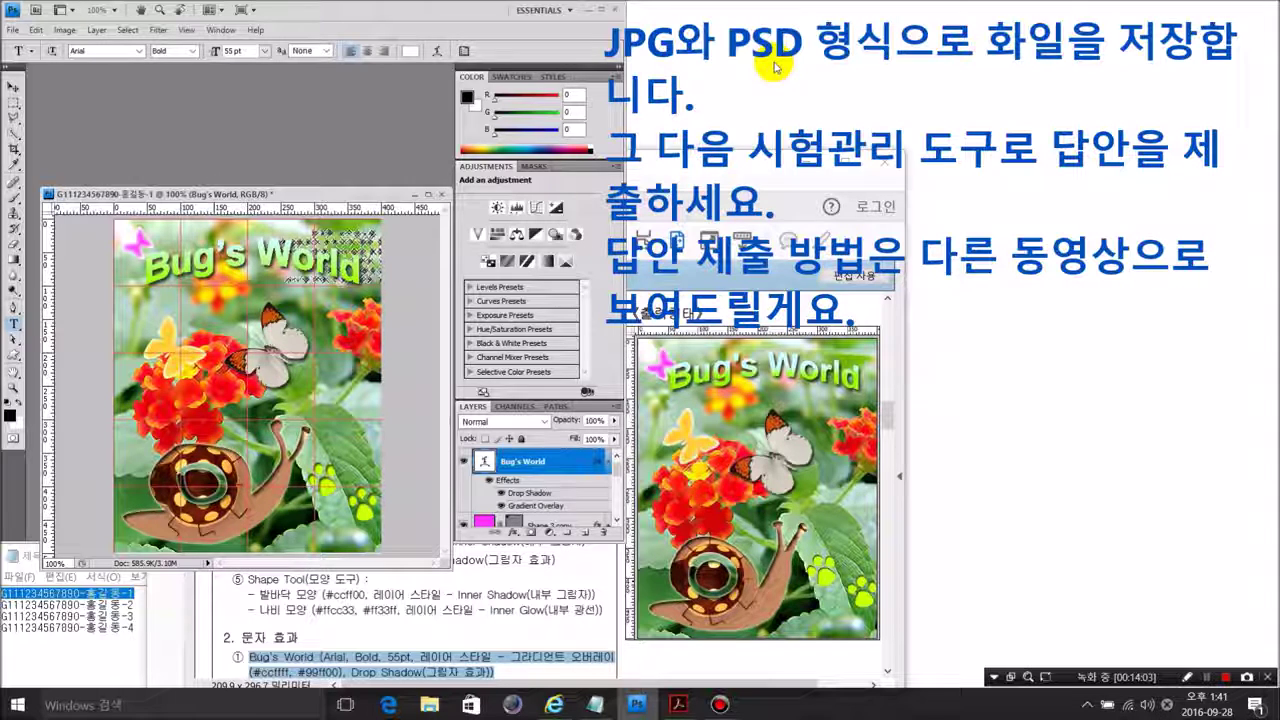